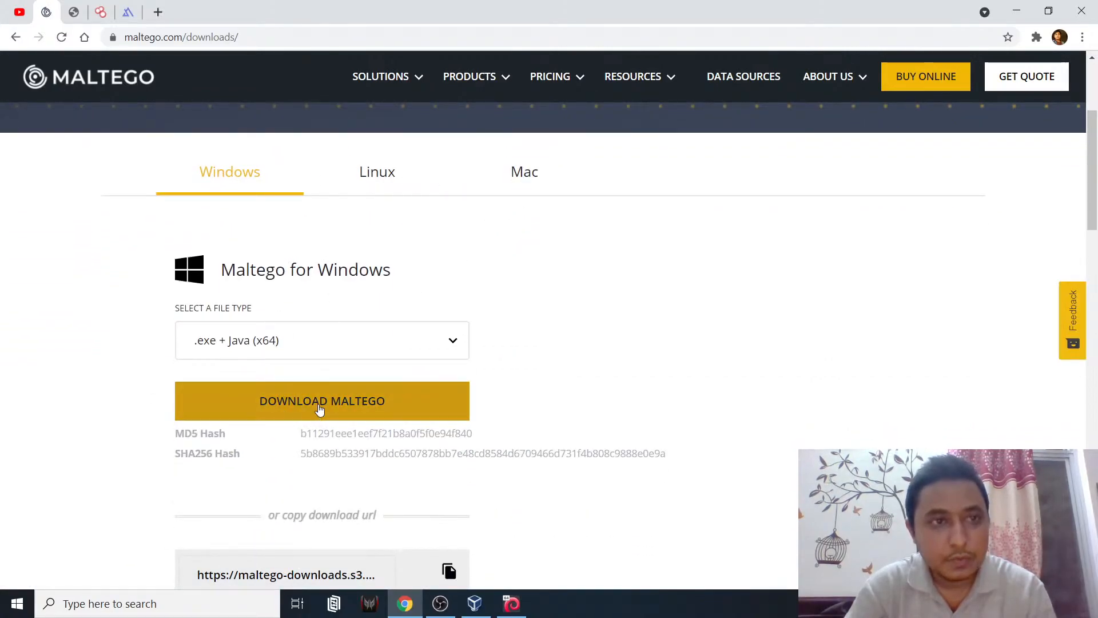
- Close the yellow IMPORTANT update banner on the downloads page and go to the Maltego home page
scroll(545, 430, "down", 1)
scroll(514, 427, "down", 2)
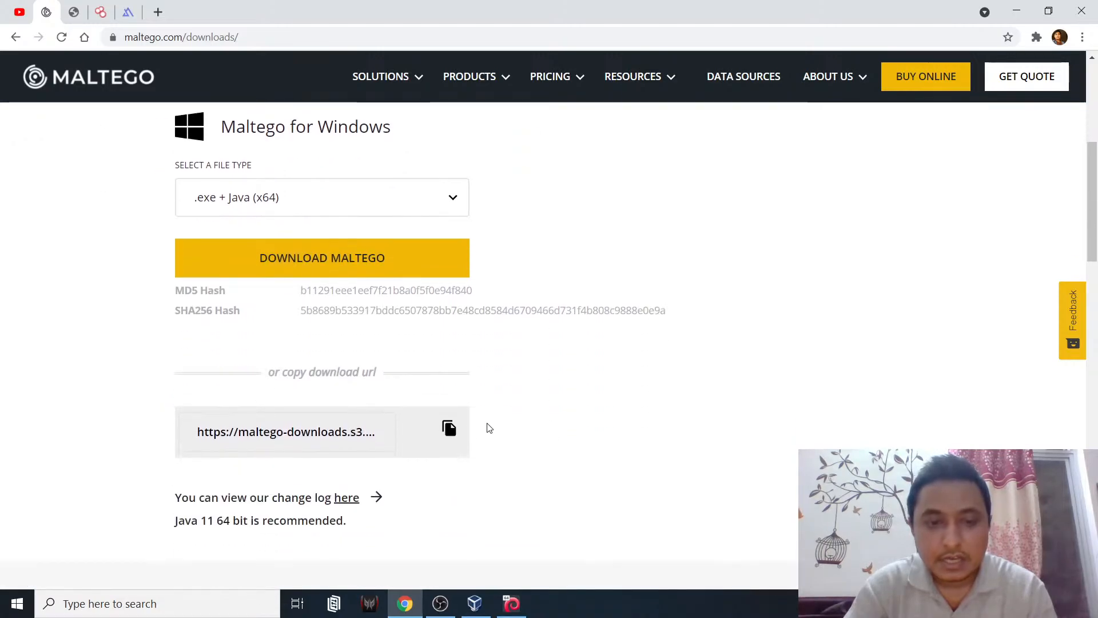
scroll(498, 465, "up", 6)
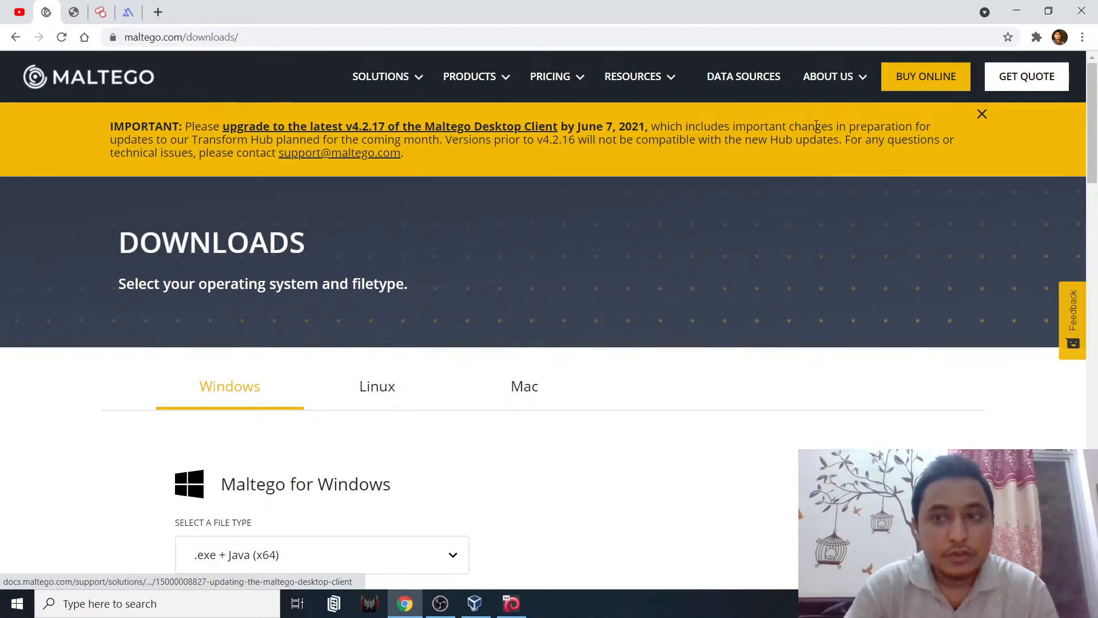
left_click(982, 114)
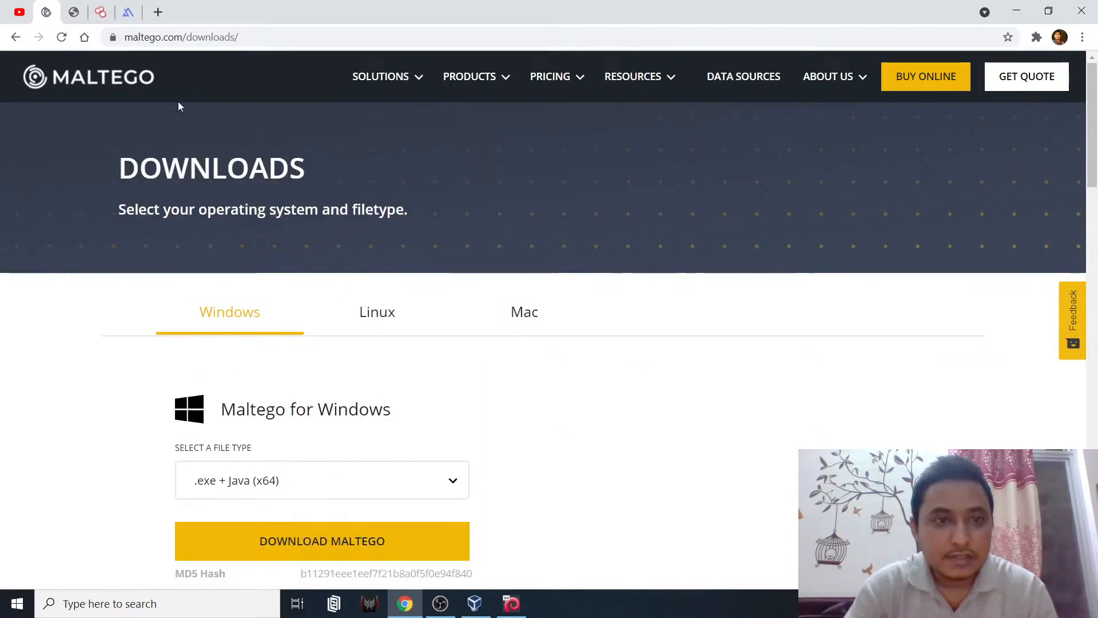
left_click(132, 89)
scroll(261, 235, "down", 7)
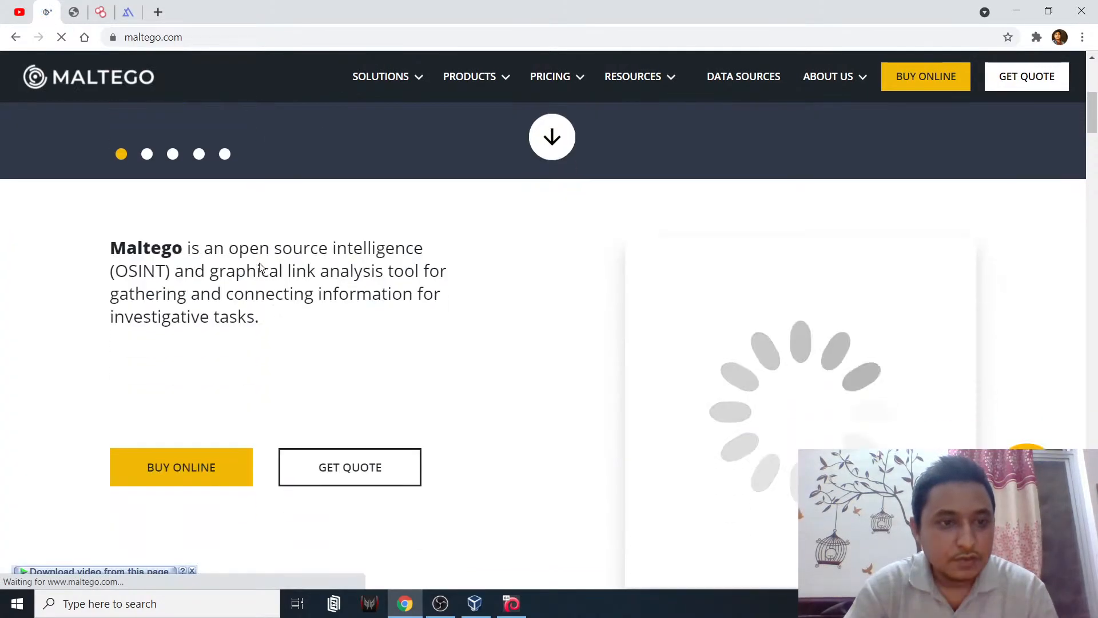
- Highlight the intro paragraph calling Maltego an OSINT tool, then switch to the OWASP OSINT PDF
scroll(253, 274, "up", 2)
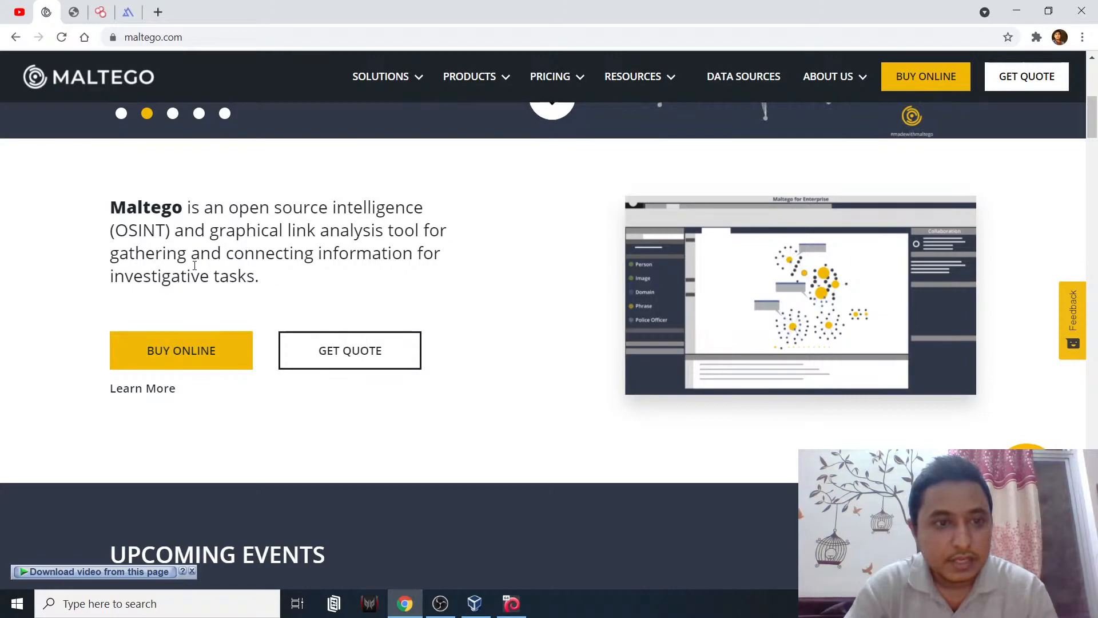
mouse_move(262, 279)
left_mouse_down()
mouse_move(177, 229)
mouse_move(109, 211)
mouse_move(204, 232)
mouse_move(258, 279)
left_mouse_up()
left_click(126, 210)
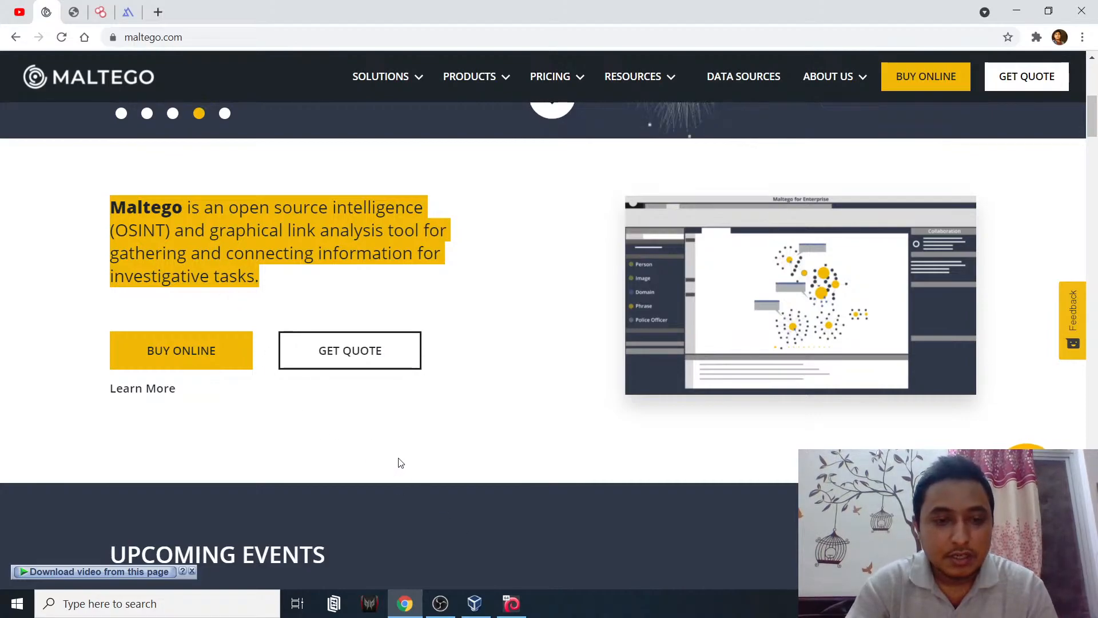
left_click(380, 415)
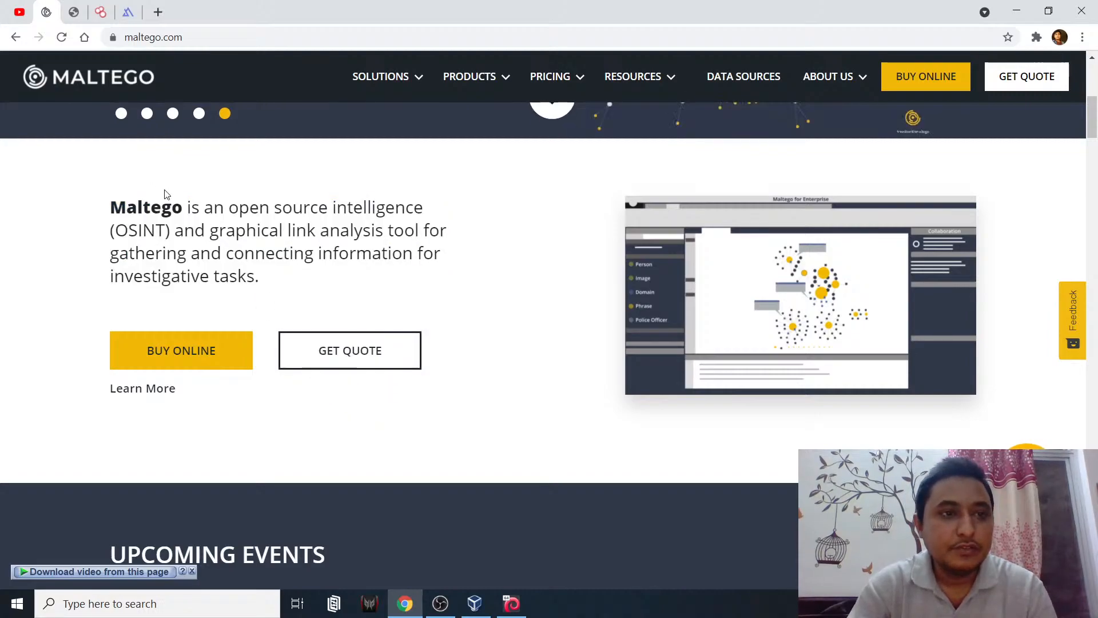
left_click_drag(111, 207, 220, 254)
left_click(80, 13)
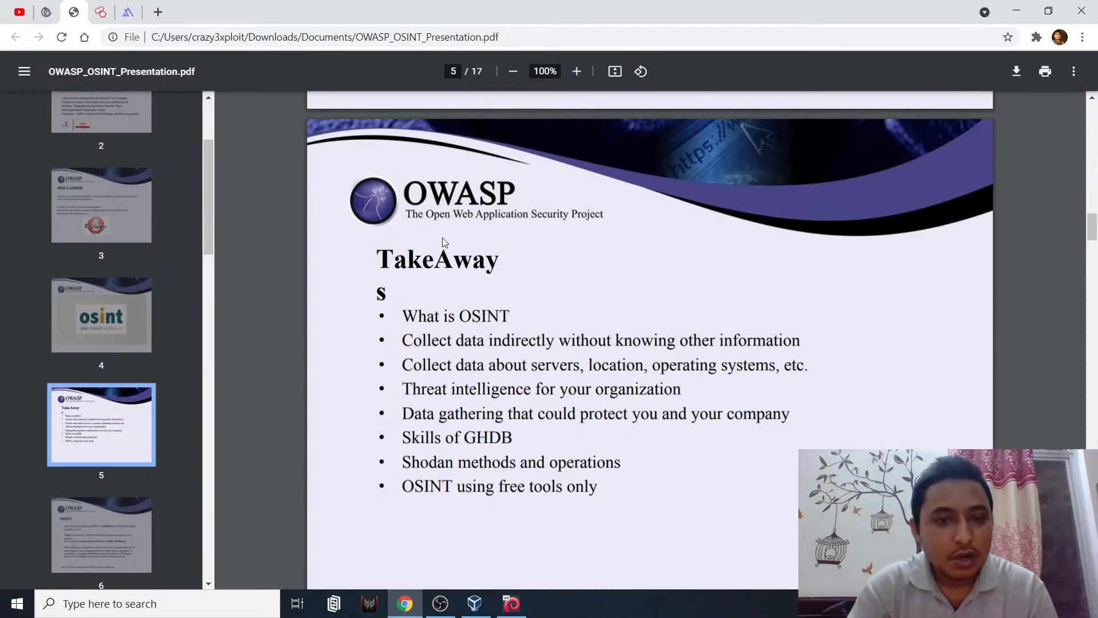
- Highlight 'OSINT' in the first TakeAways bullet, then switch to the Infogiants website
double_click(480, 323)
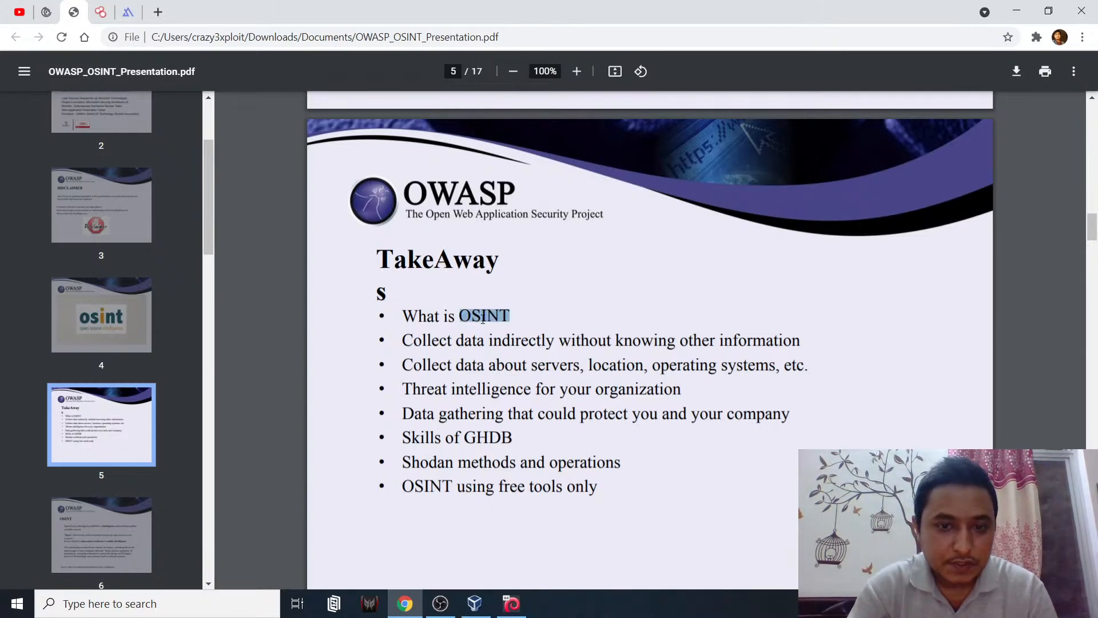
left_click(480, 323)
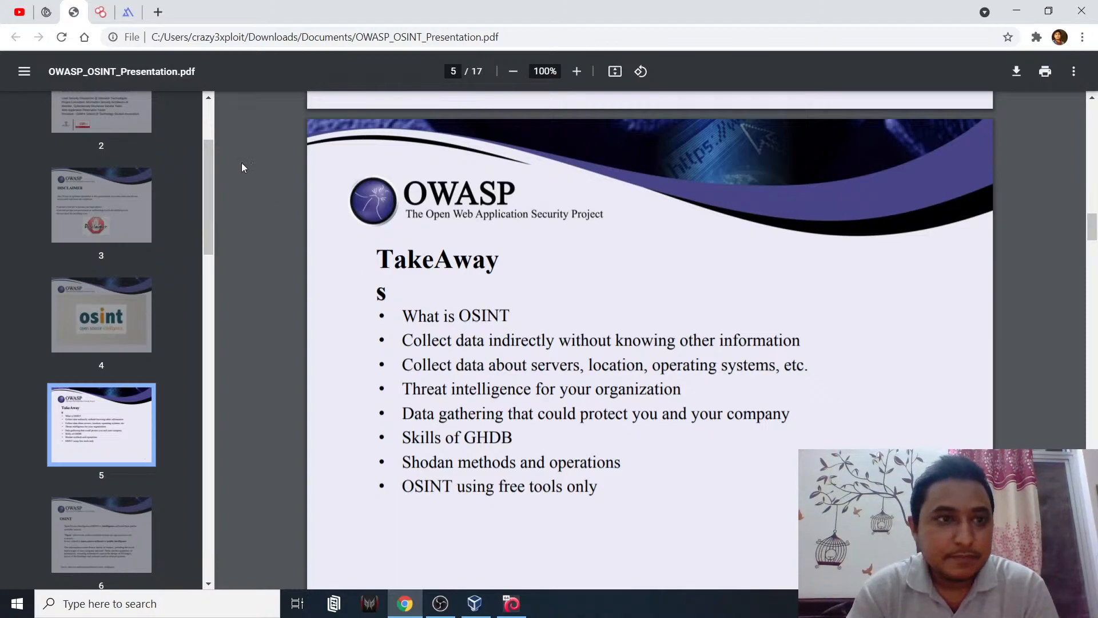
left_click(128, 12)
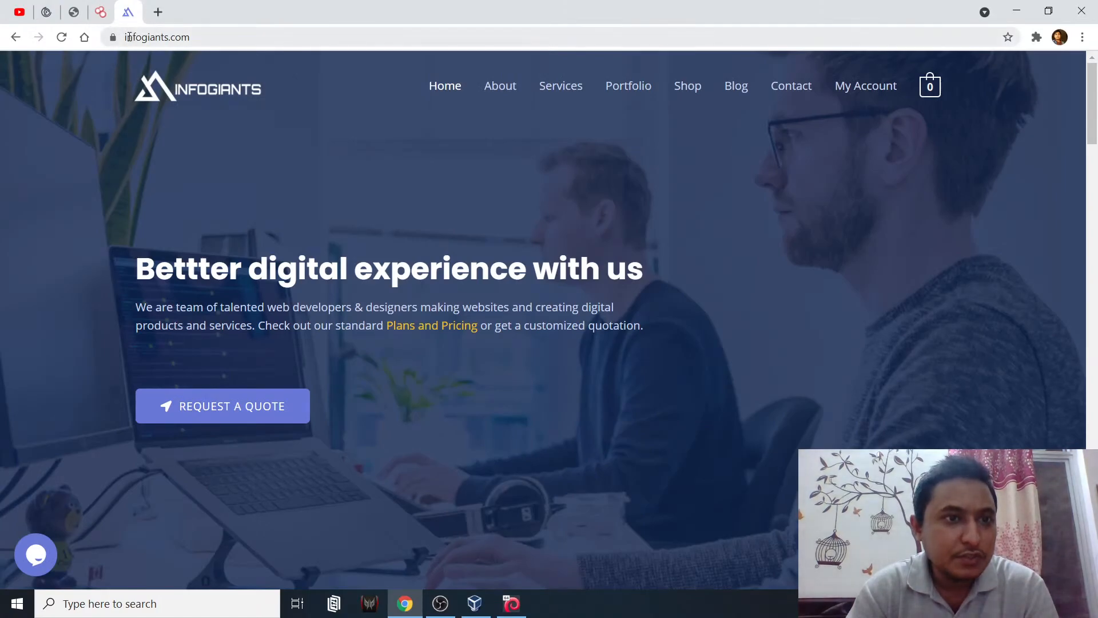
left_click(172, 36)
left_click_drag(246, 37, 123, 37)
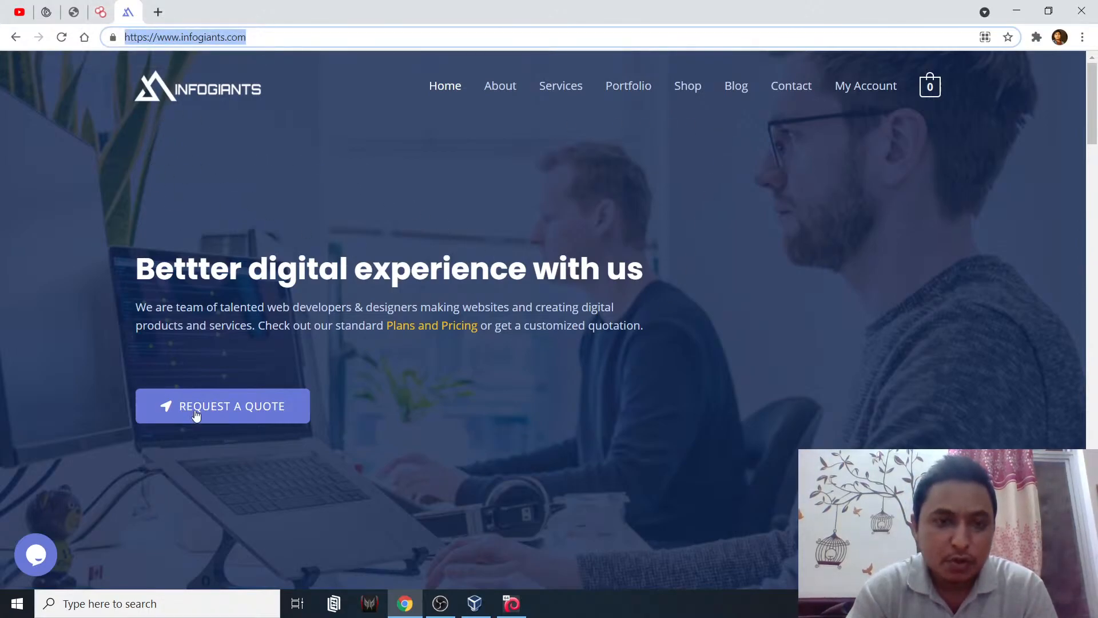
left_click(103, 12)
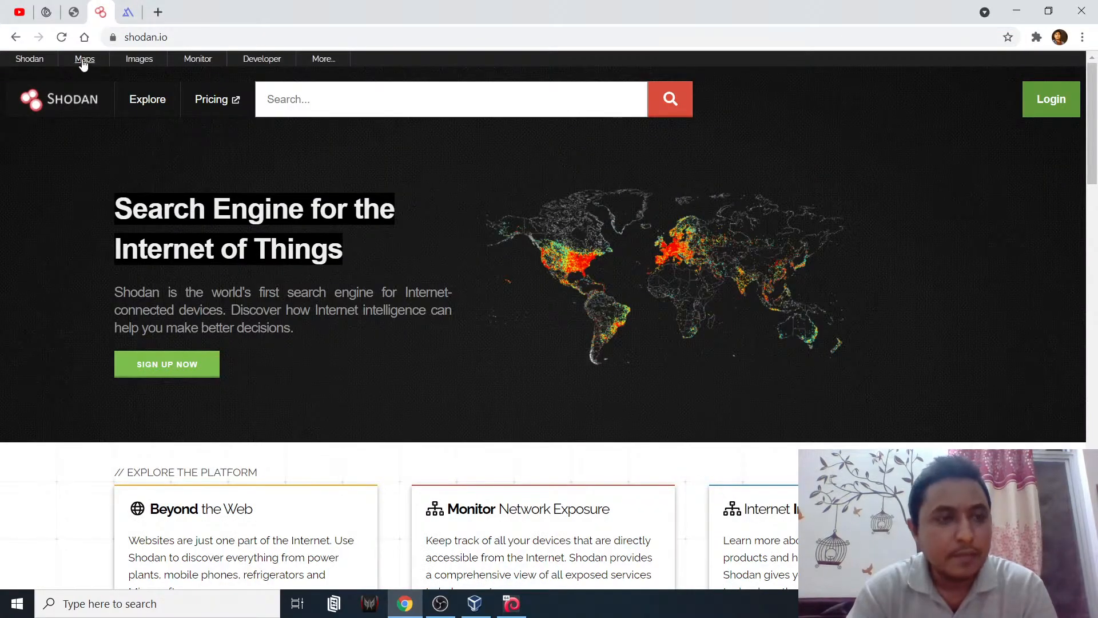
- Highlight the 'Threat intelligence' and 'Shodan methods' takeaways in the PDF, then switch to Shodan
left_click(75, 13)
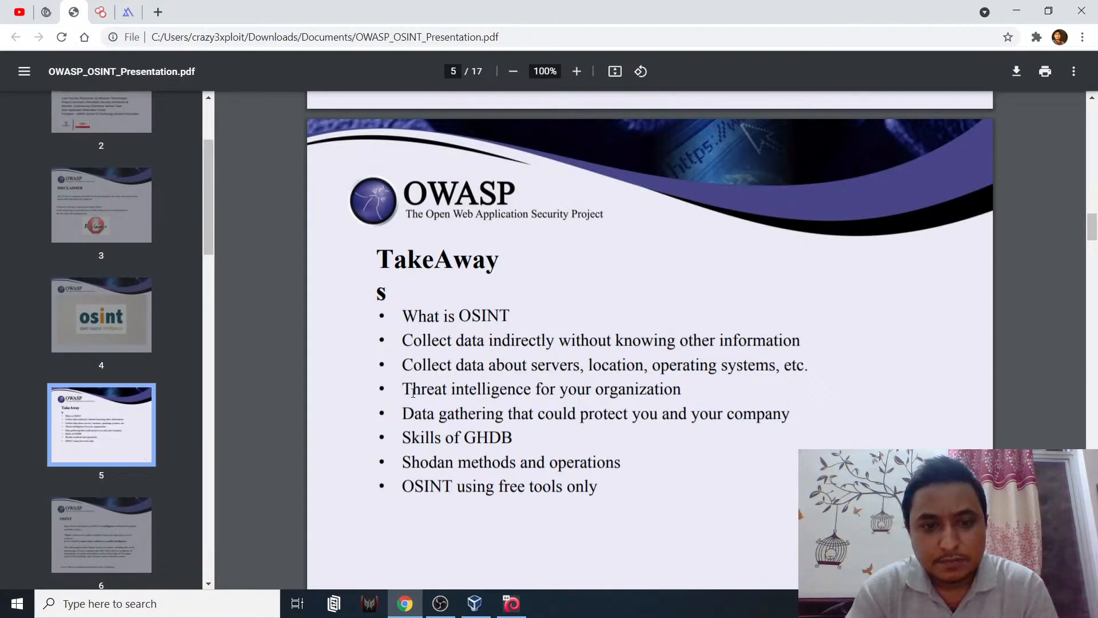
left_click_drag(405, 388, 692, 392)
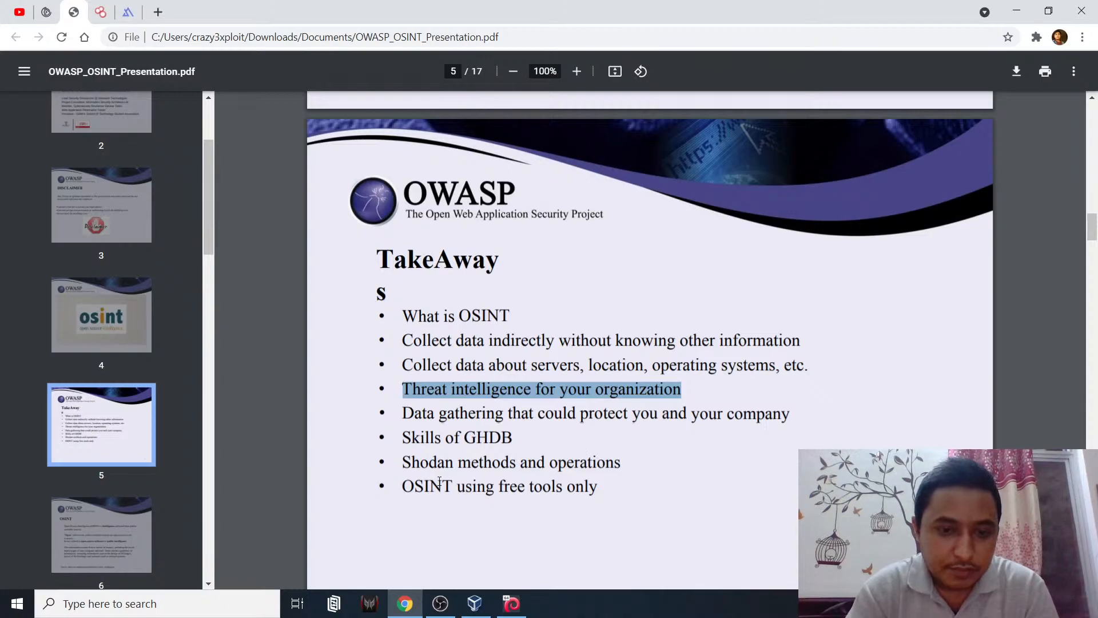
left_click_drag(403, 462, 442, 456)
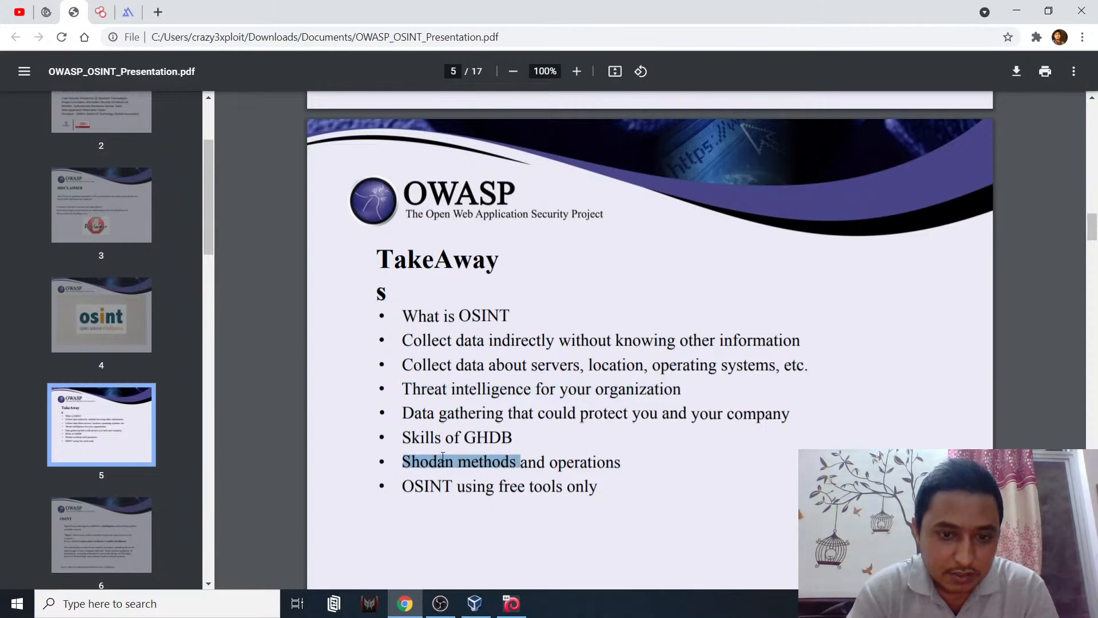
left_click(100, 12)
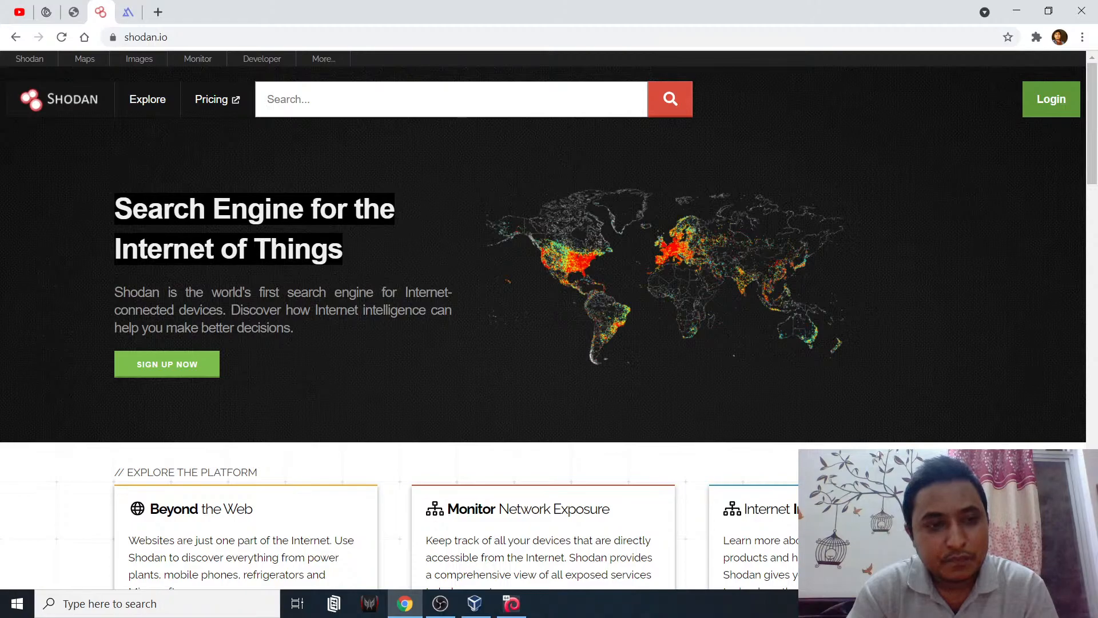
- Repeatedly highlight the Shodan 'Search Engine for the Internet of Things' headline
left_click_drag(118, 206, 352, 261)
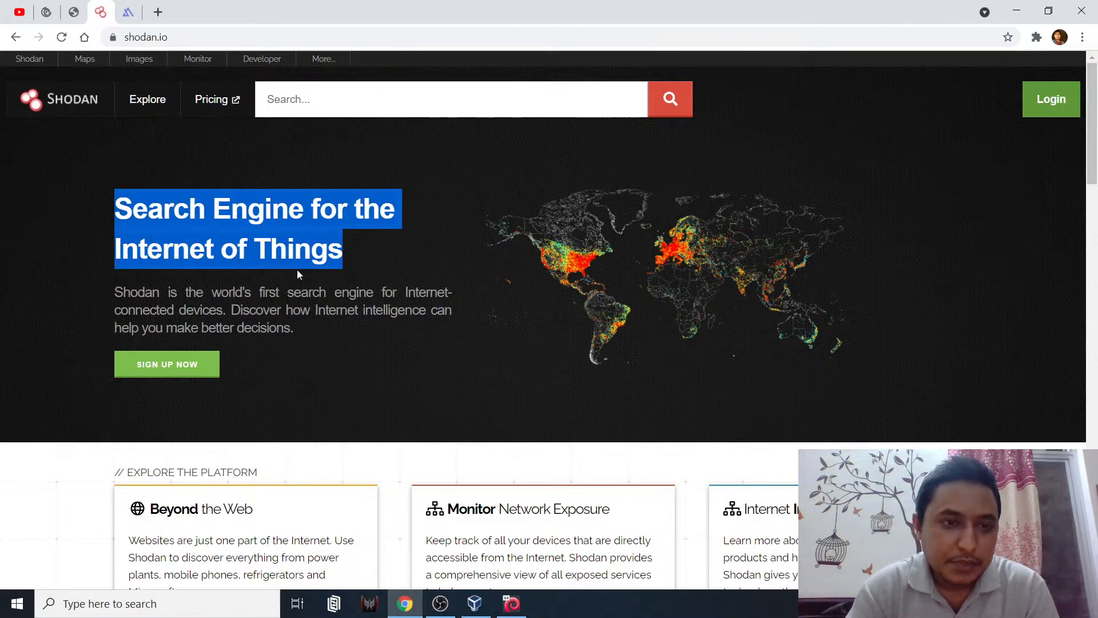
left_click(325, 260)
left_click_drag(118, 207, 338, 252)
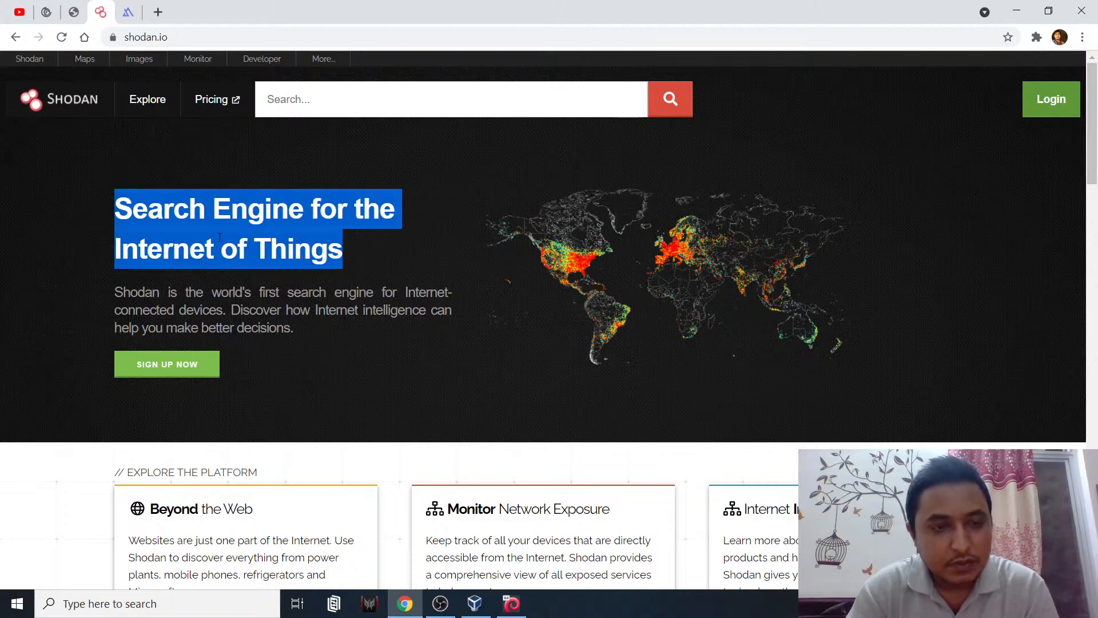
left_click(122, 211)
left_click_drag(118, 203, 342, 252)
left_click(117, 210)
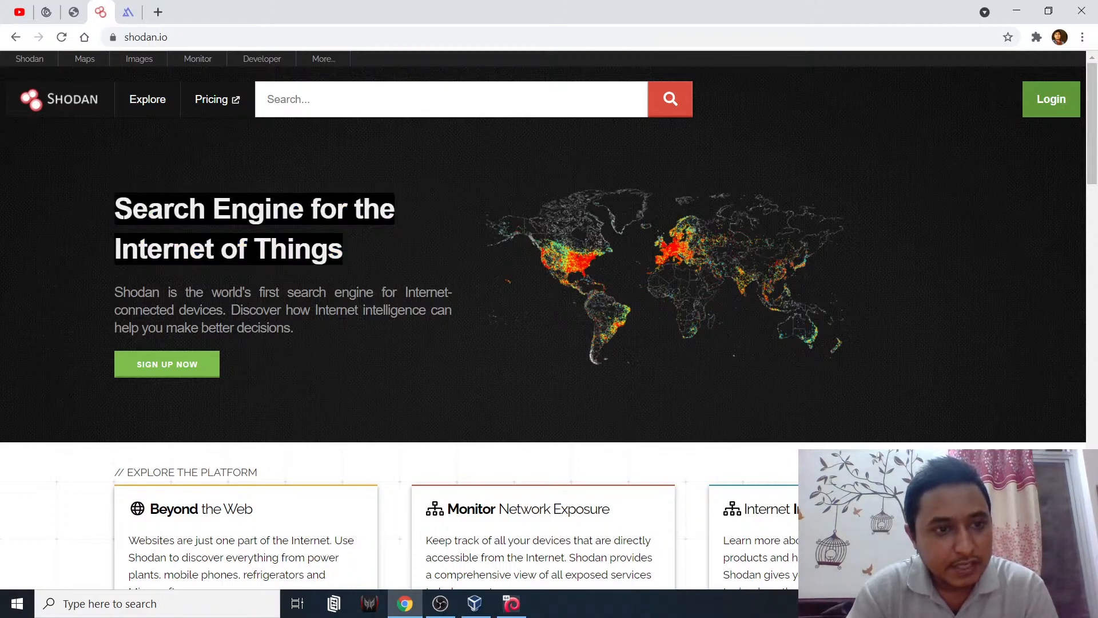
left_click_drag(116, 209, 342, 261)
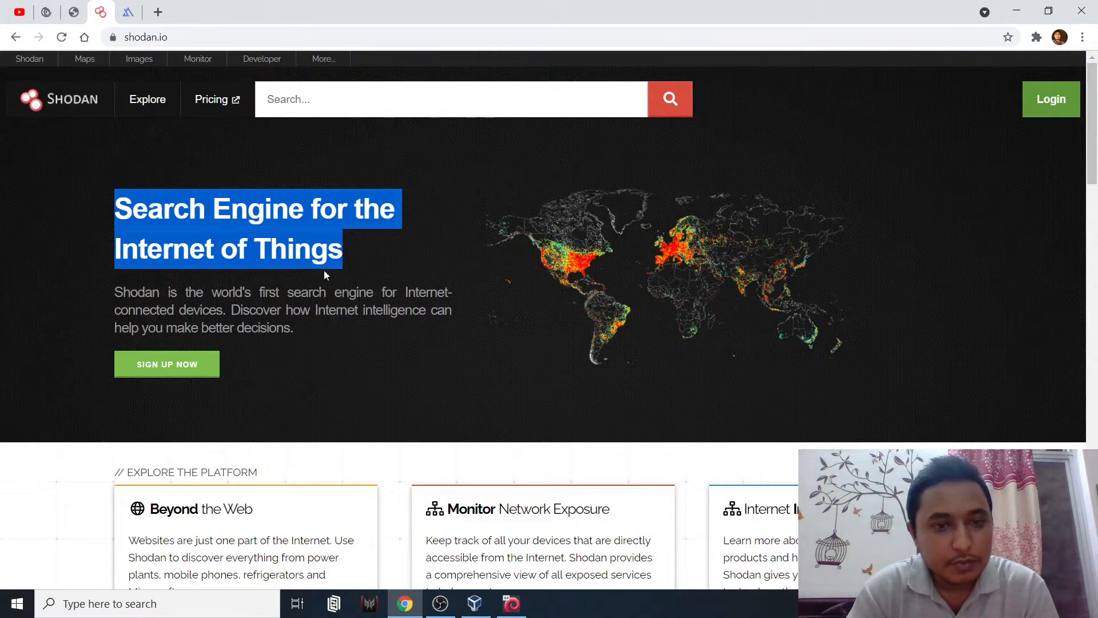
left_click(299, 247)
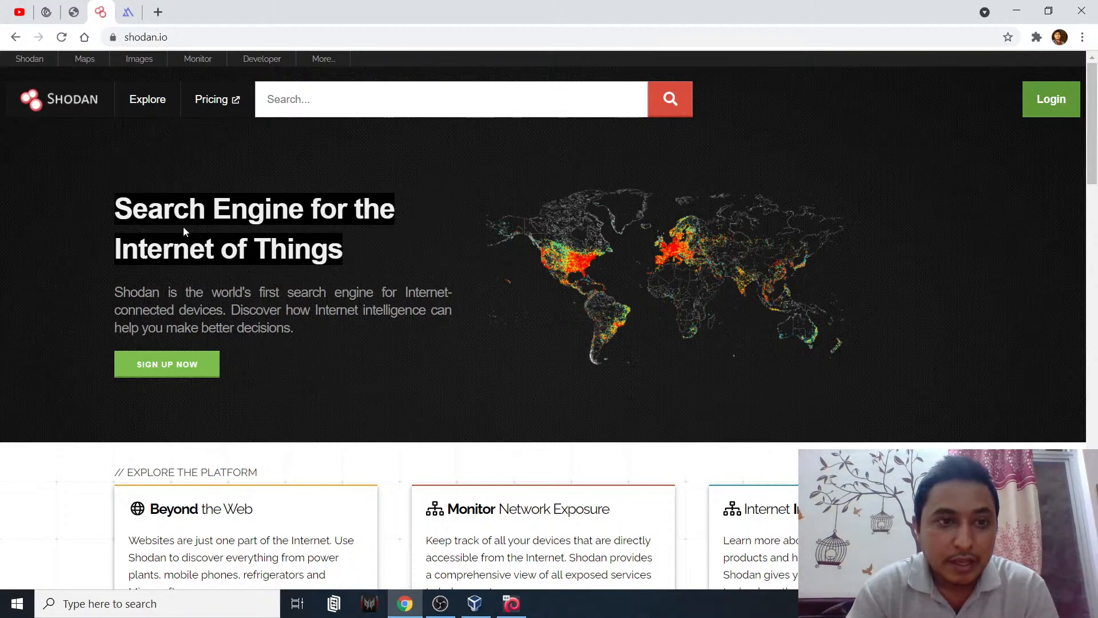
left_click_drag(115, 210, 350, 256)
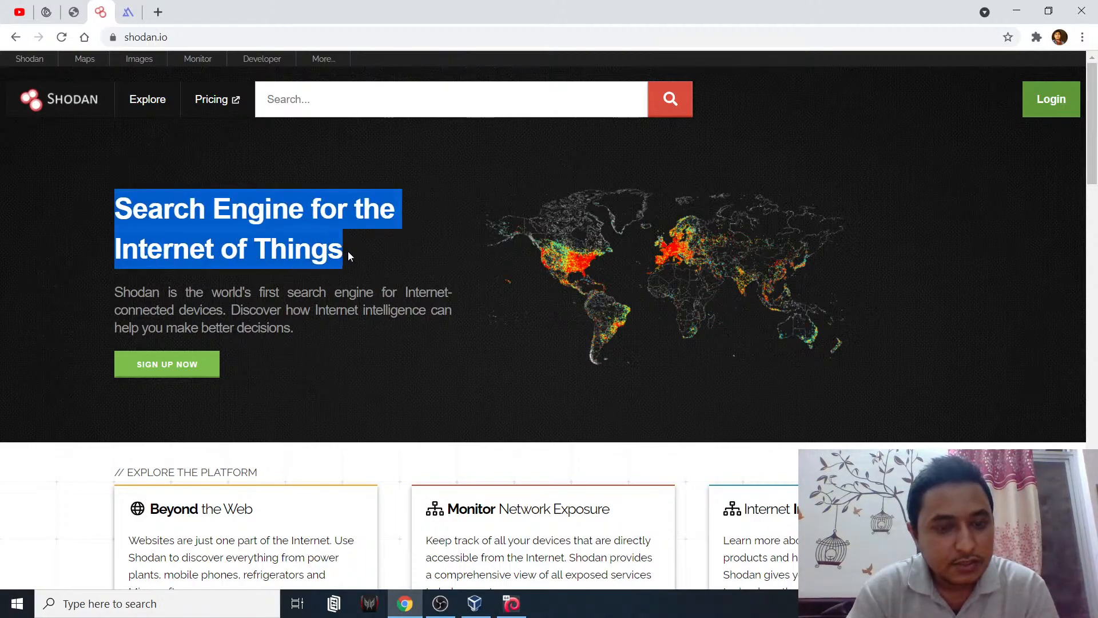
left_click(152, 219)
left_click_drag(115, 209, 339, 253)
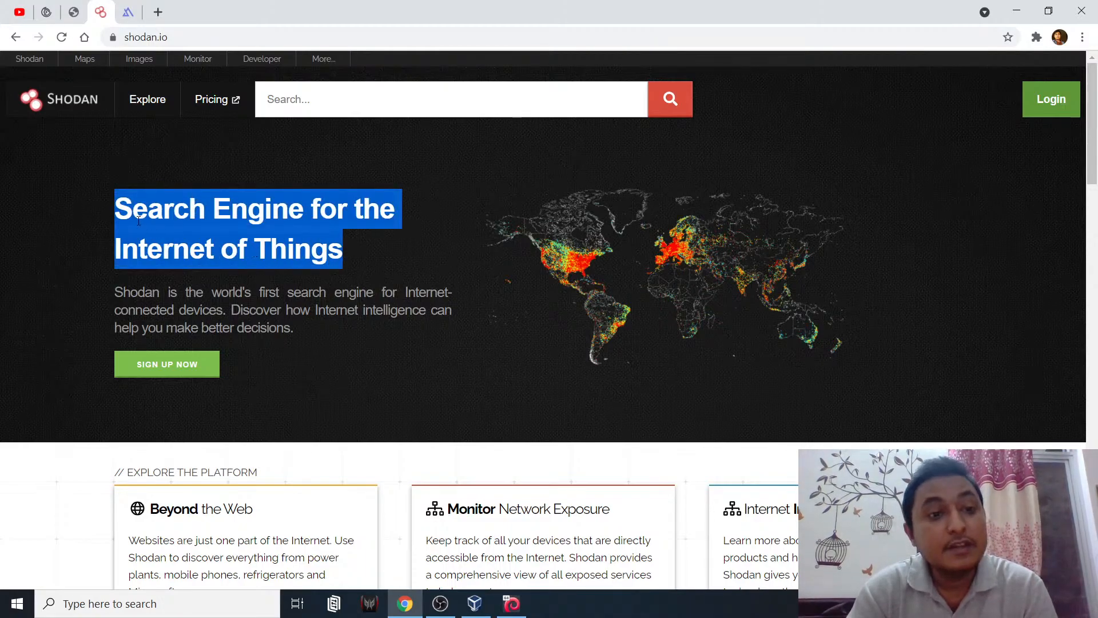
left_click(115, 213)
left_click_drag(115, 212, 346, 260)
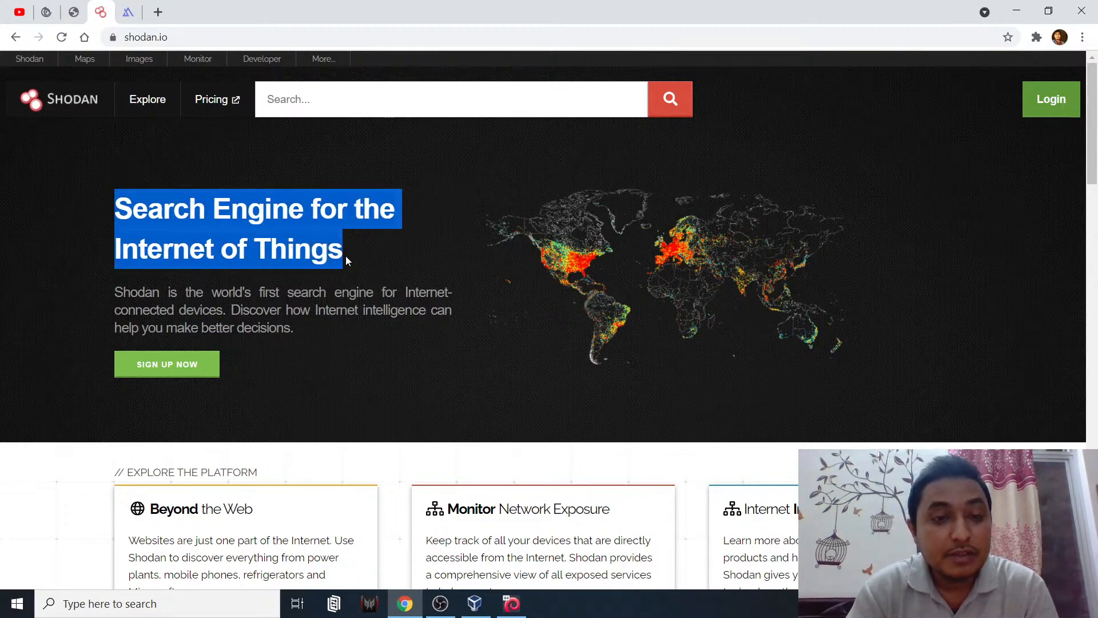
left_click(115, 212)
left_click_drag(115, 213, 339, 254)
left_click(110, 215)
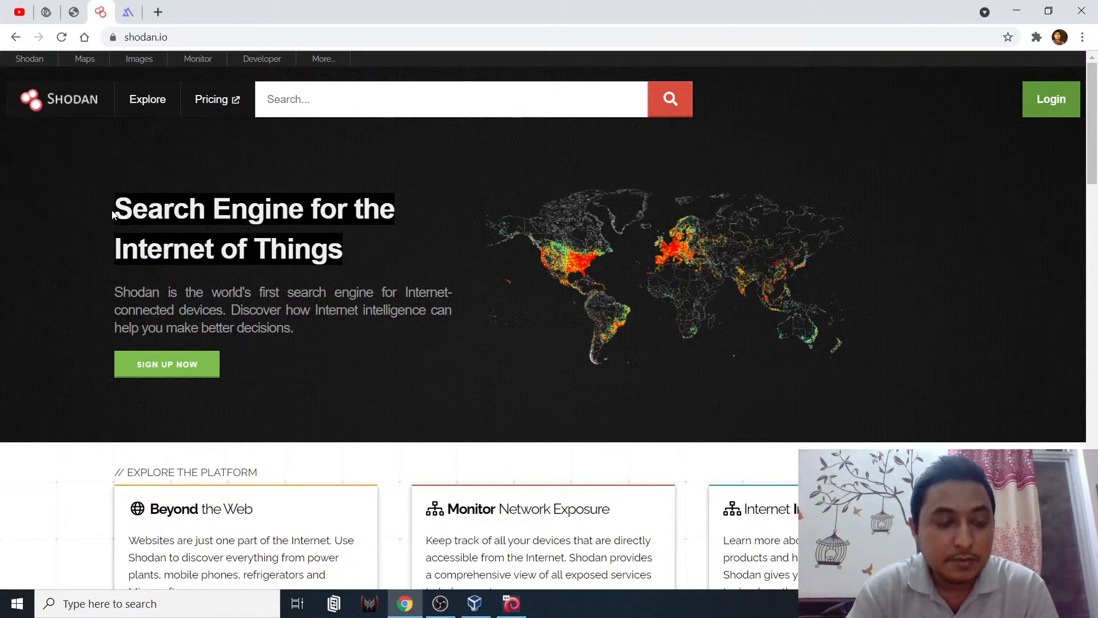
left_click_drag(116, 205, 338, 252)
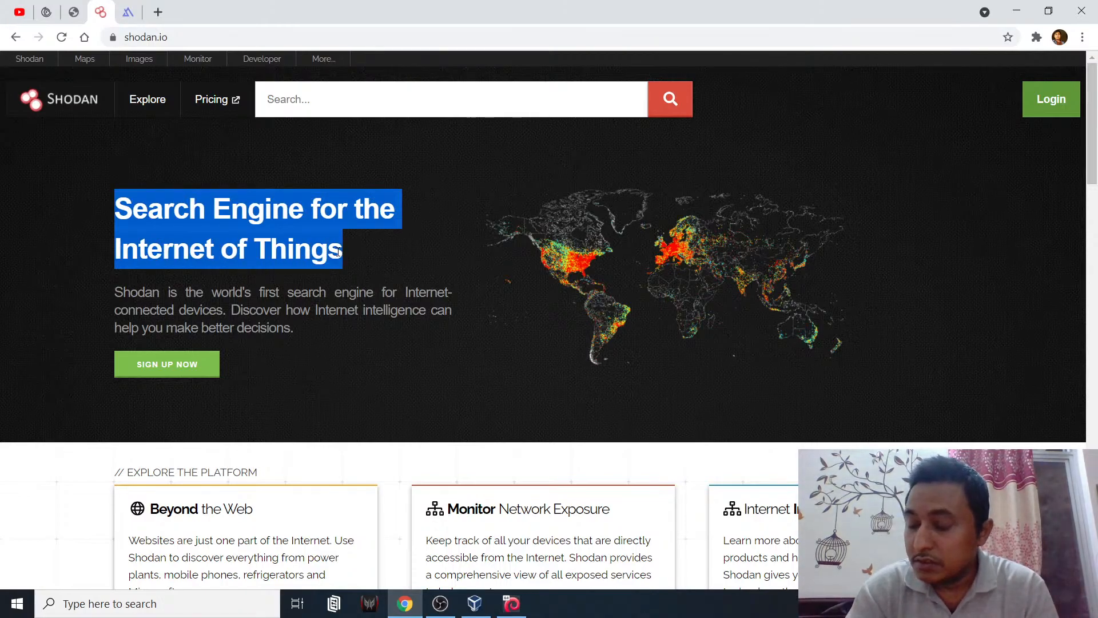
left_click(131, 220)
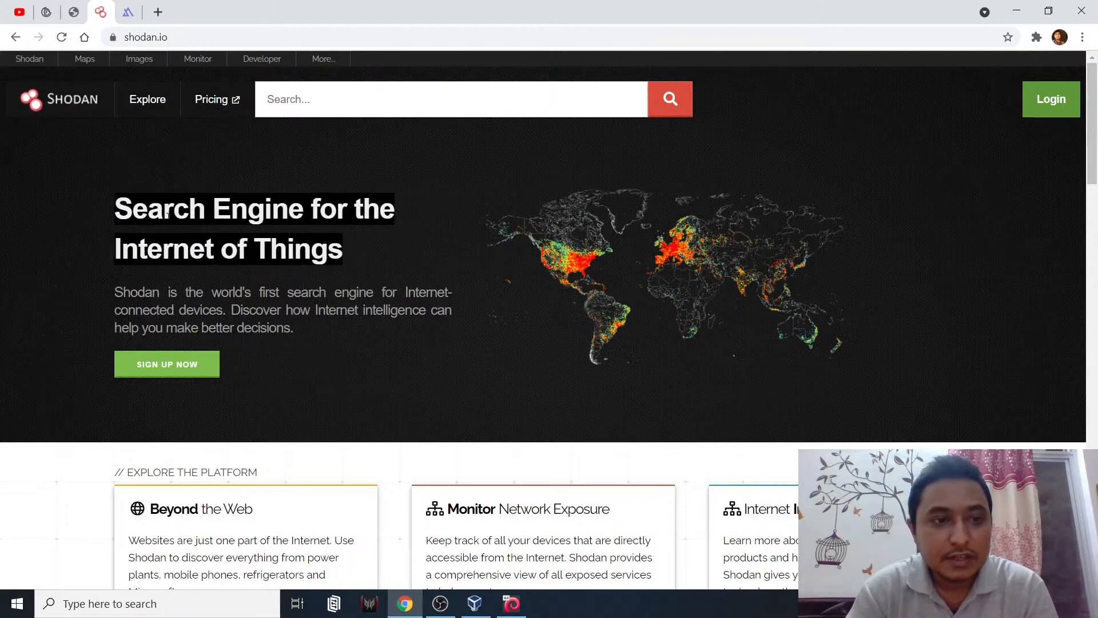
- Return to OWASP_OSINT_Presentation.pdf at the TakeAways slide 5 of 17
scroll(276, 362, "down", 7)
scroll(285, 364, "up", 6)
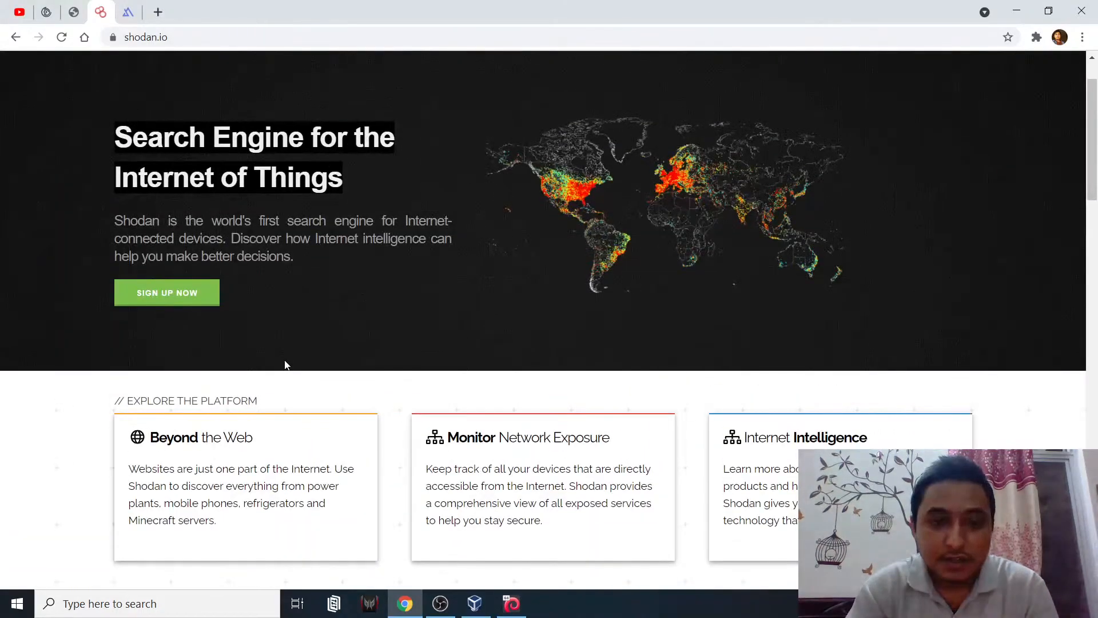
scroll(283, 360, "up", 1)
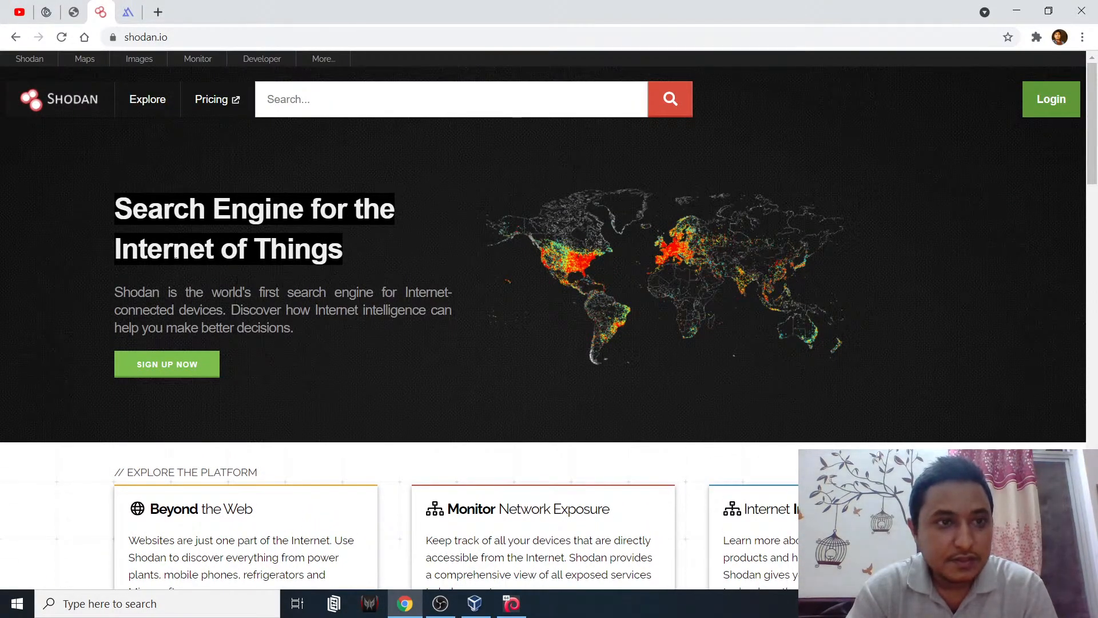
left_click(73, 12)
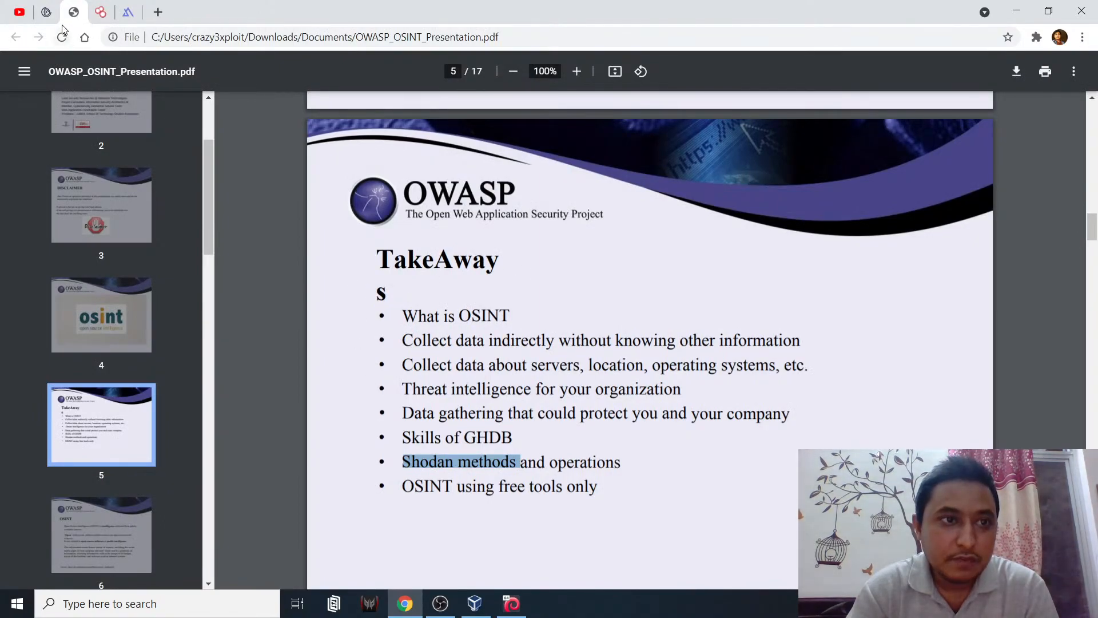
left_click(47, 12)
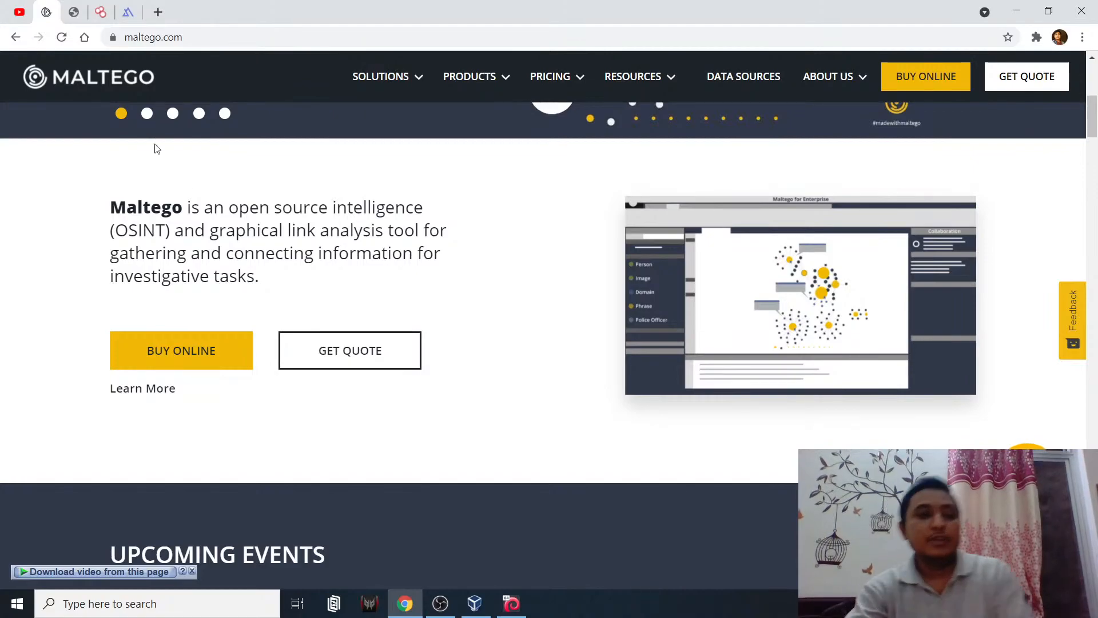
left_click(135, 19)
left_click(232, 36)
double_click(234, 37)
left_click(208, 36)
left_click(167, 41)
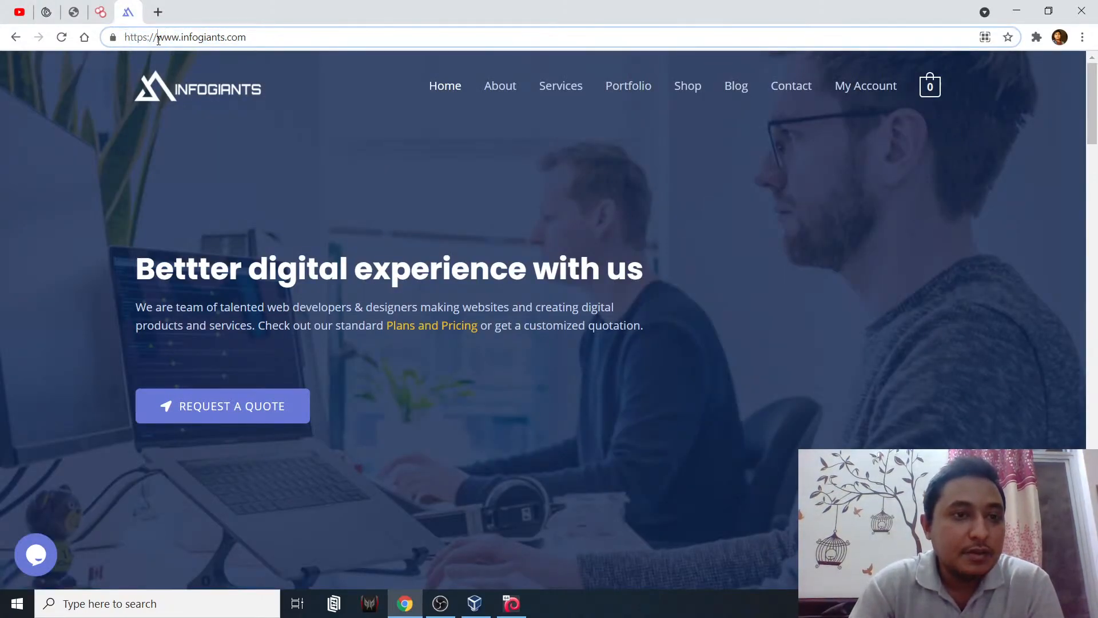
left_click_drag(158, 40, 261, 38)
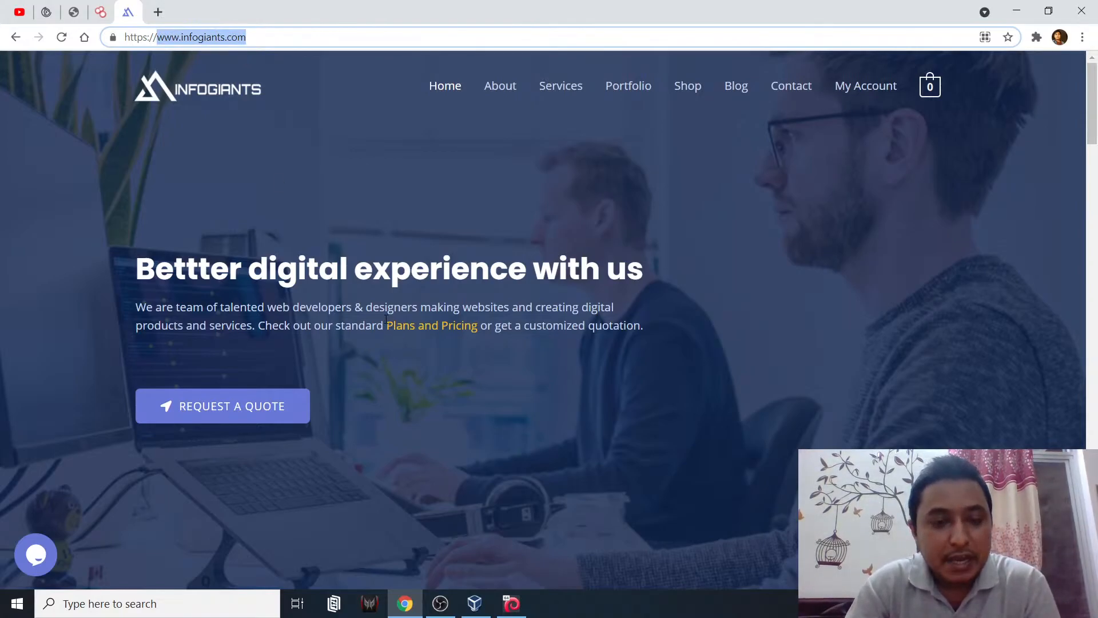
mouse_move(479, 610)
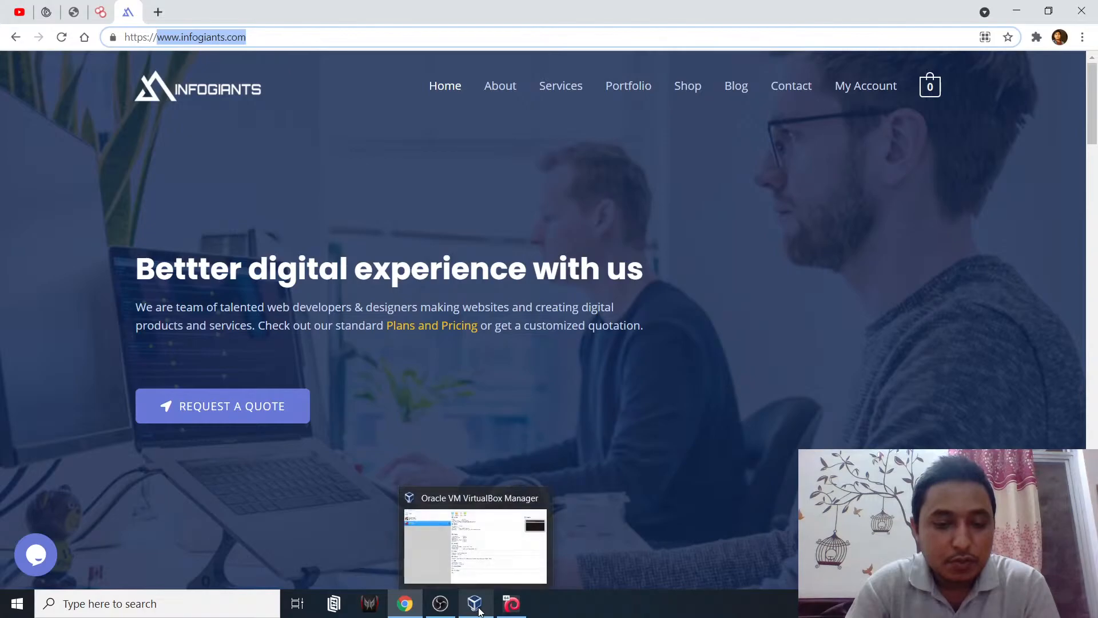
- Bring the Kali Linux VM forward and launch maltego from 01 - Information Gathering
left_click(512, 603)
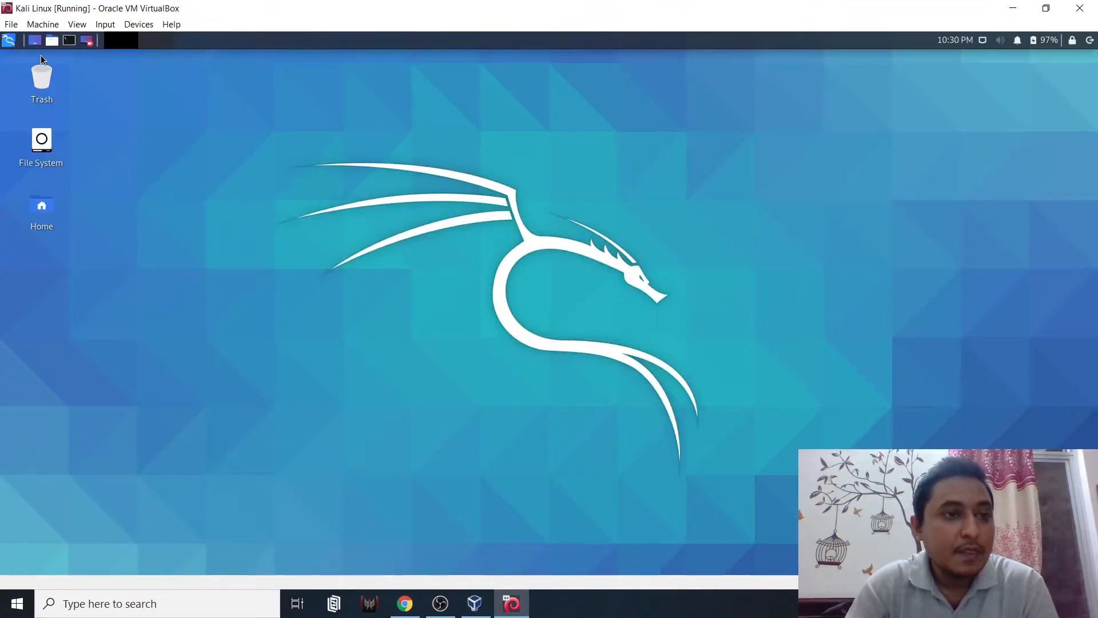
left_click(9, 41)
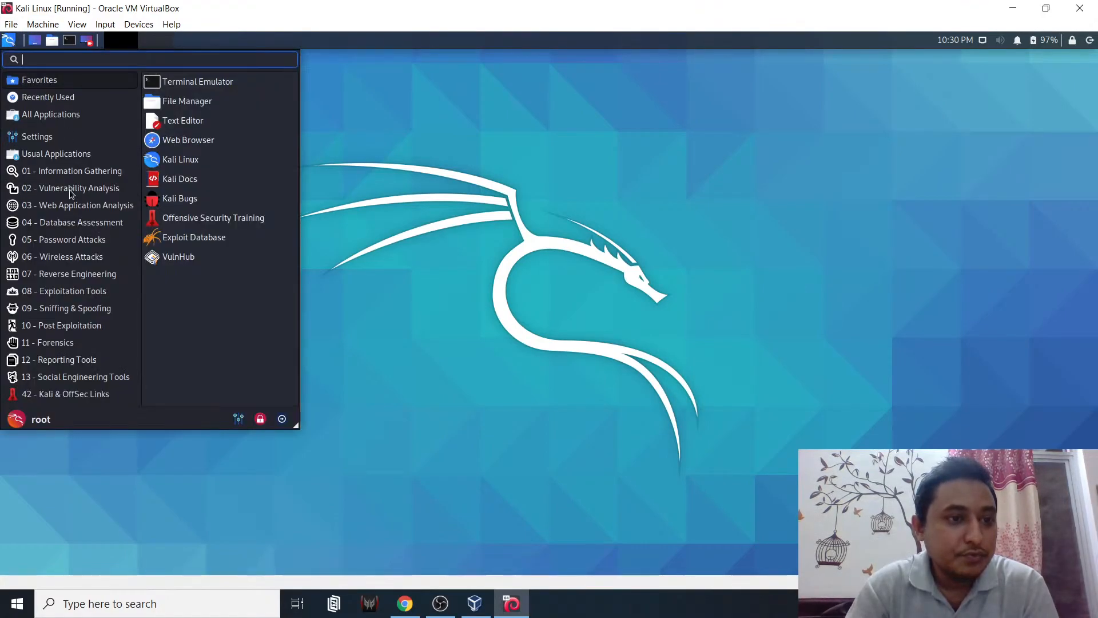
left_click(80, 175)
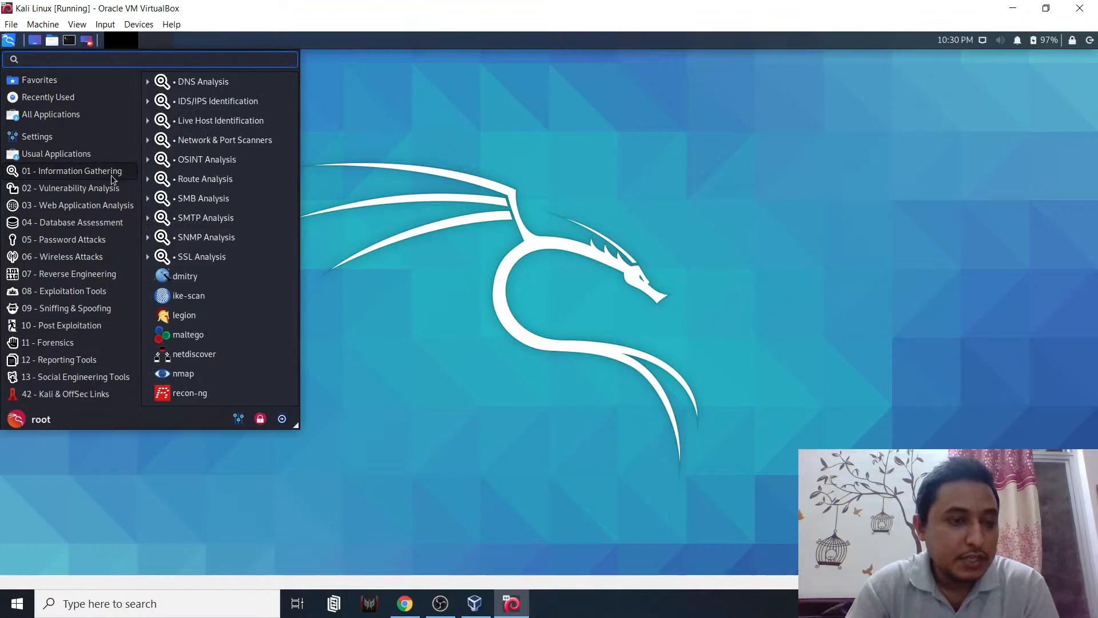
left_click(194, 337)
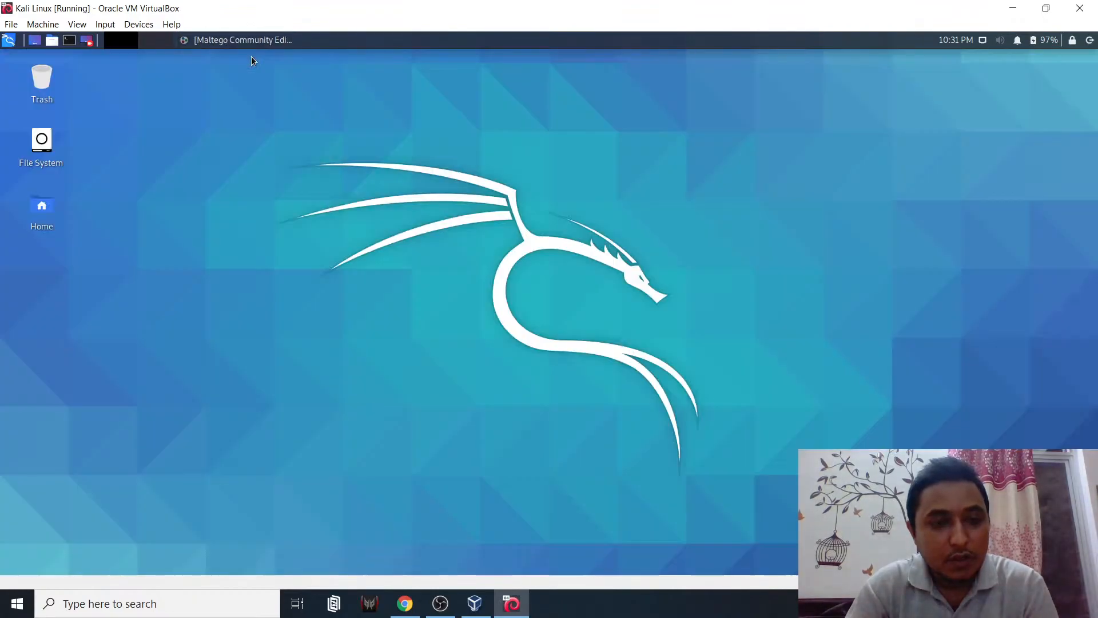
- Restore and maximize the Maltego window, then close the Home start page and transform hub
left_click(251, 39)
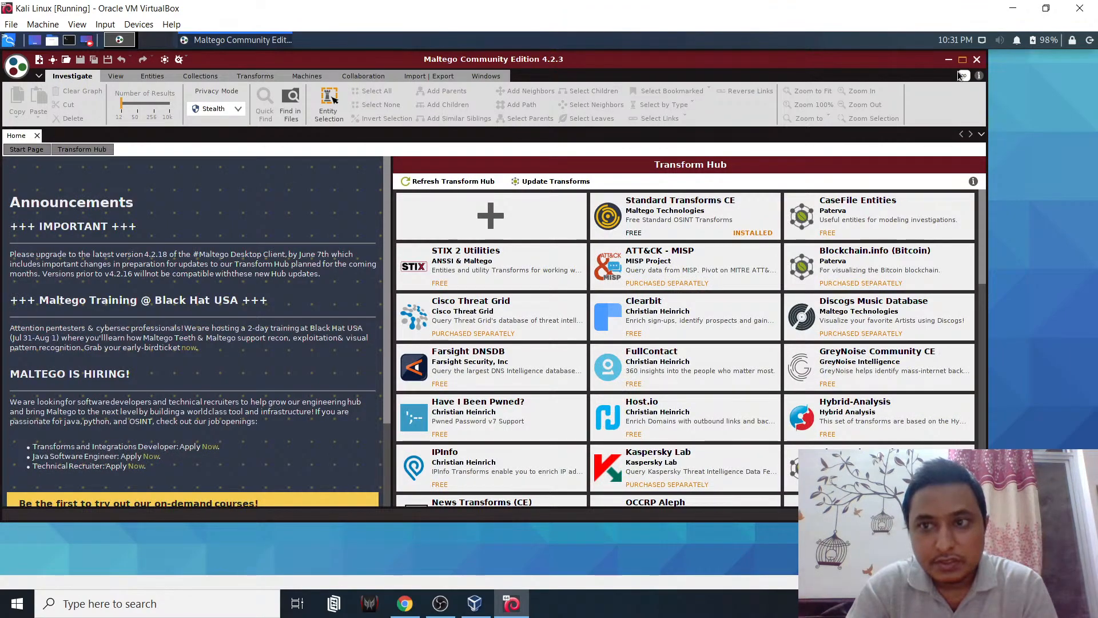
left_click(962, 60)
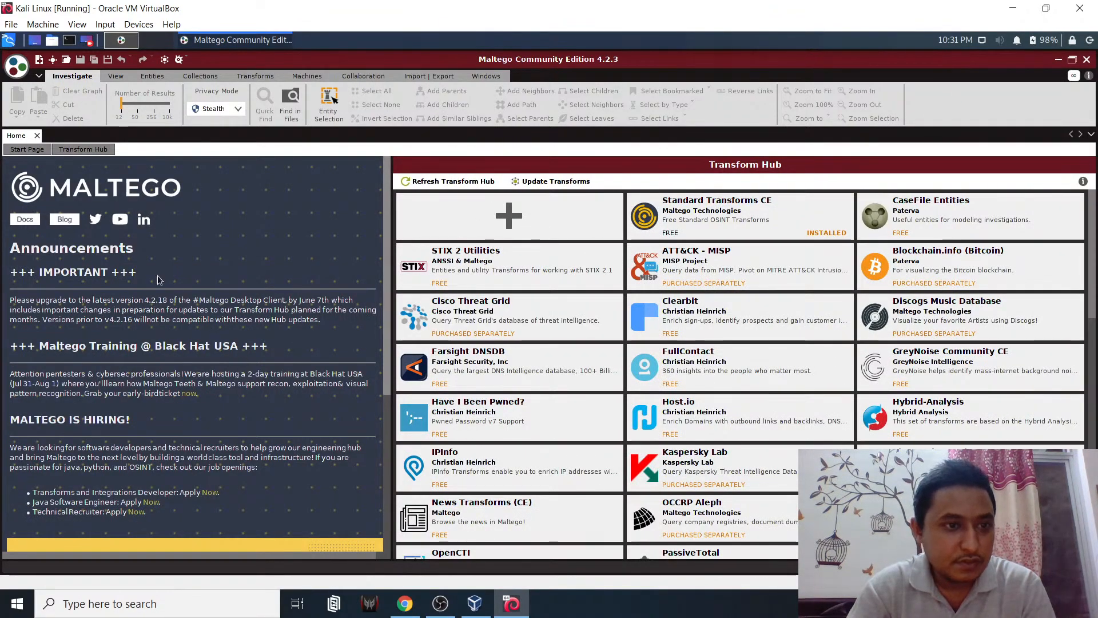
left_click(37, 136)
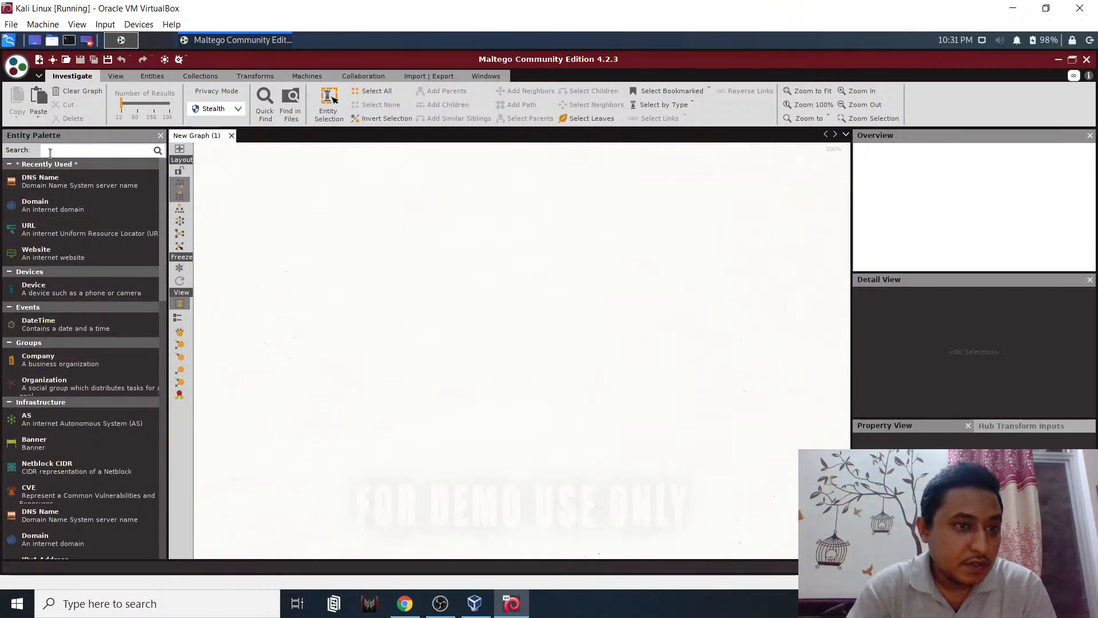
scroll(71, 343, "down", 15)
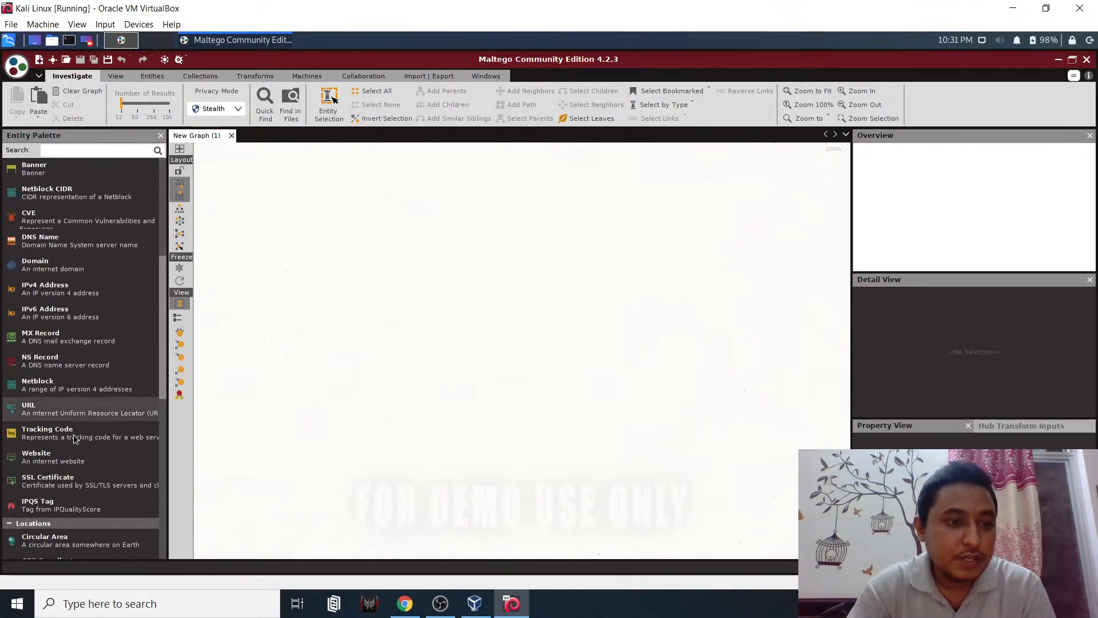
scroll(75, 439, "up", 12)
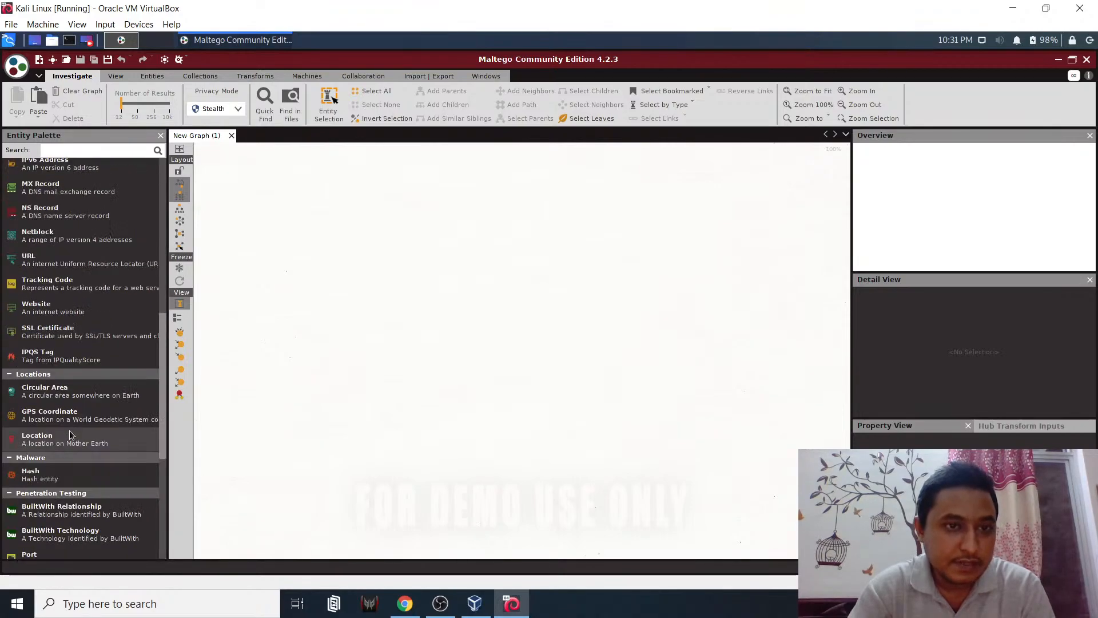
scroll(70, 433, "up", 1)
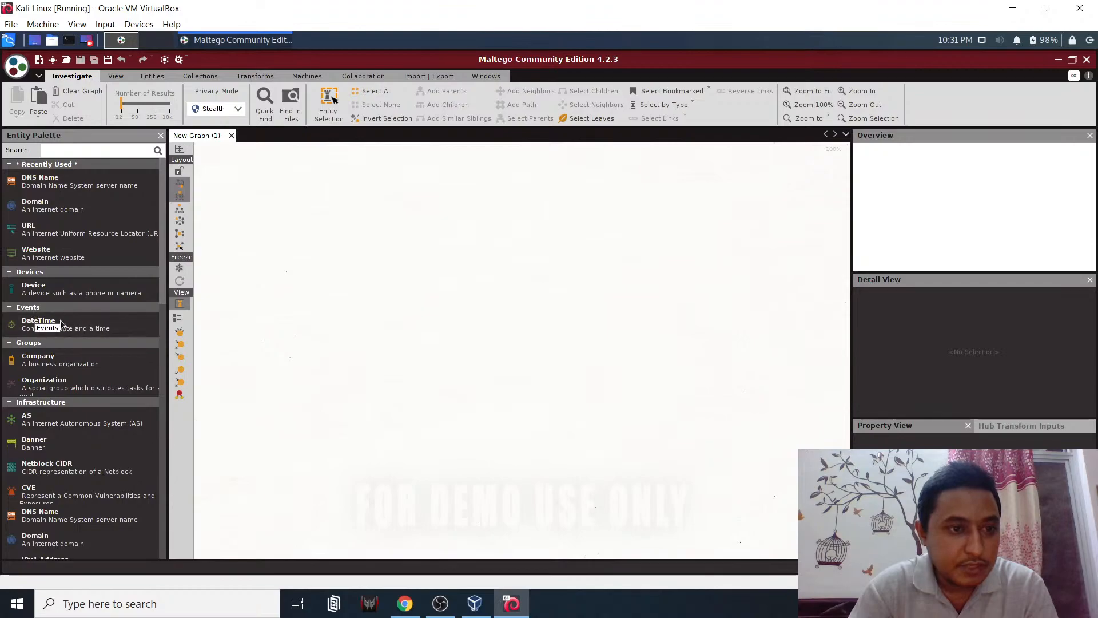
scroll(72, 345, "down", 1)
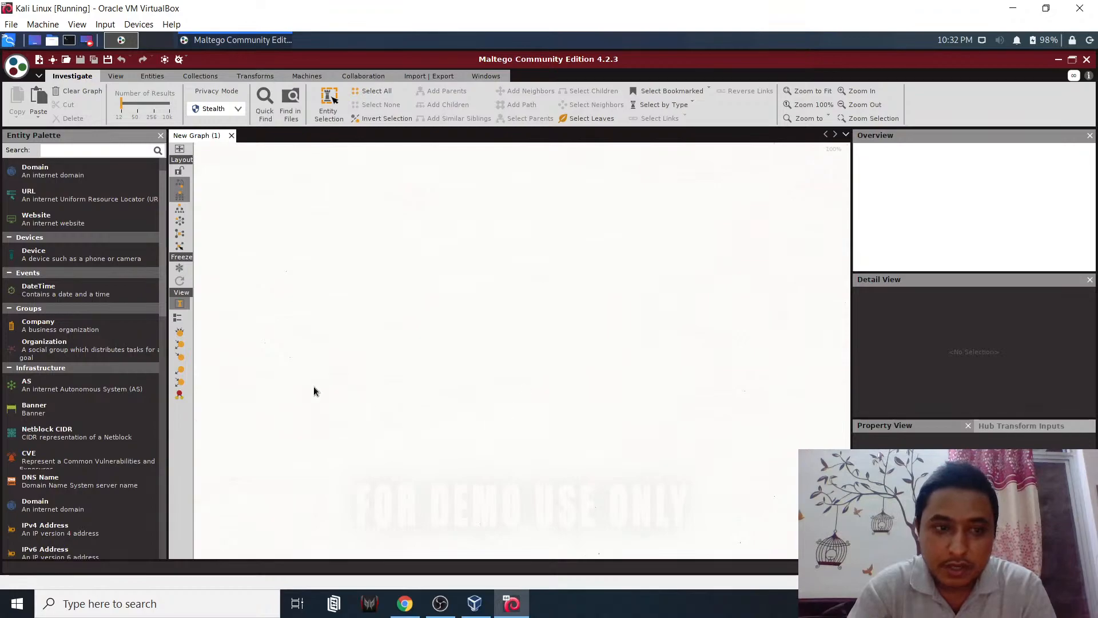
scroll(94, 408, "down", 3)
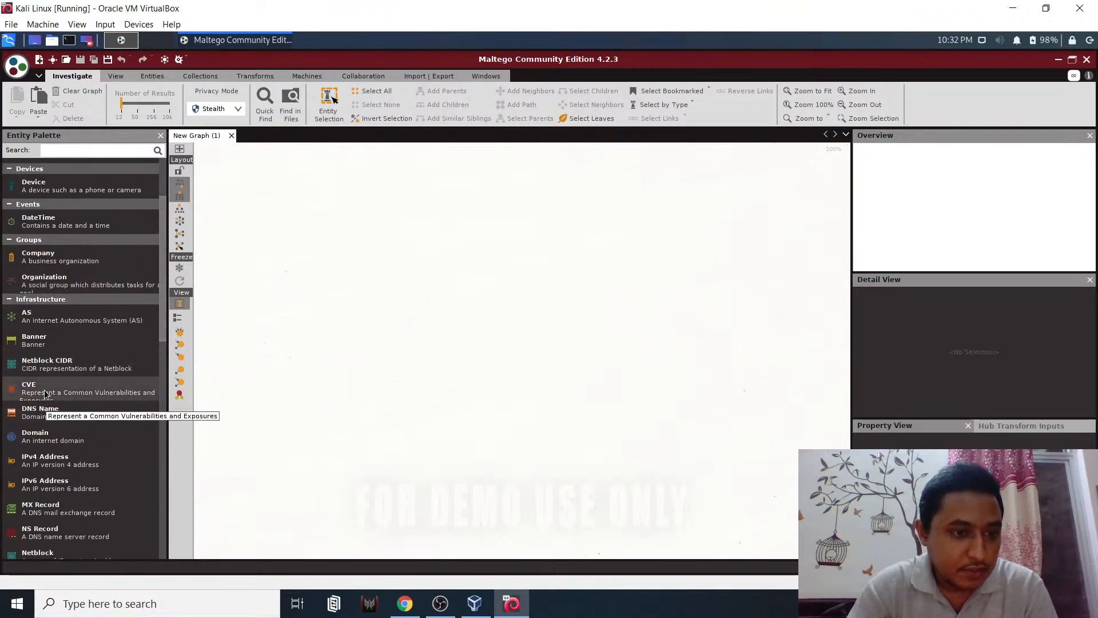
scroll(41, 412, "down", 6)
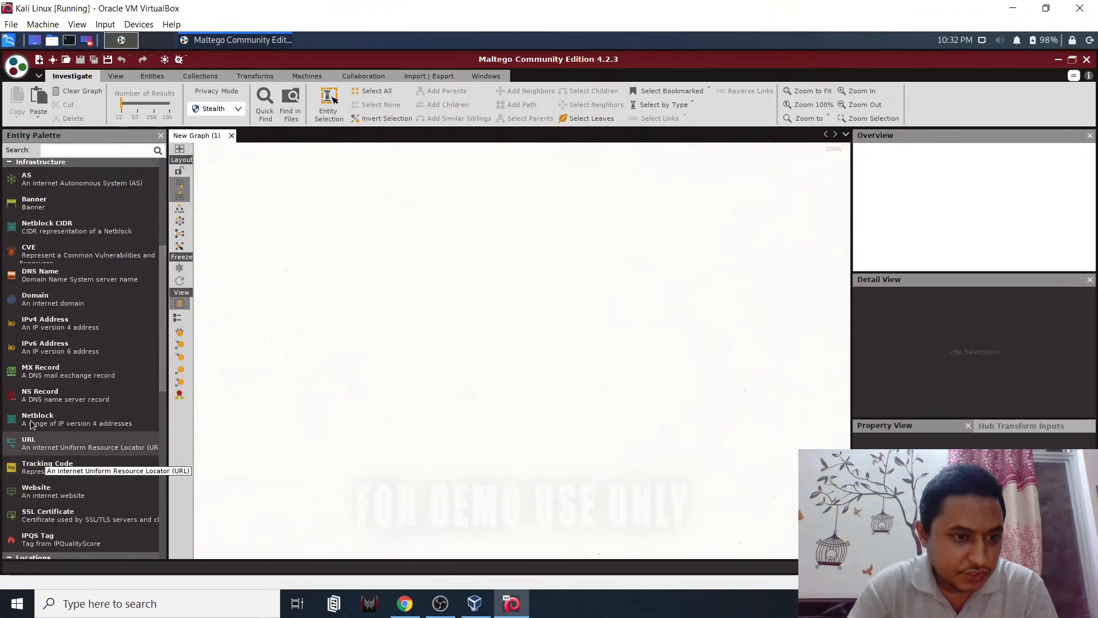
scroll(40, 423, "down", 2)
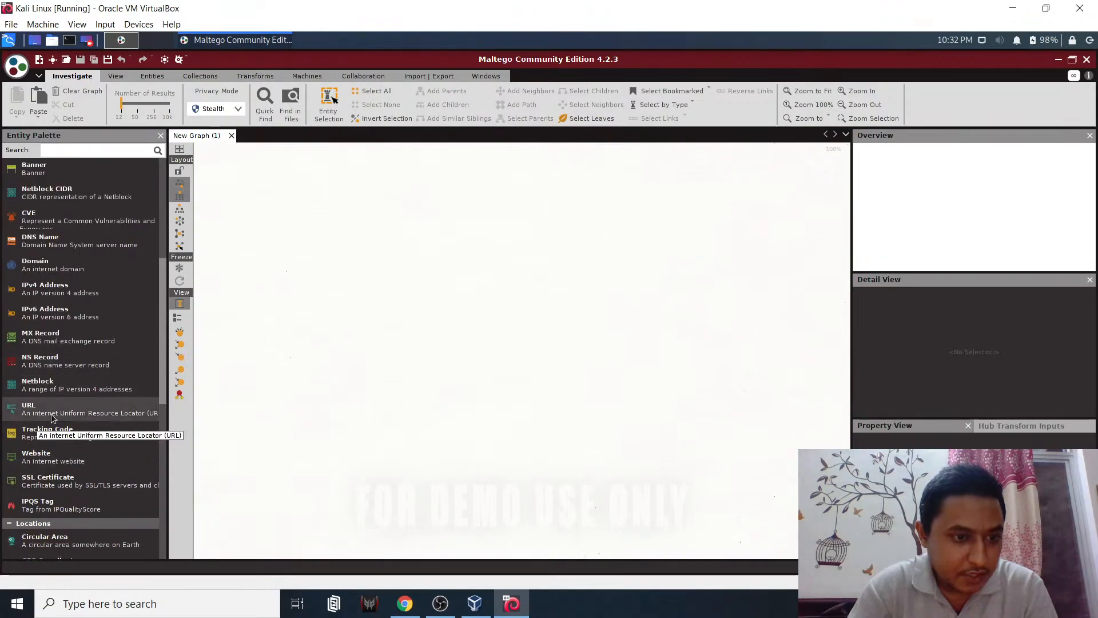
scroll(57, 491, "down", 9)
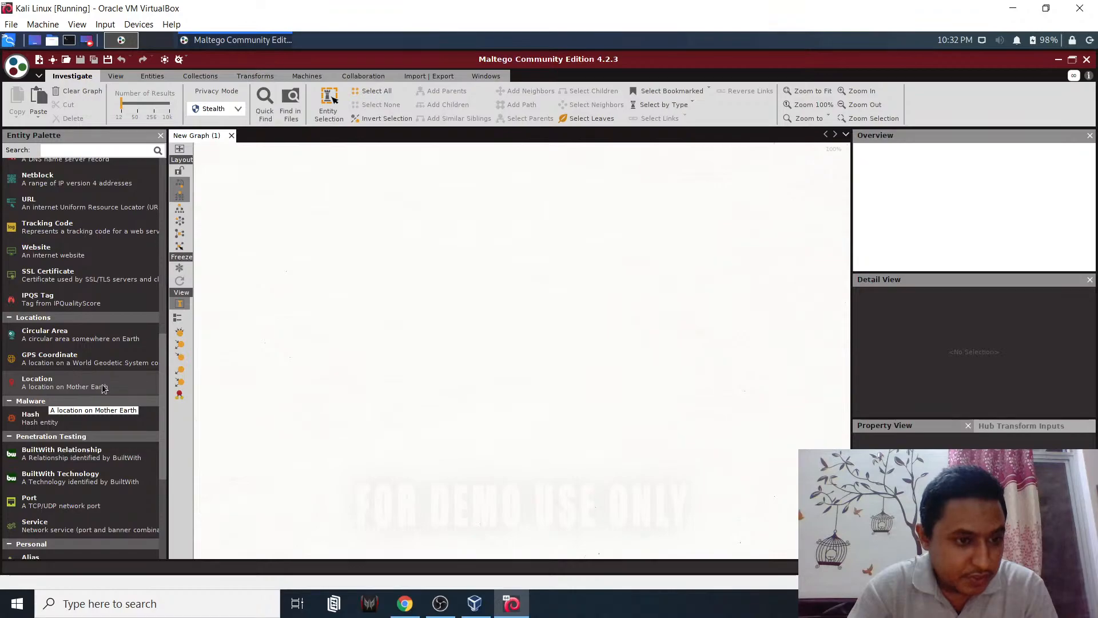
scroll(74, 450, "down", 3)
scroll(57, 406, "down", 3)
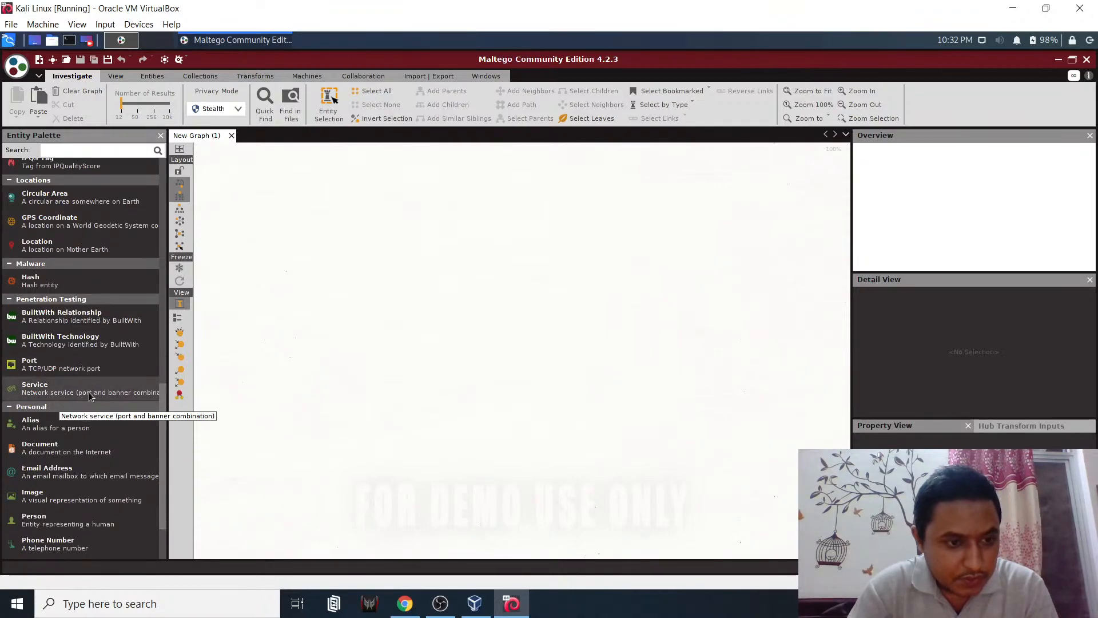
scroll(63, 394, "down", 4)
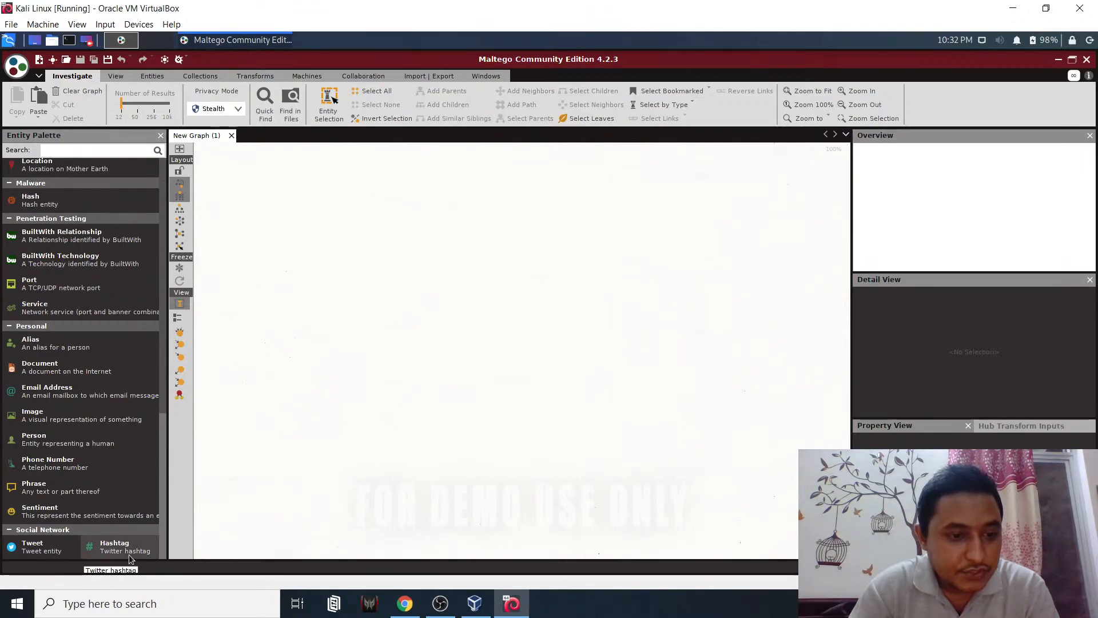
scroll(100, 485, "up", 5)
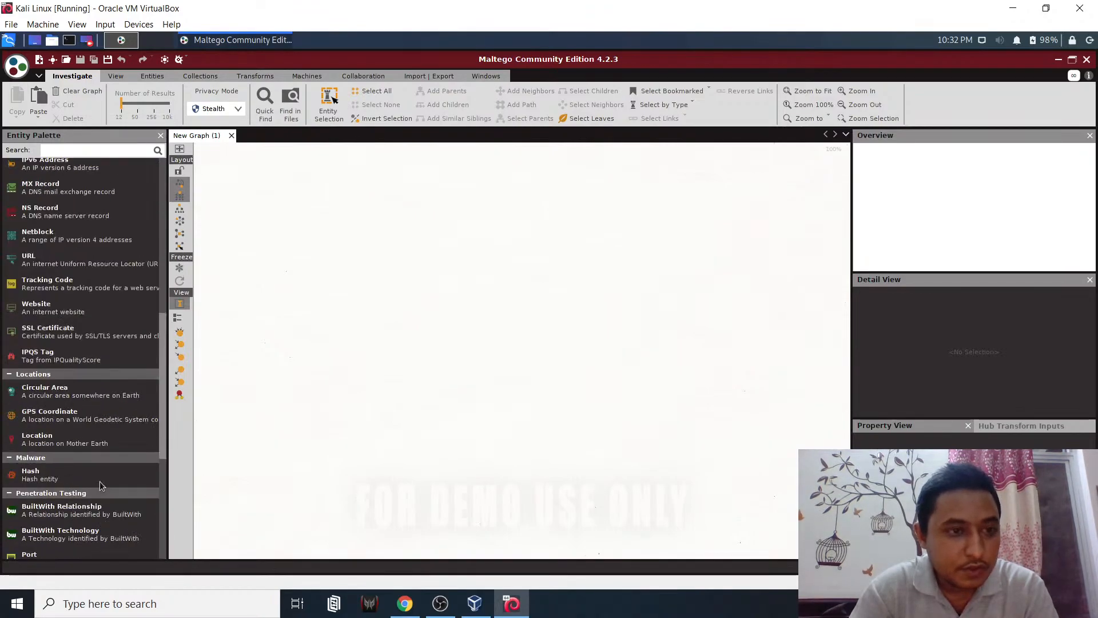
scroll(100, 485, "up", 7)
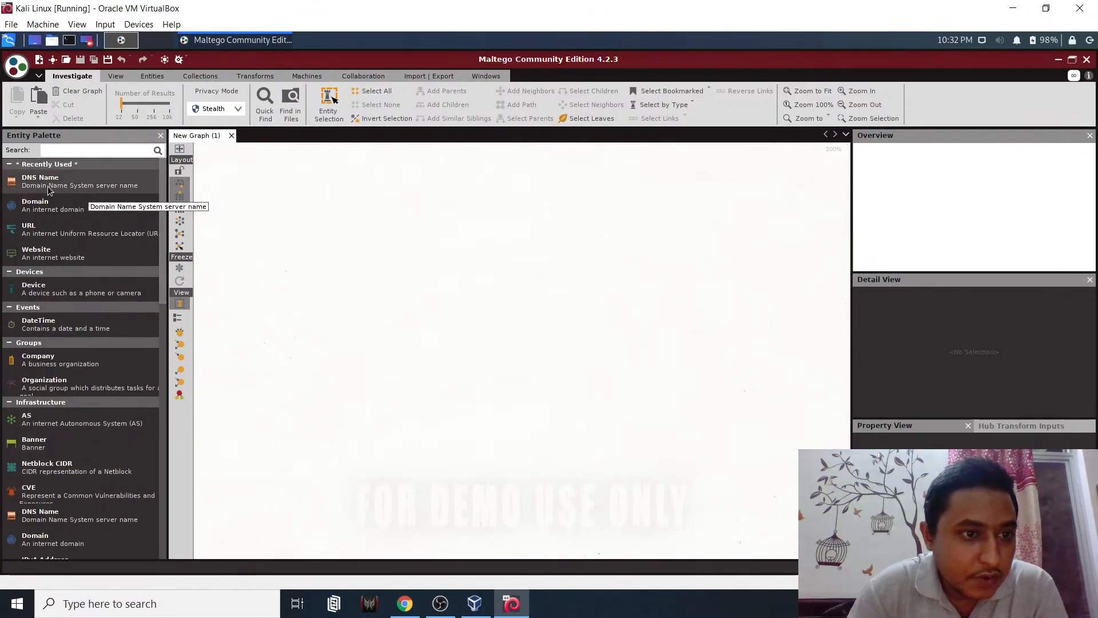
- Place a DNS Name entity named infogiants.com on the empty graph
left_click_drag(63, 188, 177, 212)
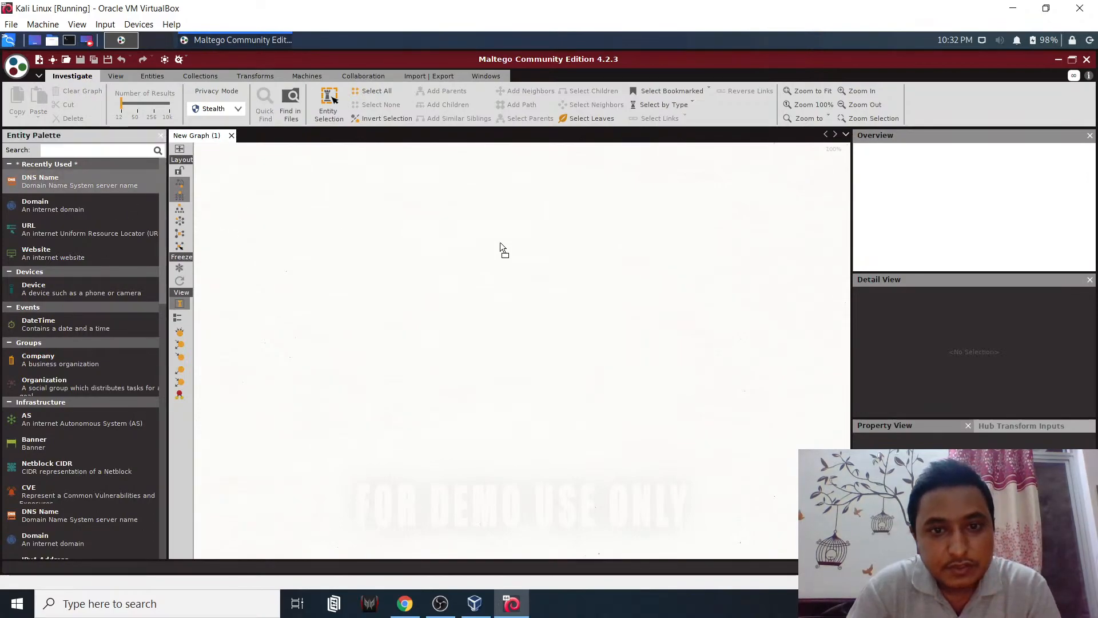
left_click_drag(501, 244, 499, 244)
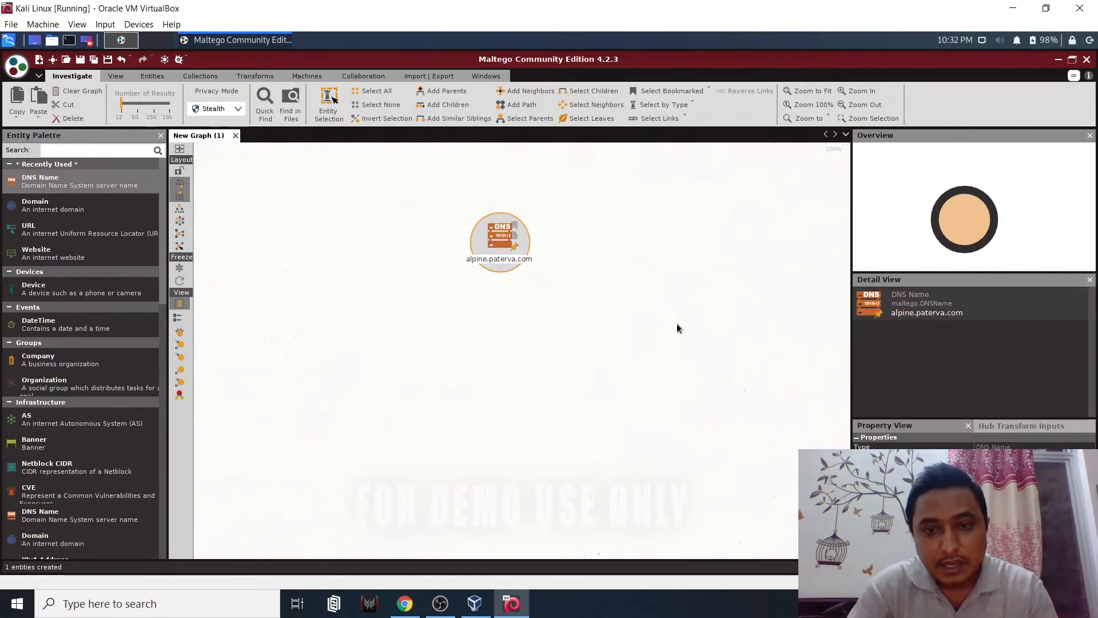
left_click(1023, 456)
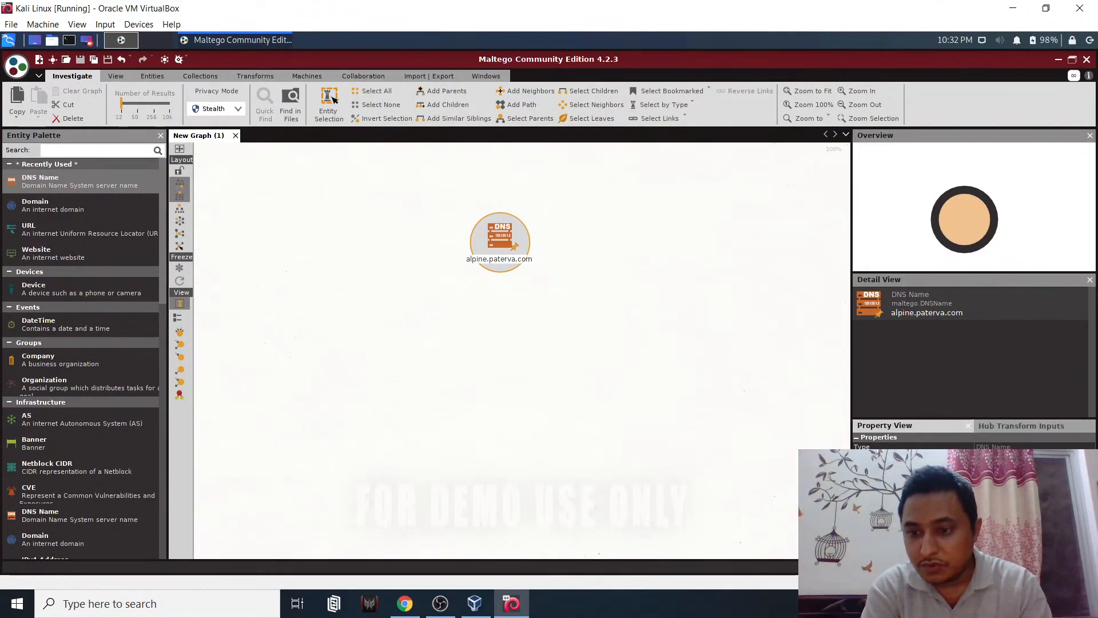
key("Return")
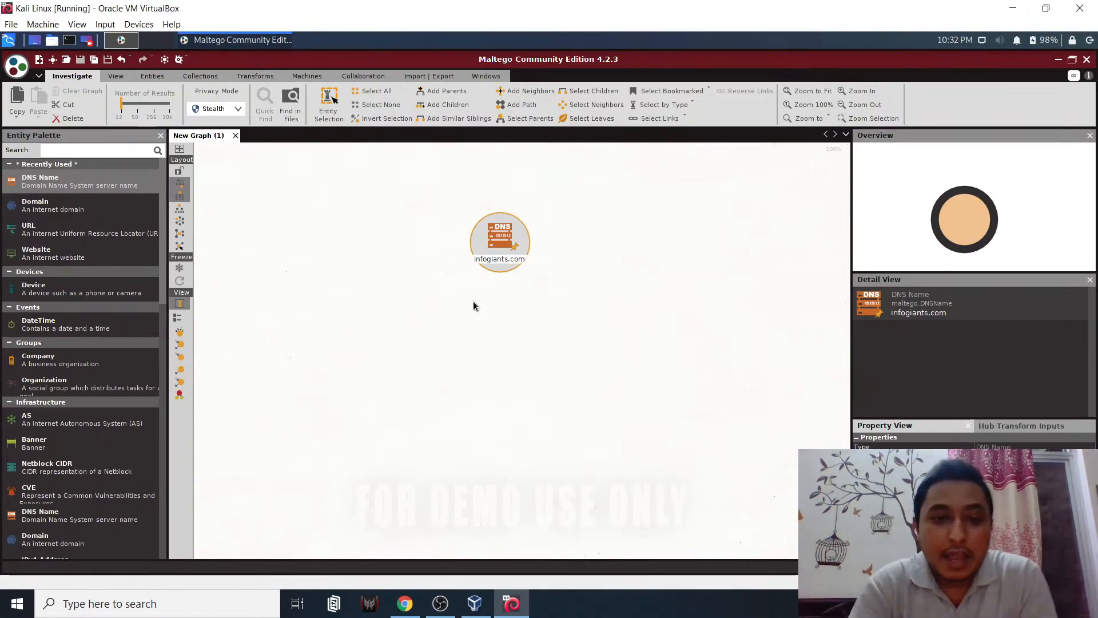
left_click(430, 309)
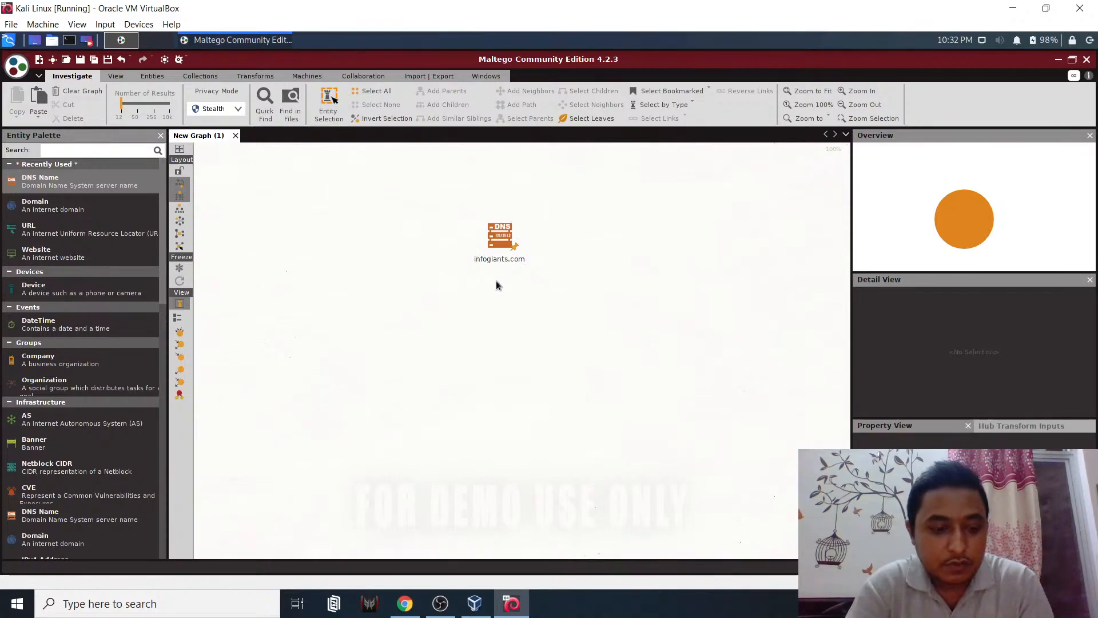
- Move the infogiants.com node higher on the canvas, toggling to list view and back
left_click_drag(501, 258, 502, 286)
left_click(180, 209)
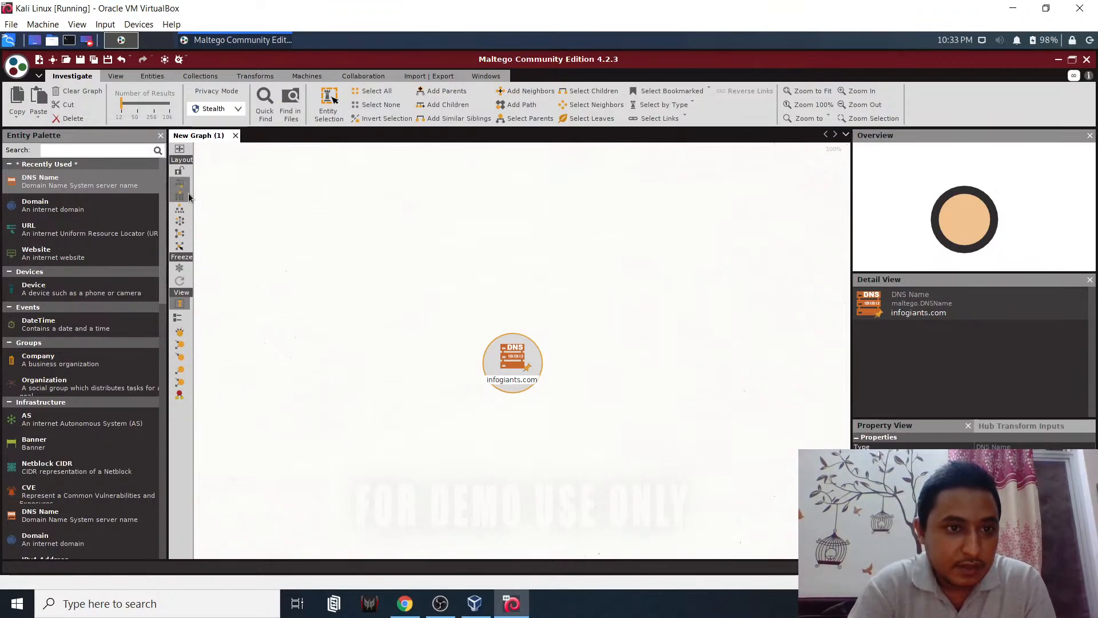
left_click(255, 286)
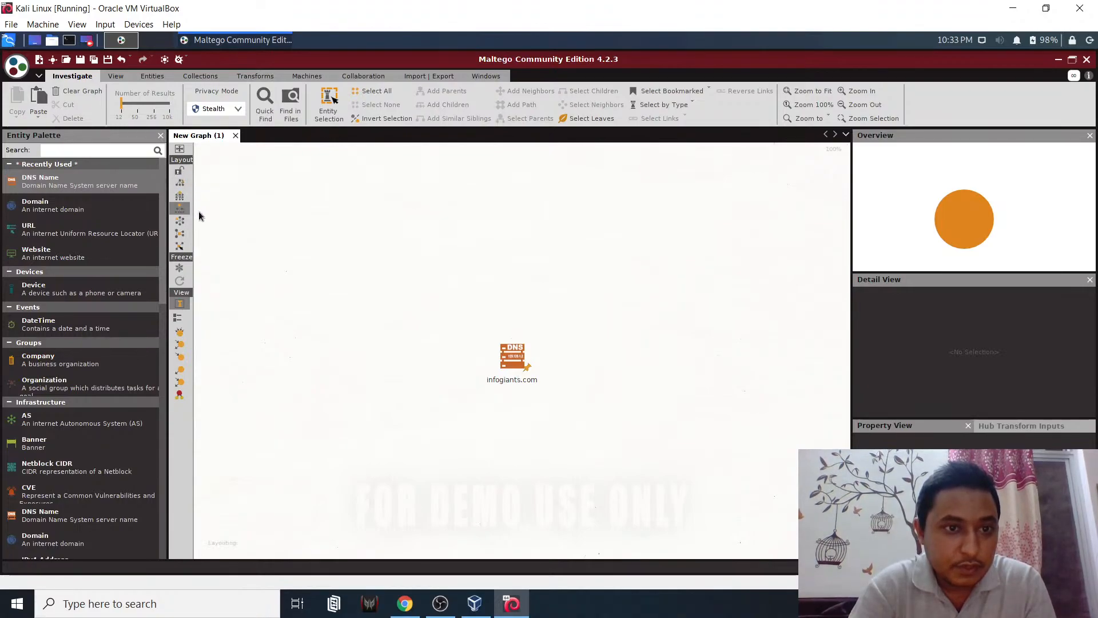
left_click_drag(515, 364, 505, 313)
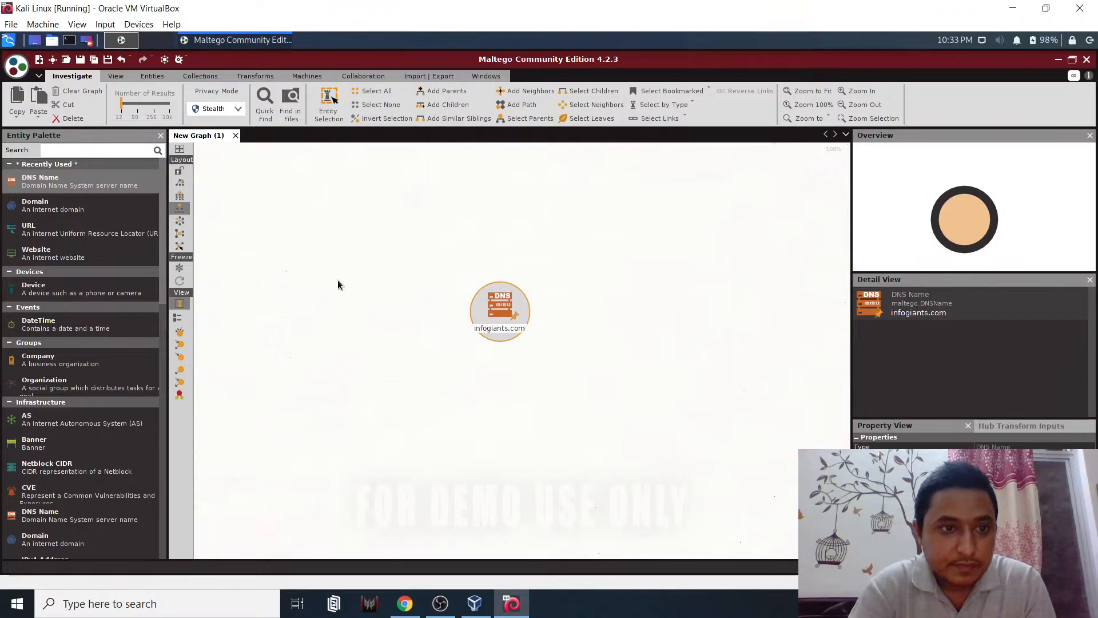
left_click(403, 296)
left_click(178, 318)
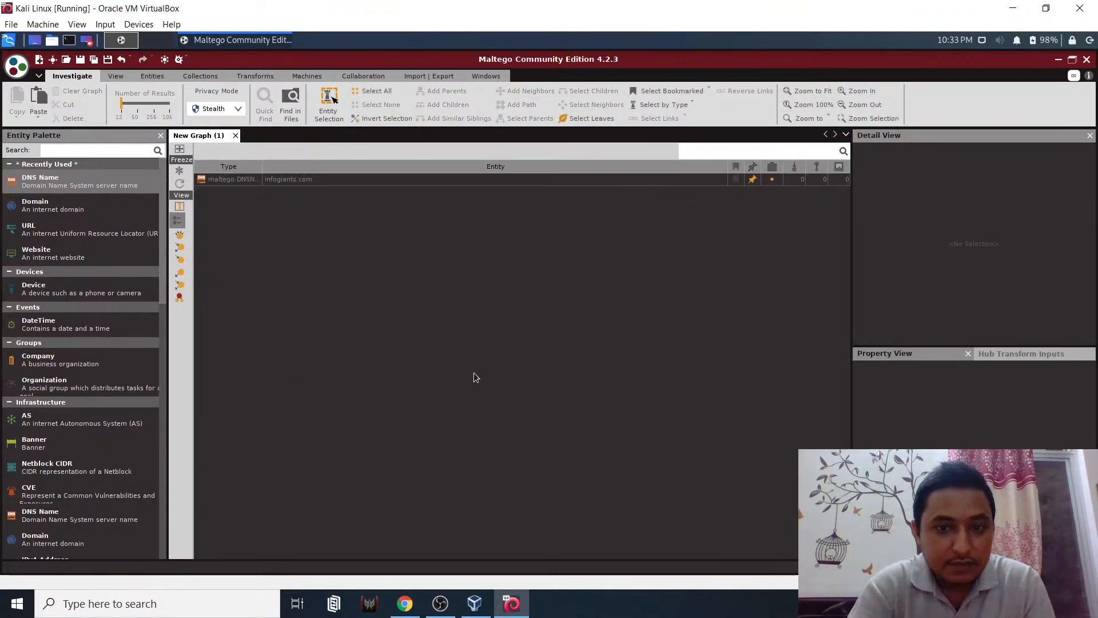
left_click(179, 206)
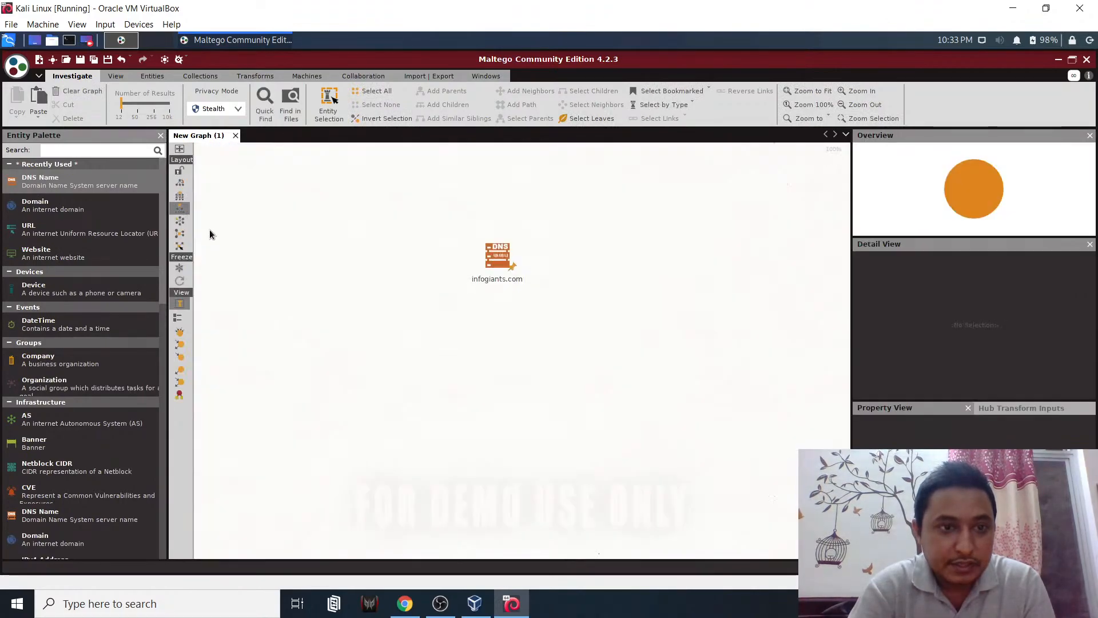
left_click(498, 263)
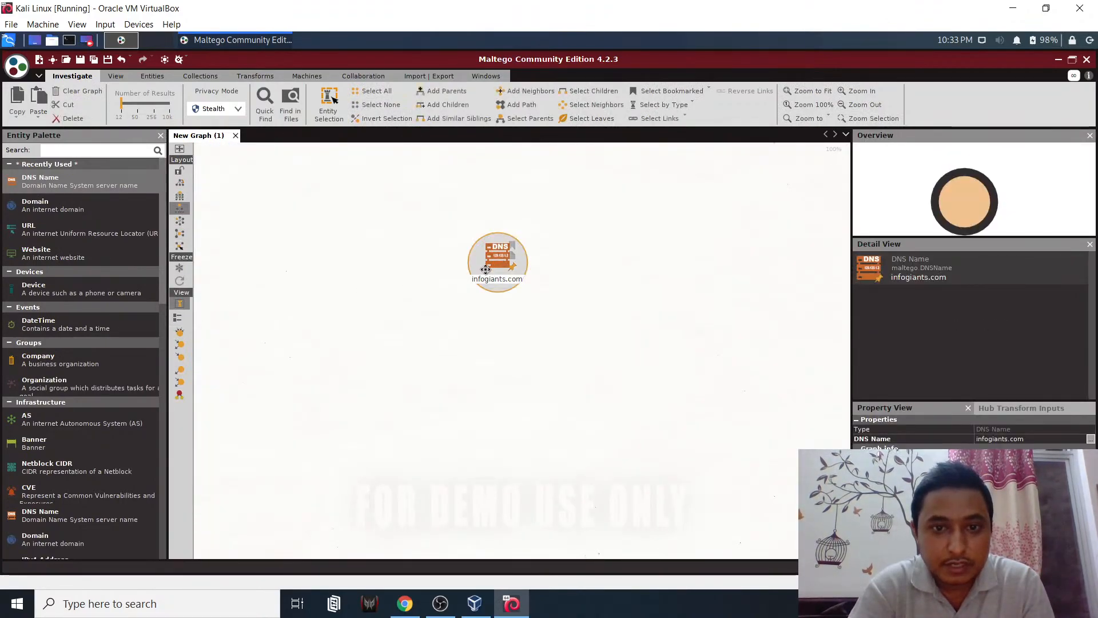
left_click_drag(498, 264, 500, 267)
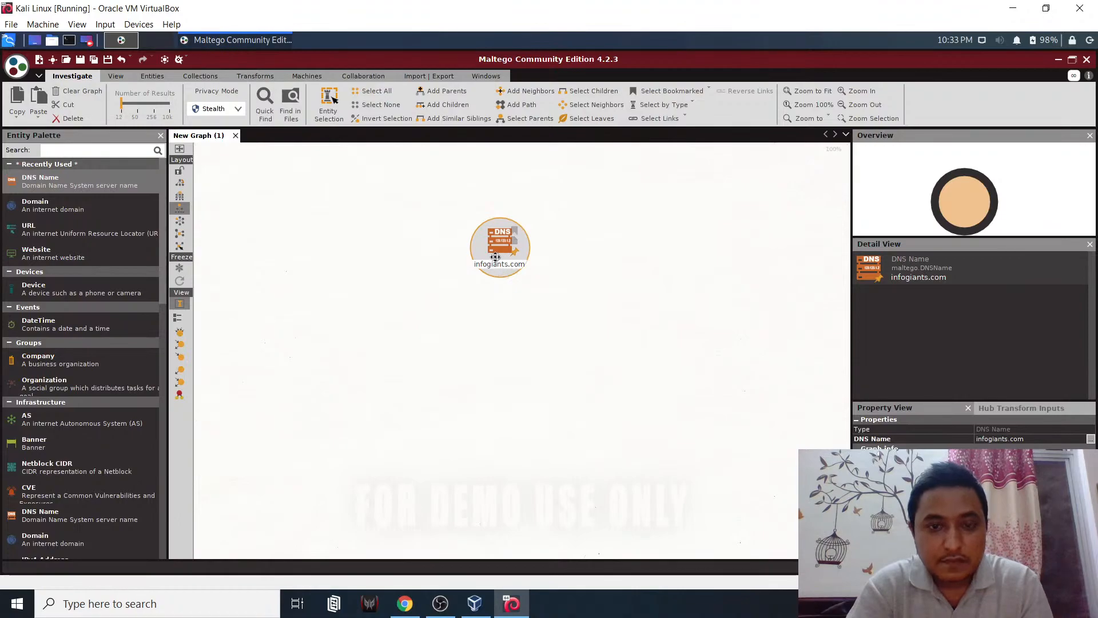
- Run All Transforms on infogiants.com to add its IP 139.59.14.80, website and domain entities
right_click(495, 247)
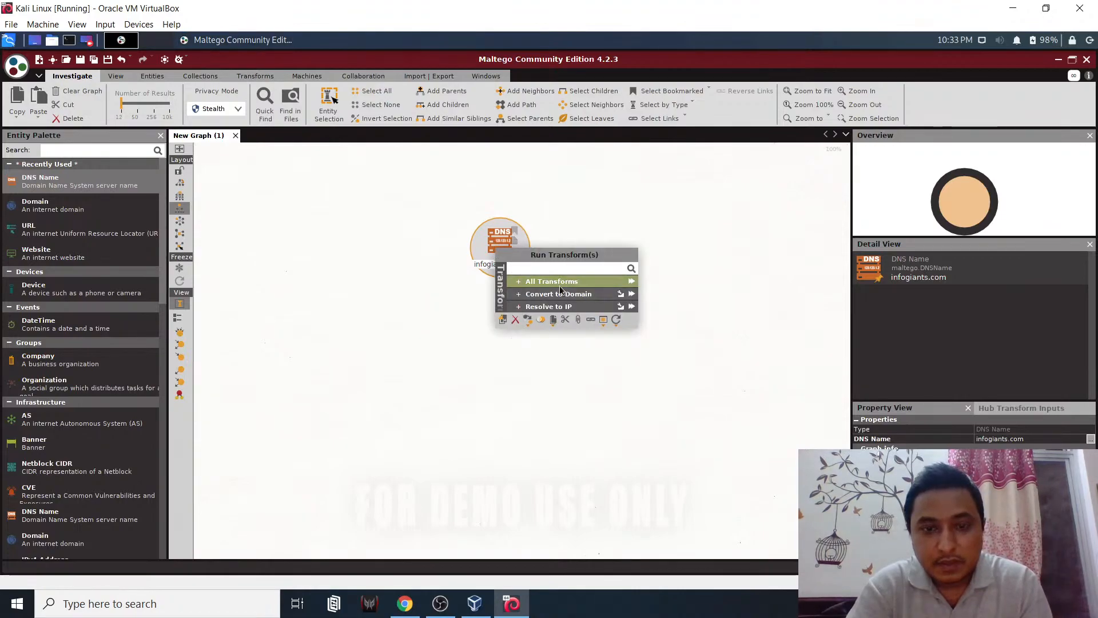
left_click(519, 299)
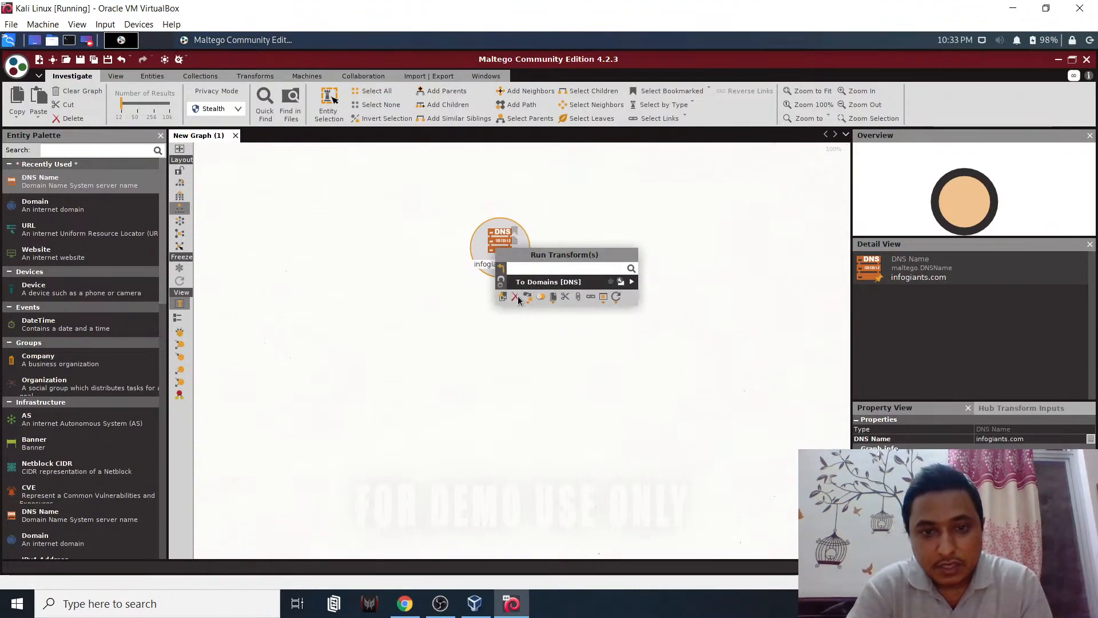
left_click(502, 267)
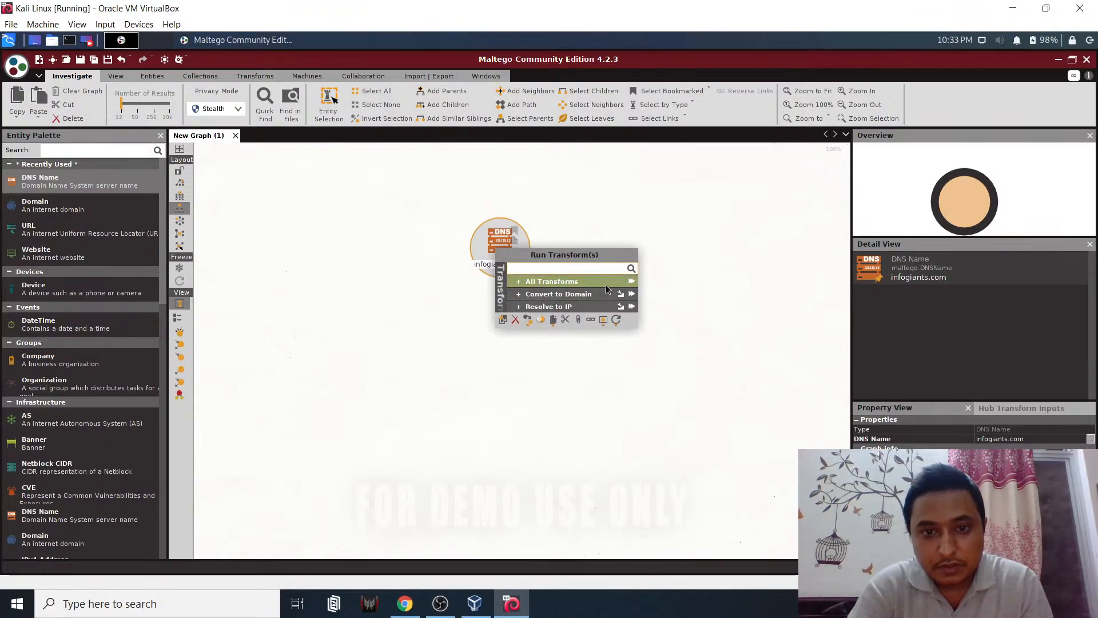
left_click(631, 284)
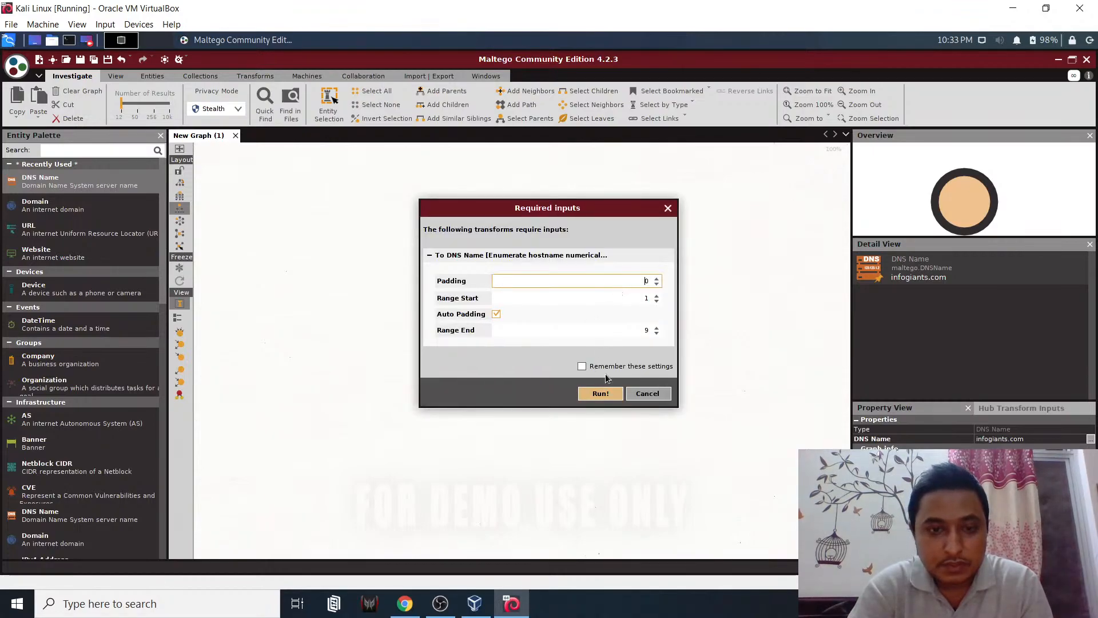
left_click(601, 392)
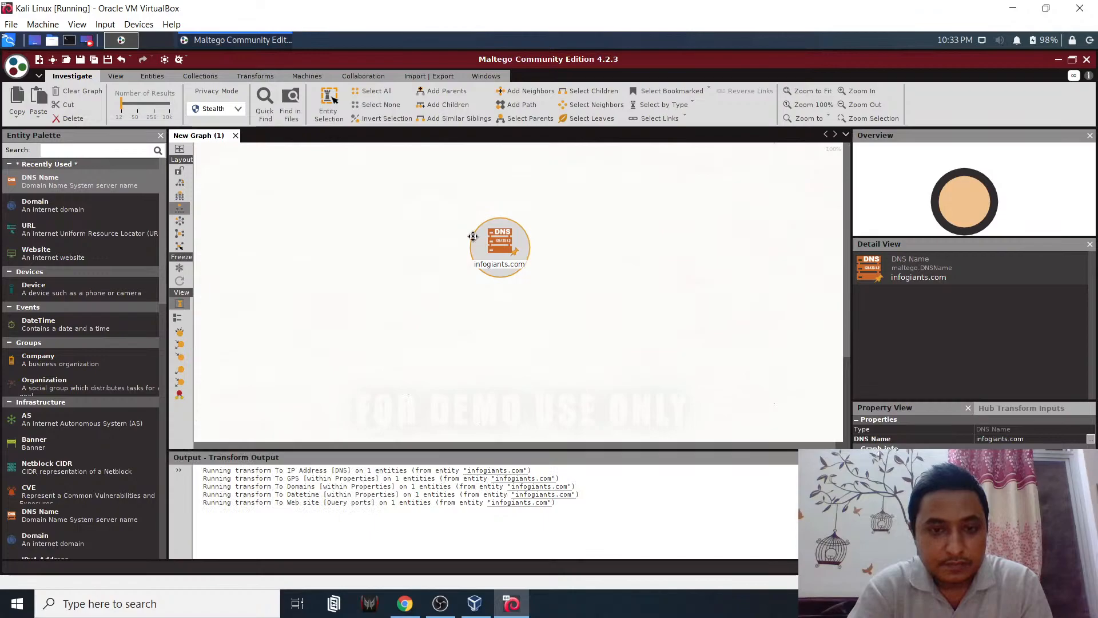
left_click(514, 285)
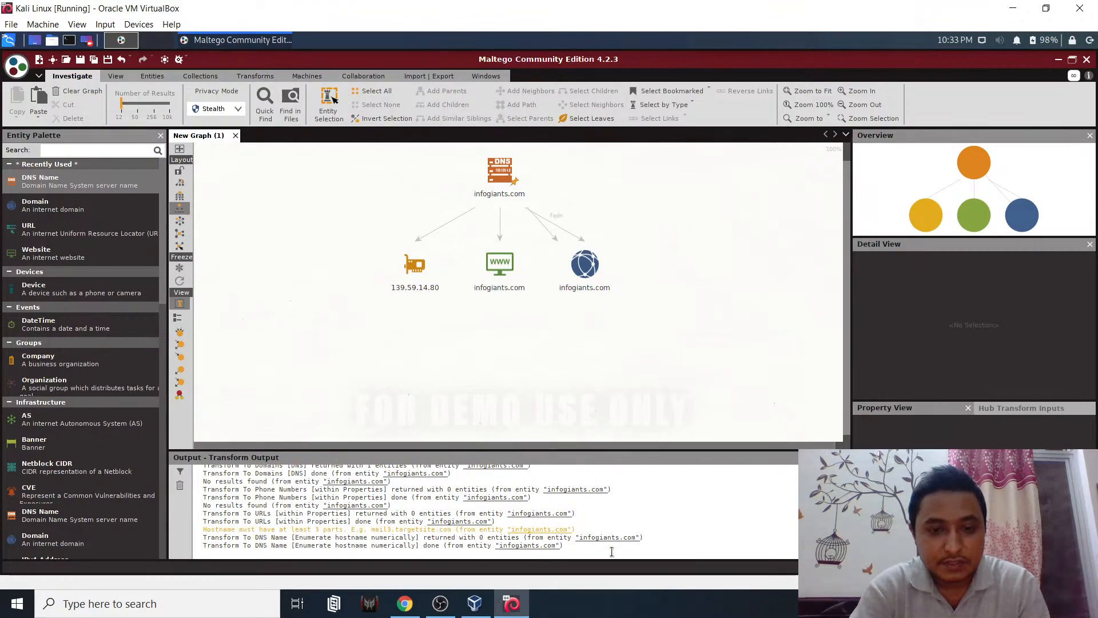
- Clear the transform output messages and close the output panel
right_click(688, 530)
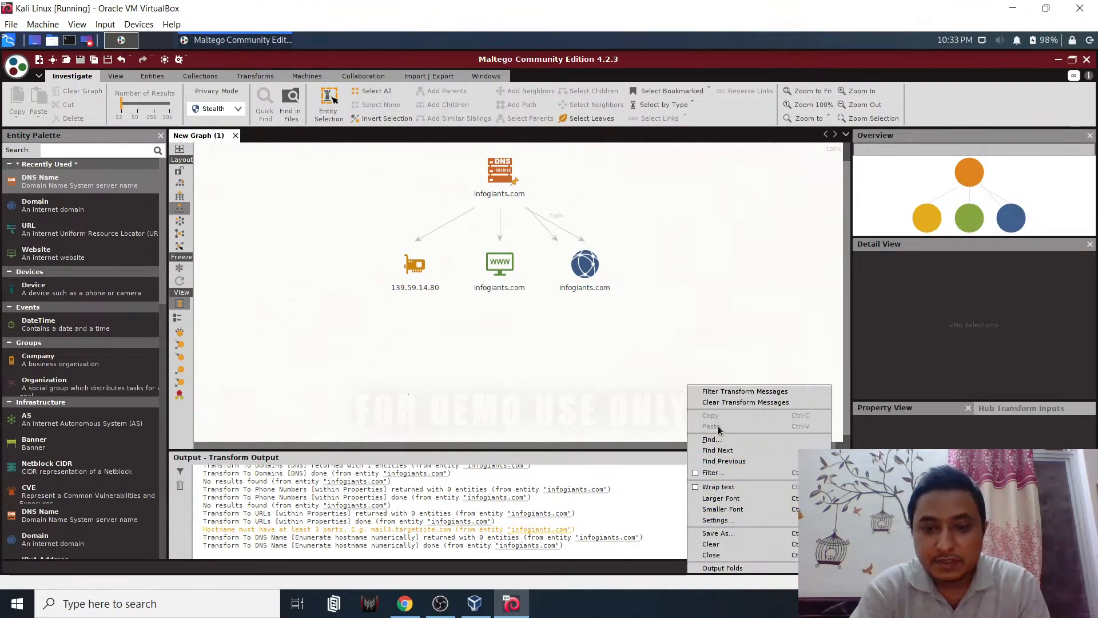
left_click(743, 401)
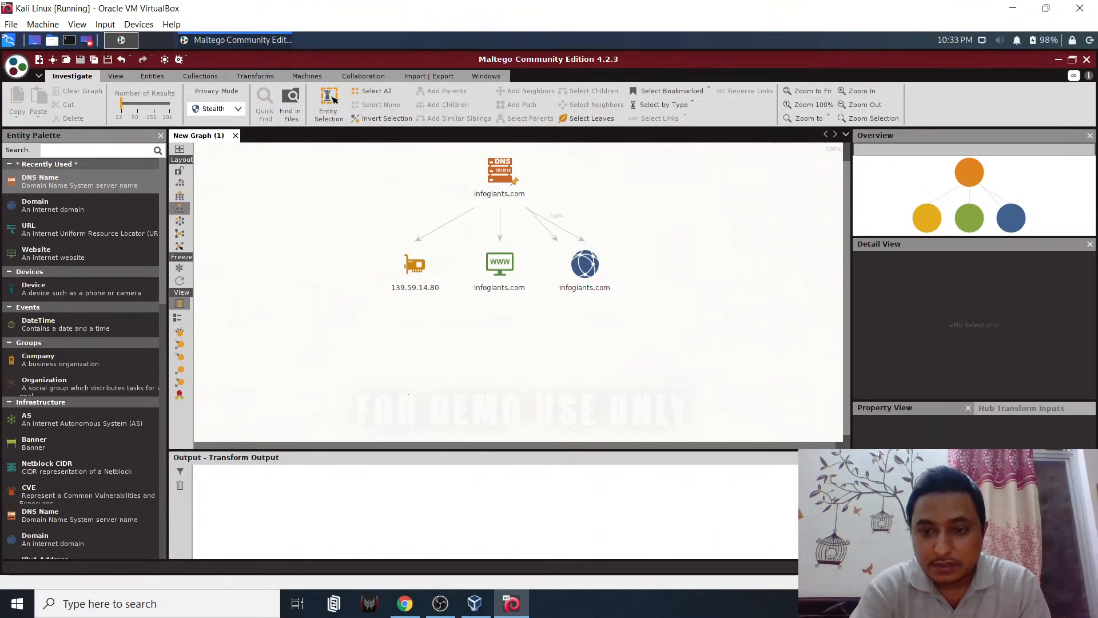
left_click(845, 457)
- Inspect the infogiants.com DNS, website and domain entities and the 139.59.14.80 IP entity
left_click(505, 367)
key("ctrl+a")
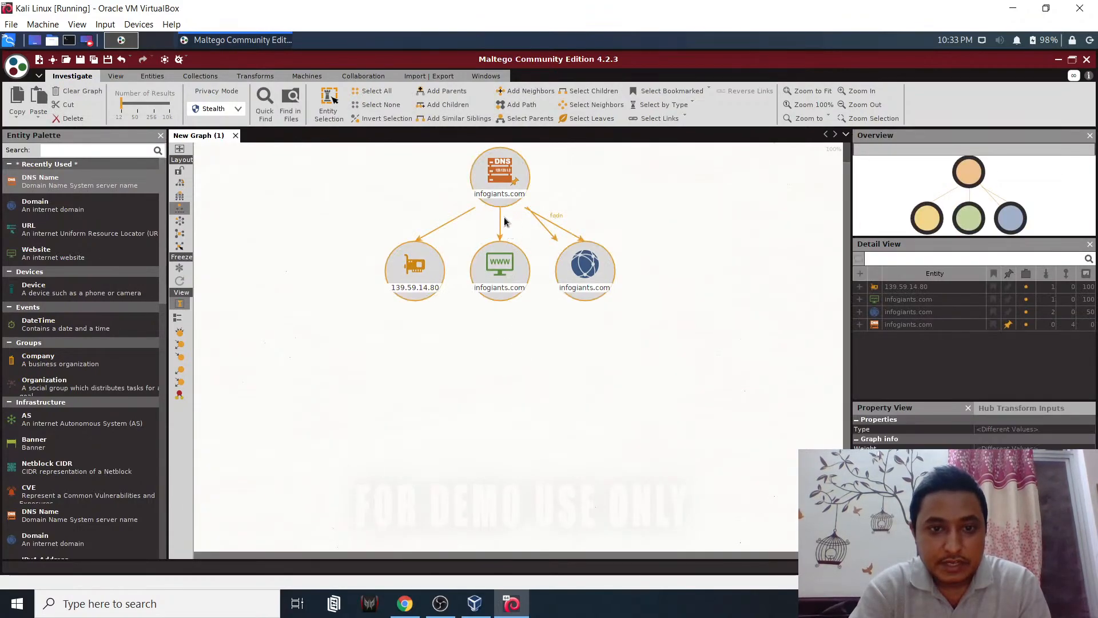
left_click(504, 224)
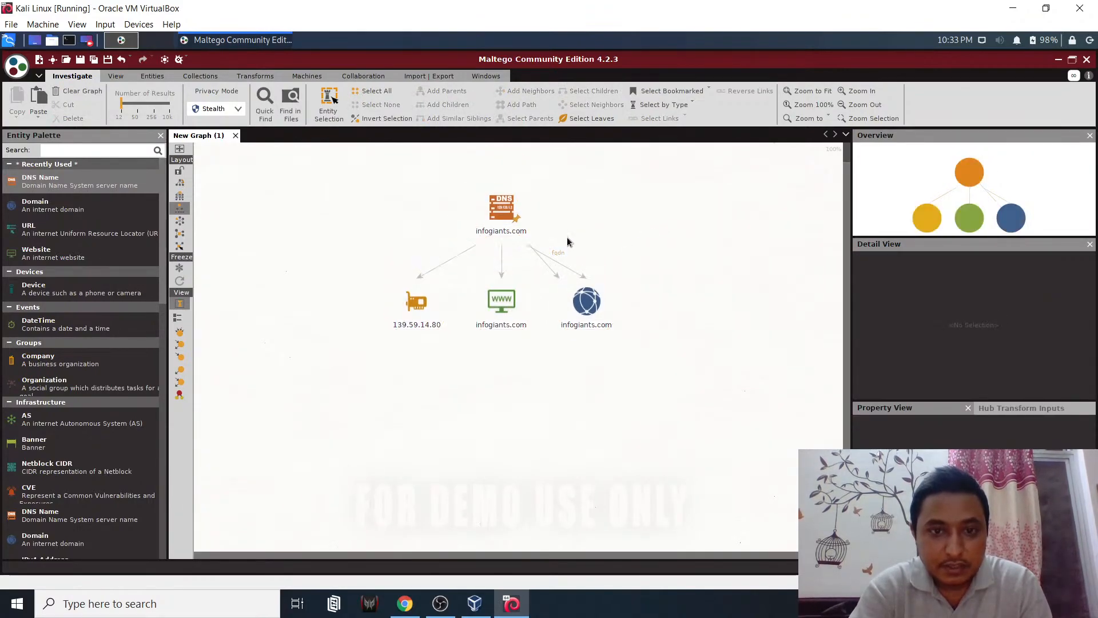
left_click(508, 225)
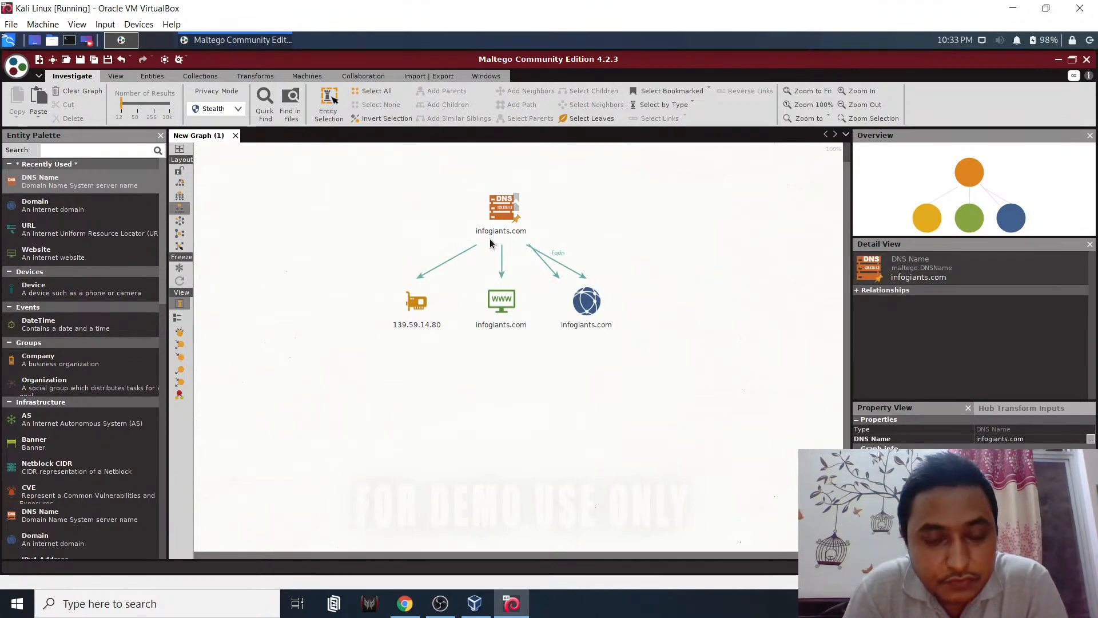
left_click(513, 319)
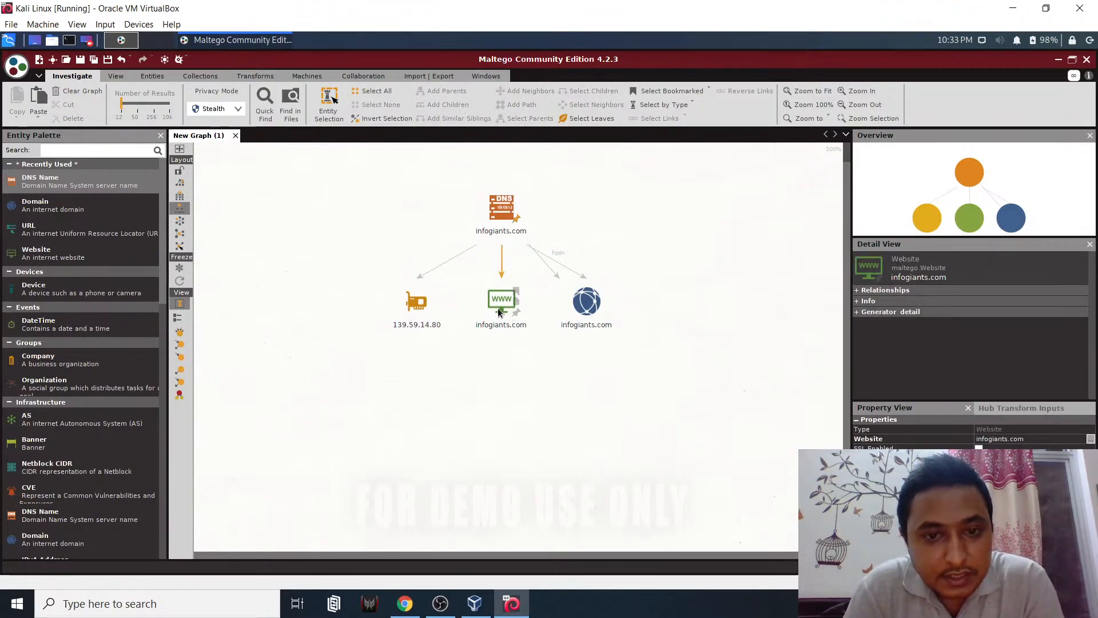
left_click(560, 330)
left_click(416, 322)
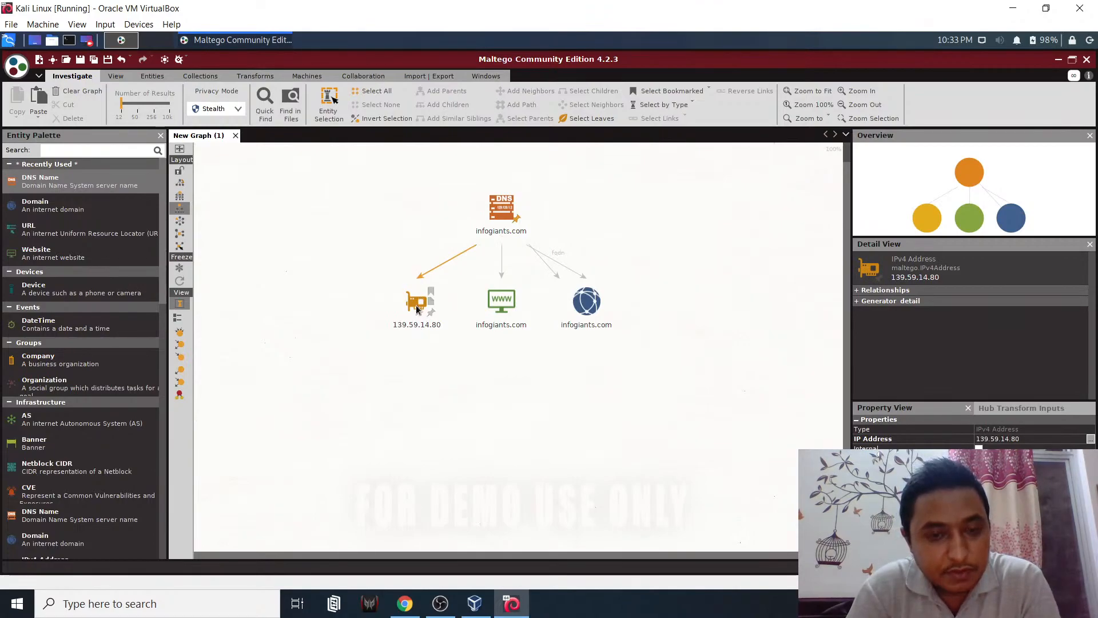
- Run All Transforms on 139.59.14.80, adding location, VPN and abuse e-mail entities beneath it
right_click(416, 309)
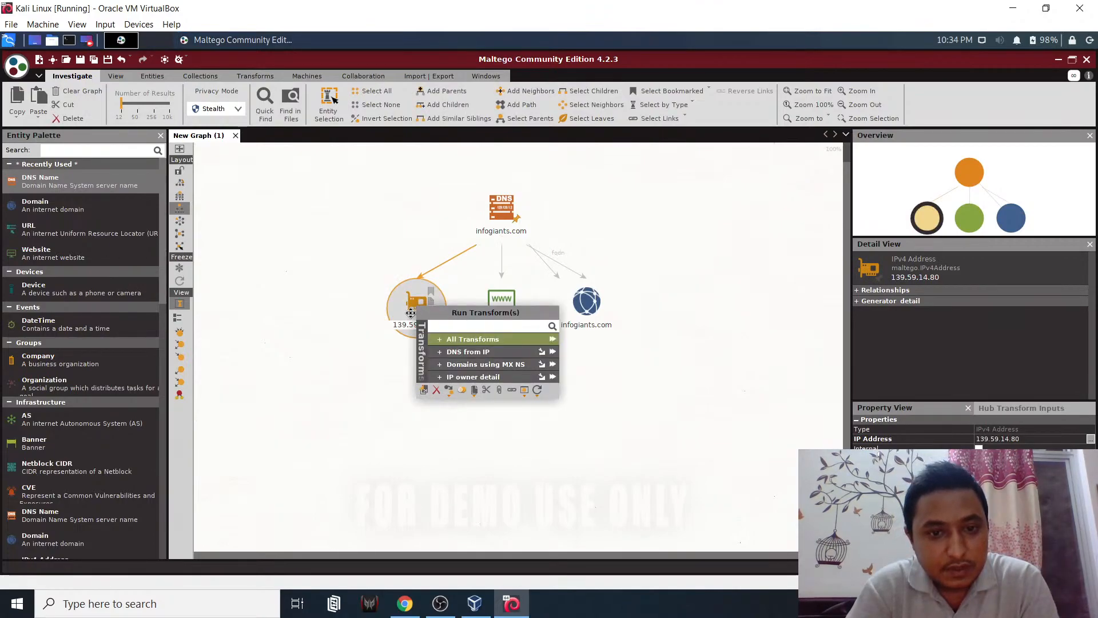
left_click(412, 307)
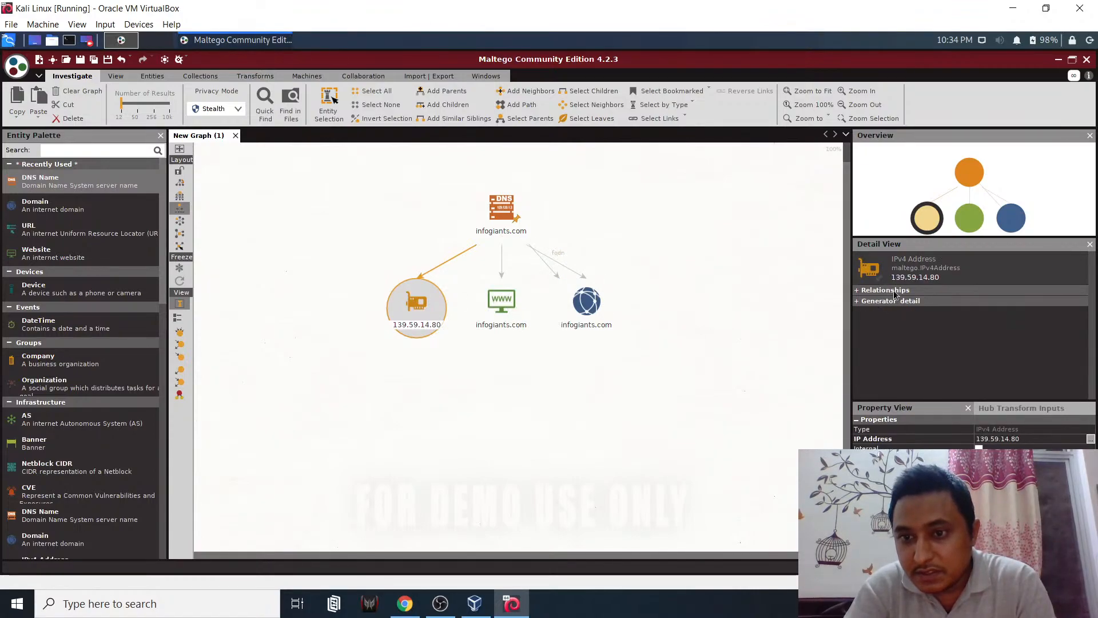
right_click(421, 304)
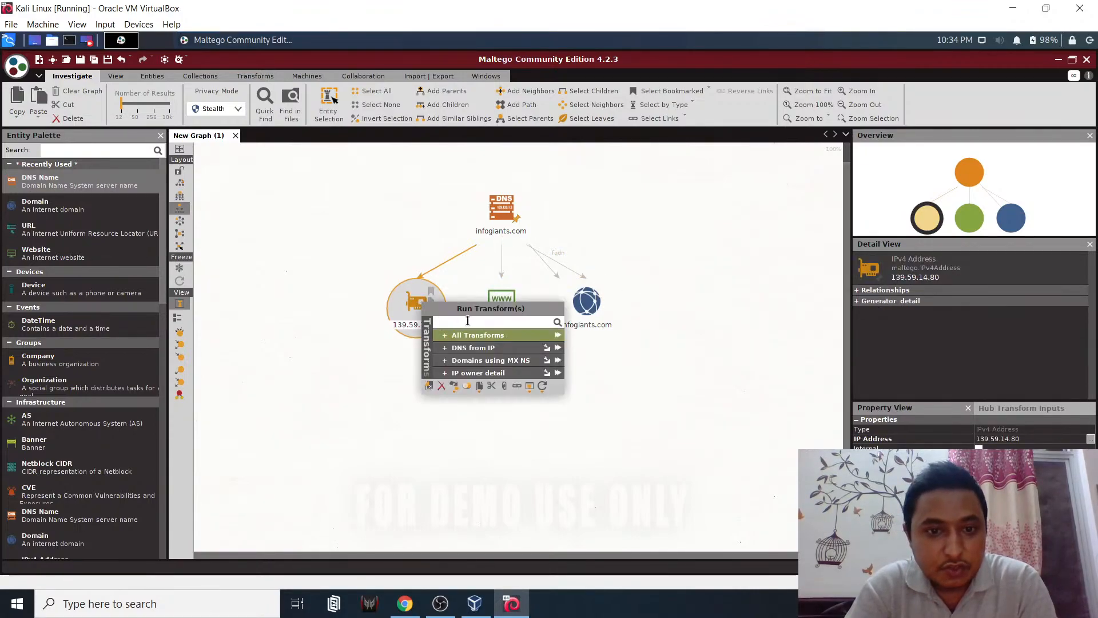
left_click(559, 336)
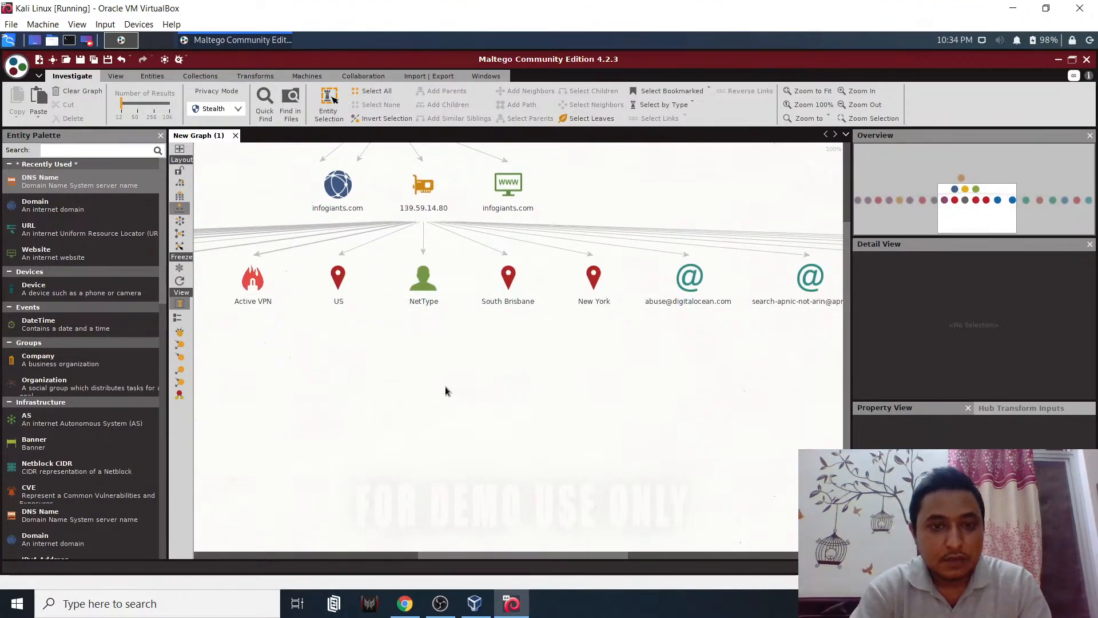
- Pan across the results, narrow the entity palette and widen the graph area
left_click_drag(536, 554, 502, 557)
scroll(469, 496, "up", 4)
scroll(461, 492, "down", 5)
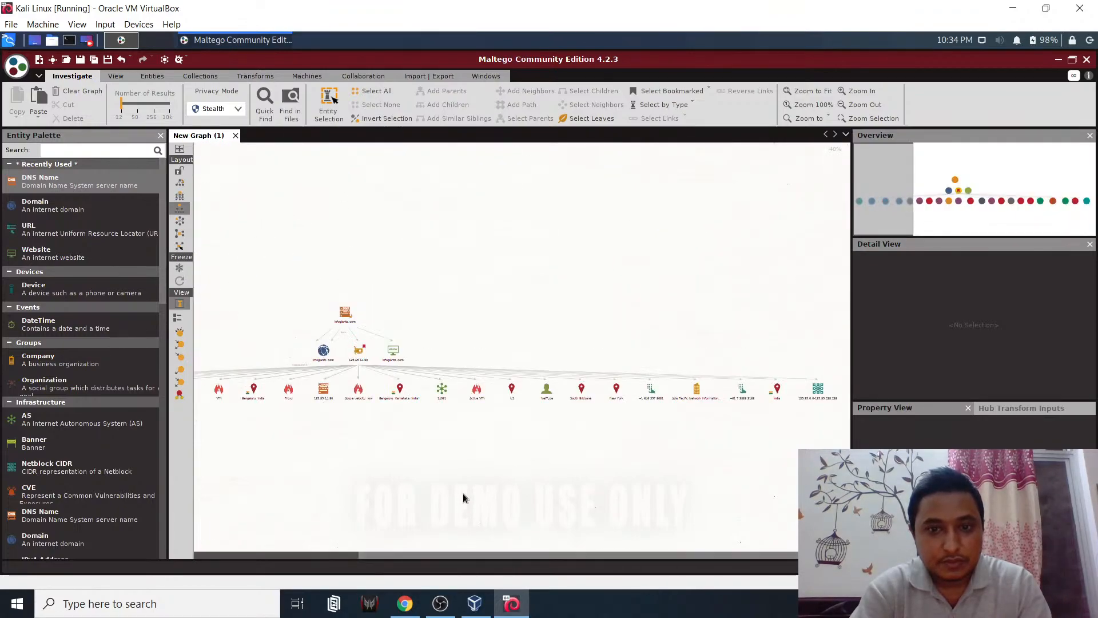
scroll(462, 493, "up", 2)
left_click_drag(485, 552, 185, 554)
left_click(728, 294)
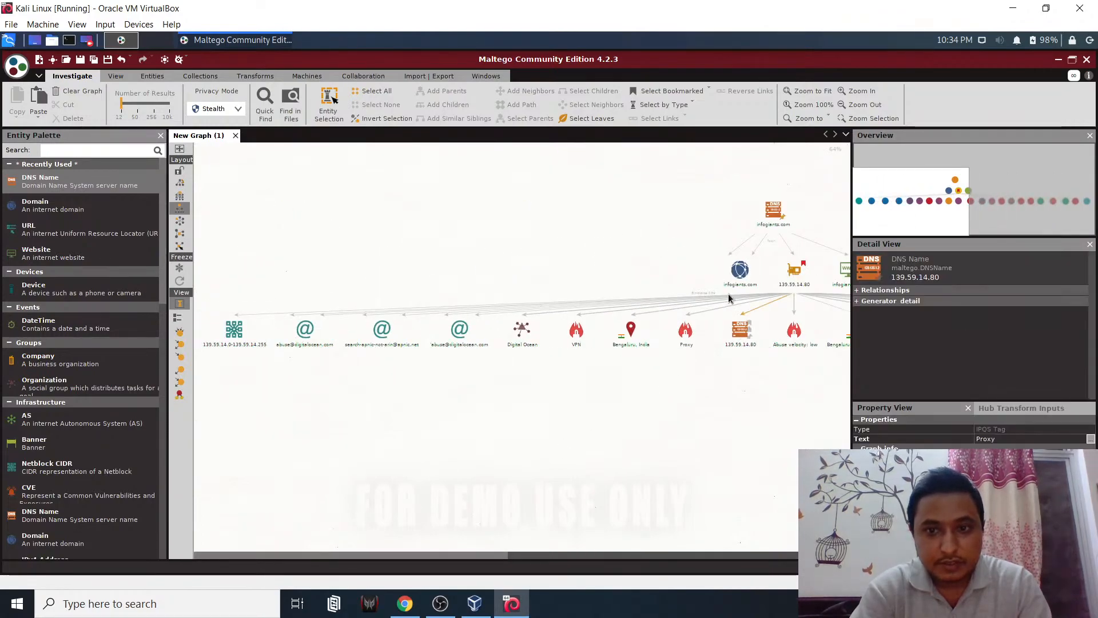
scroll(722, 309, "up", 2)
left_click(715, 323)
scroll(713, 323, "up", 2)
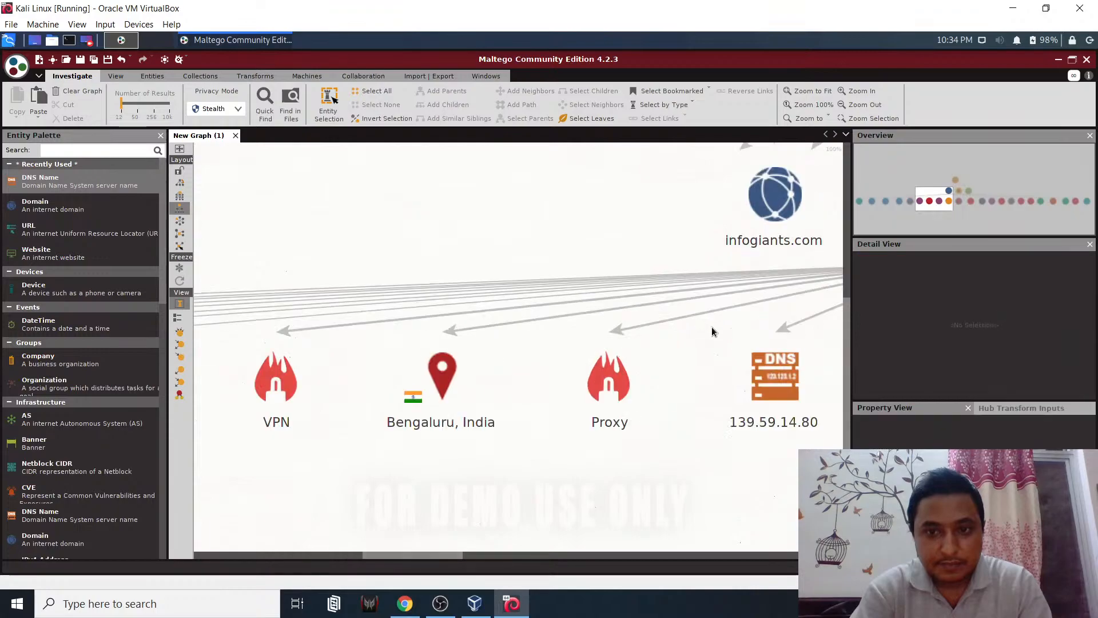
left_click_drag(471, 550, 510, 553)
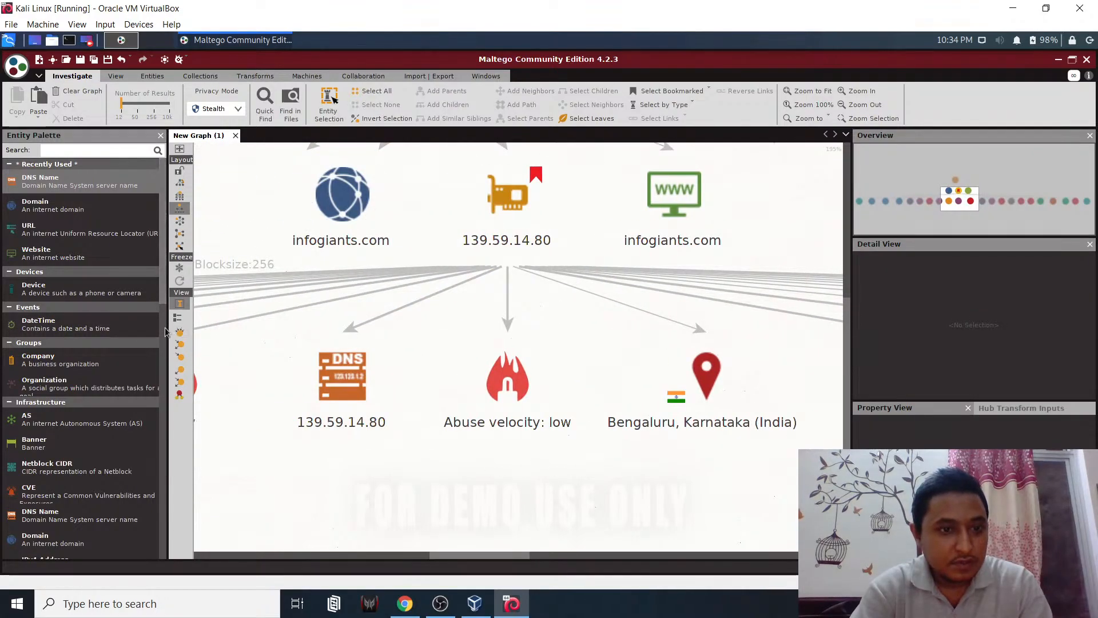
mouse_move(163, 327)
left_mouse_down()
mouse_move(86, 329)
mouse_move(159, 329)
left_mouse_up()
left_click_drag(874, 313, 967, 315)
- Inspect a transform link, the 139.59.14.0-139.59.14.255 netblock and the Digital Ocean transforms
left_click(494, 339)
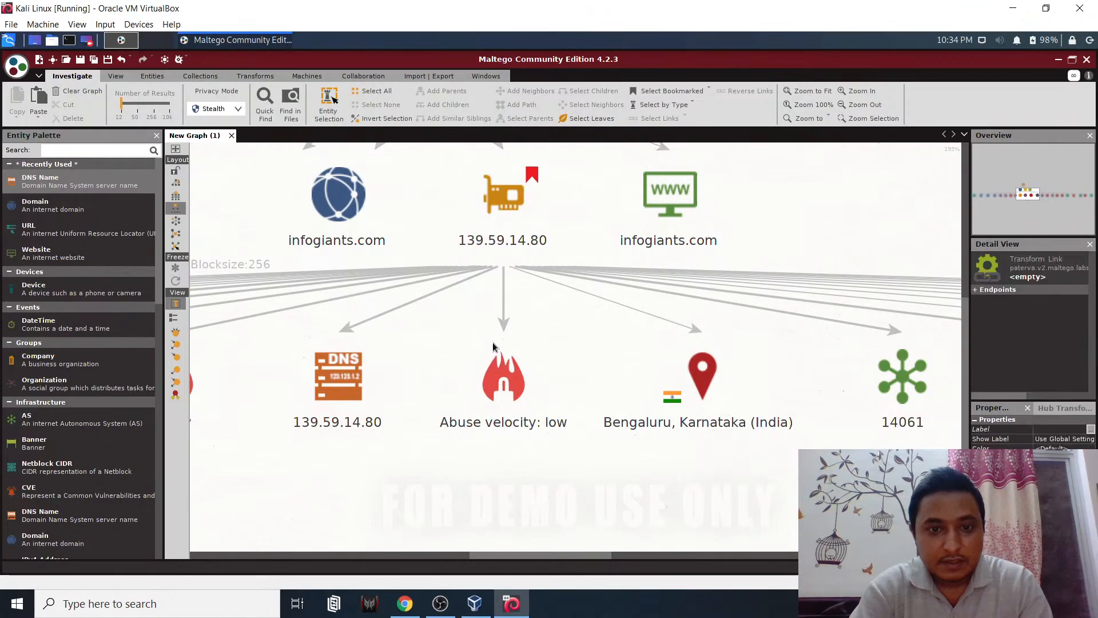
left_click_drag(537, 554, 237, 553)
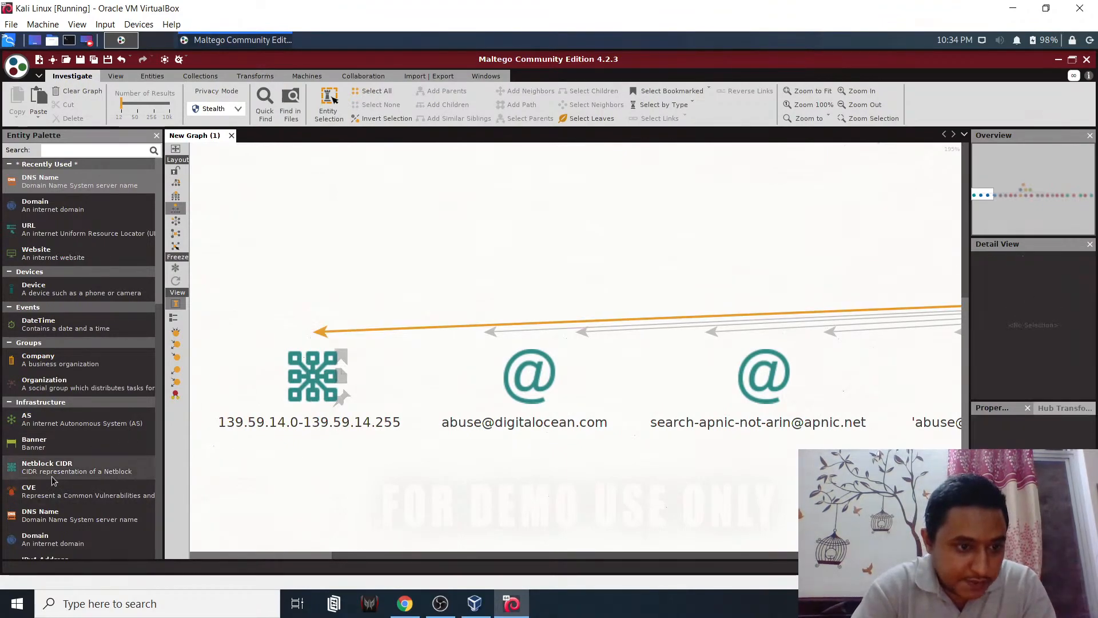
left_click(294, 414)
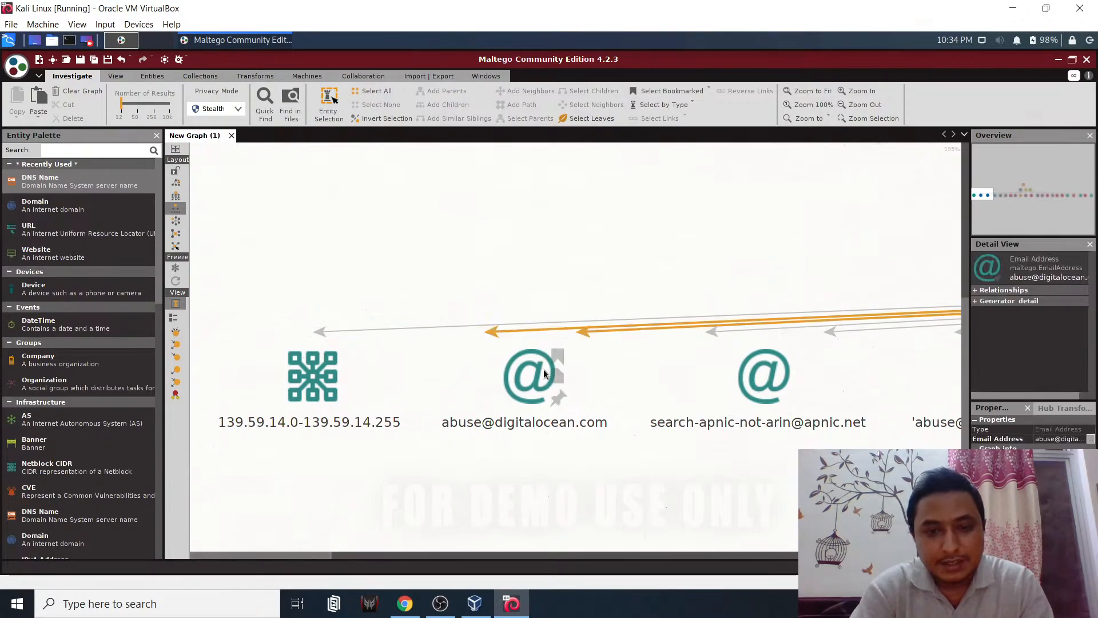
left_click_drag(314, 557, 451, 561)
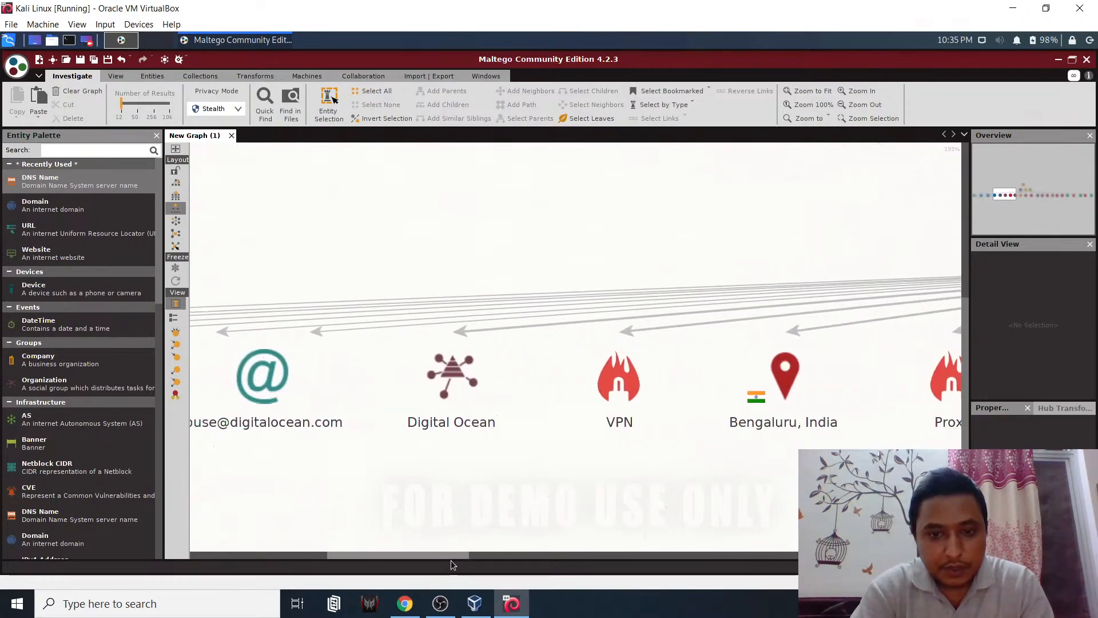
right_click(442, 372)
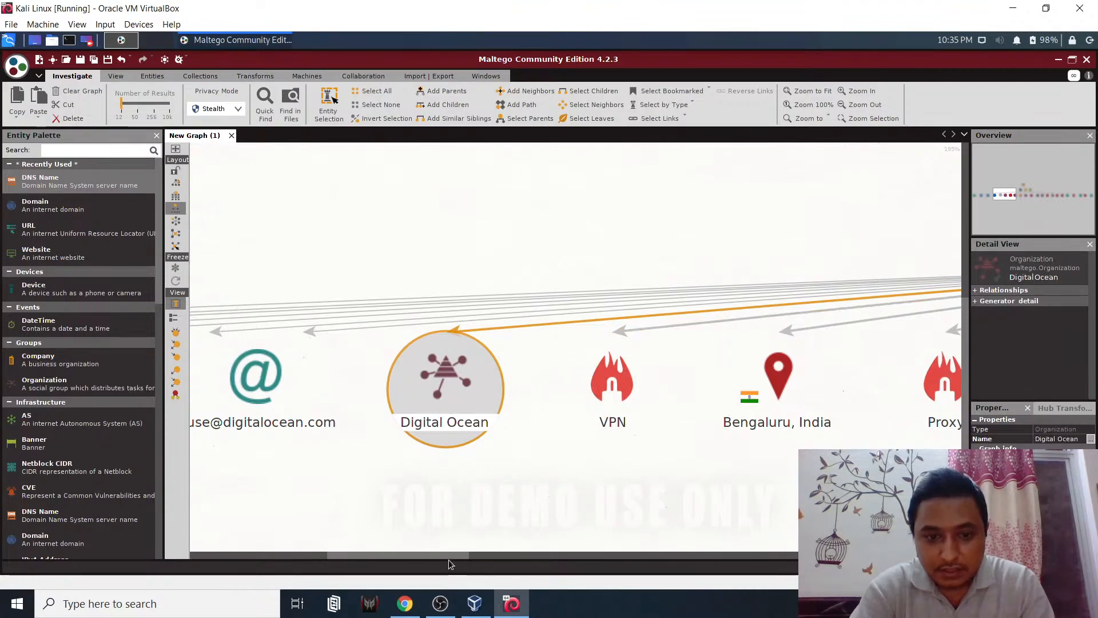
left_click_drag(448, 558, 503, 569)
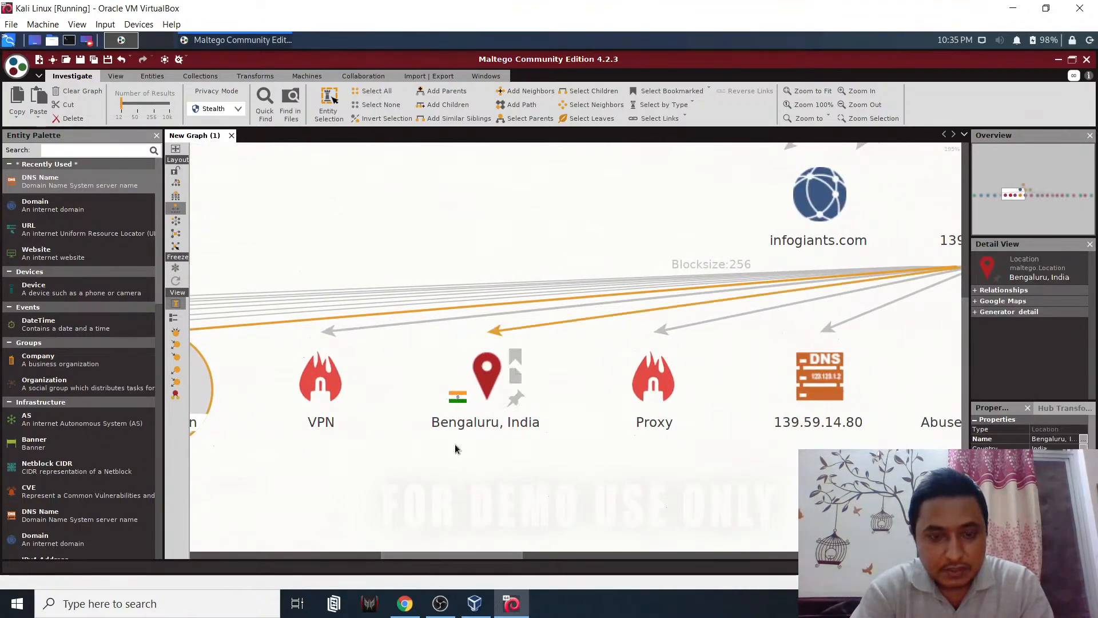
left_click_drag(485, 554, 389, 532)
scroll(461, 452, "down", 5)
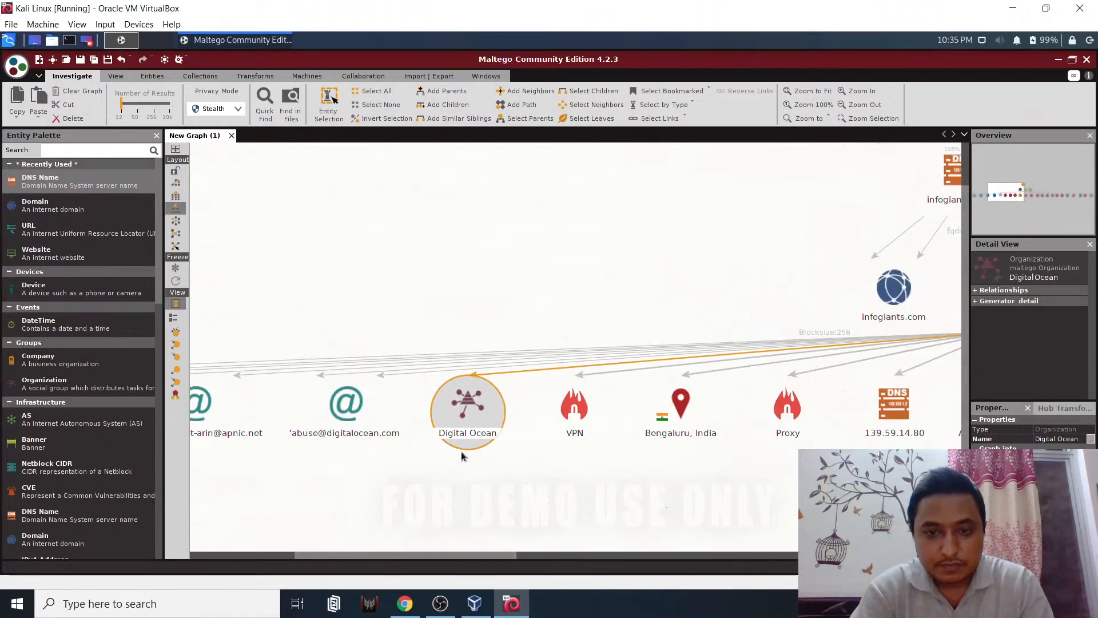
- Delete the 139.59.14.80 IP entity and select the row of its result entities
left_click(744, 381)
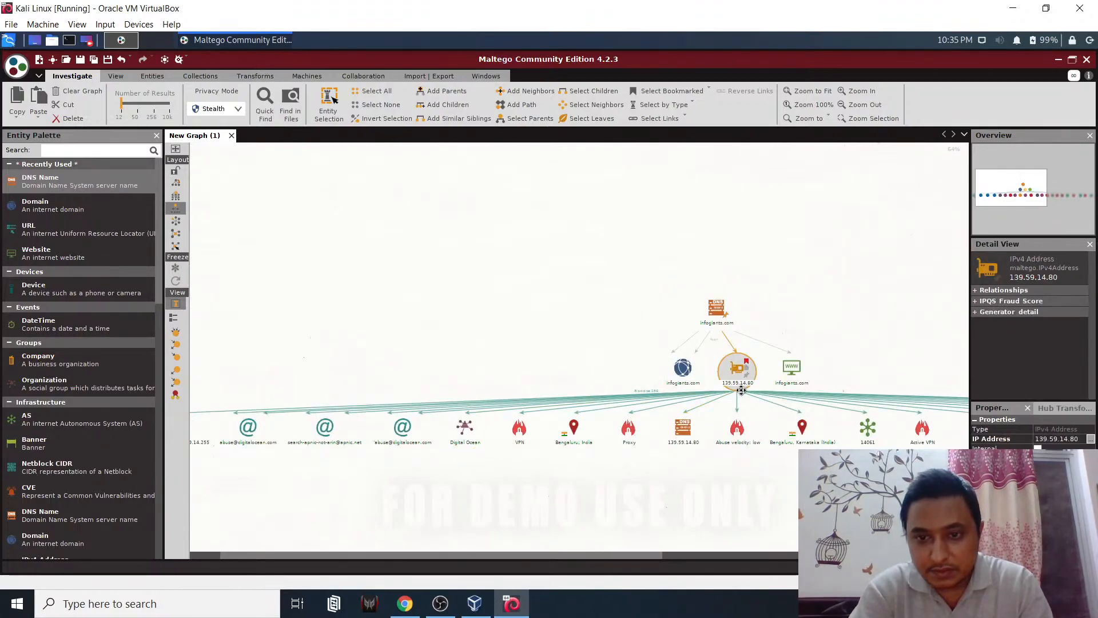
left_click(634, 421)
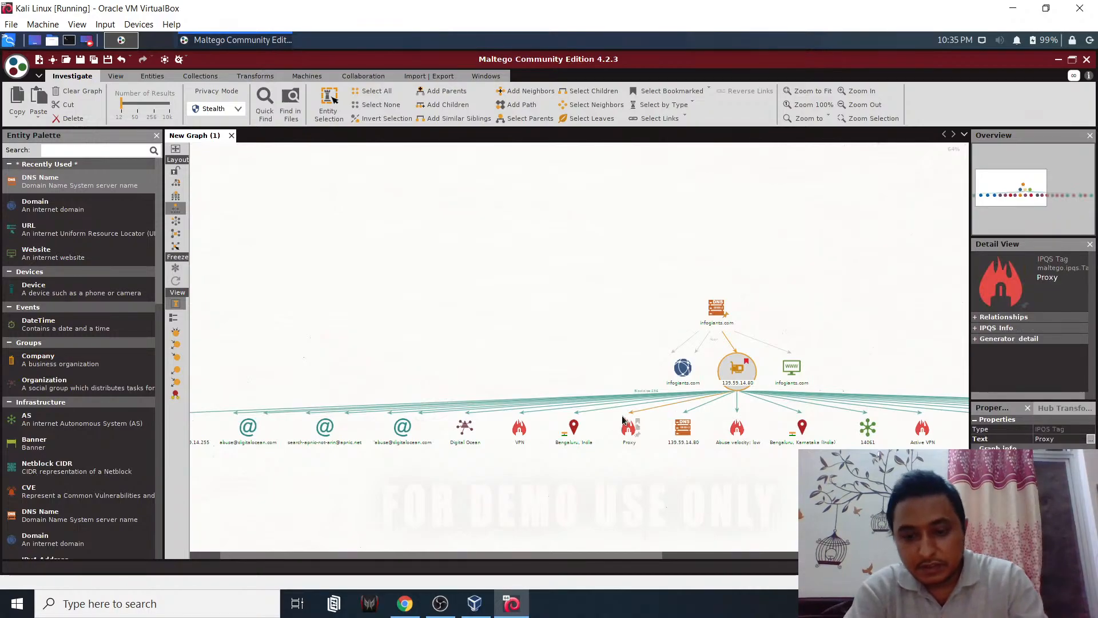
key("Delete")
left_click(527, 350)
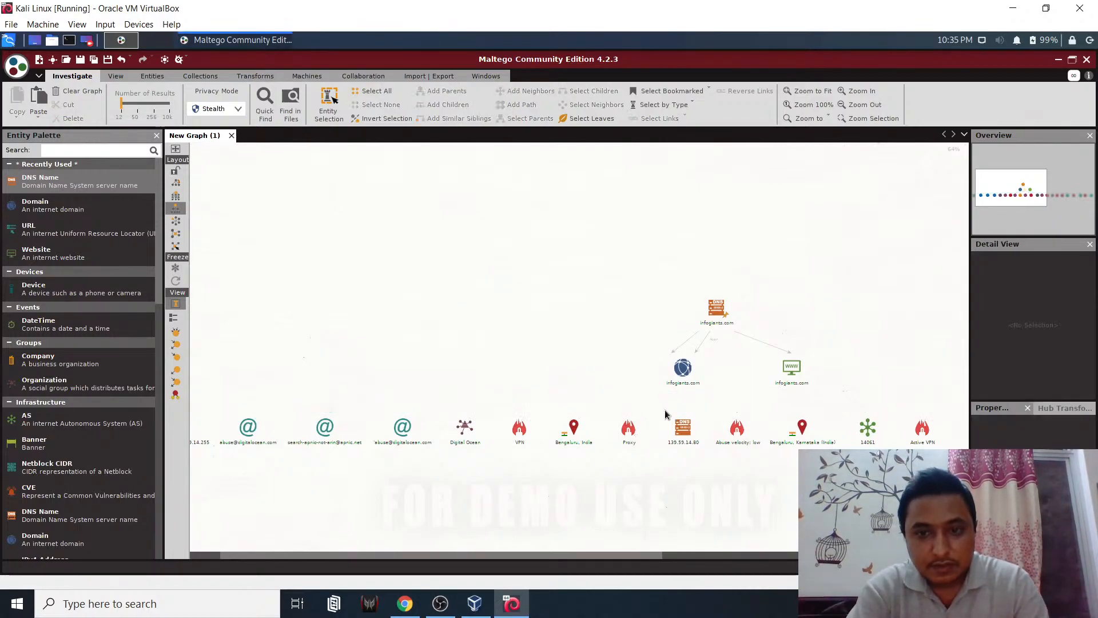
left_click_drag(961, 462, 229, 429)
- Delete the selected row of result entities
key("Delete")
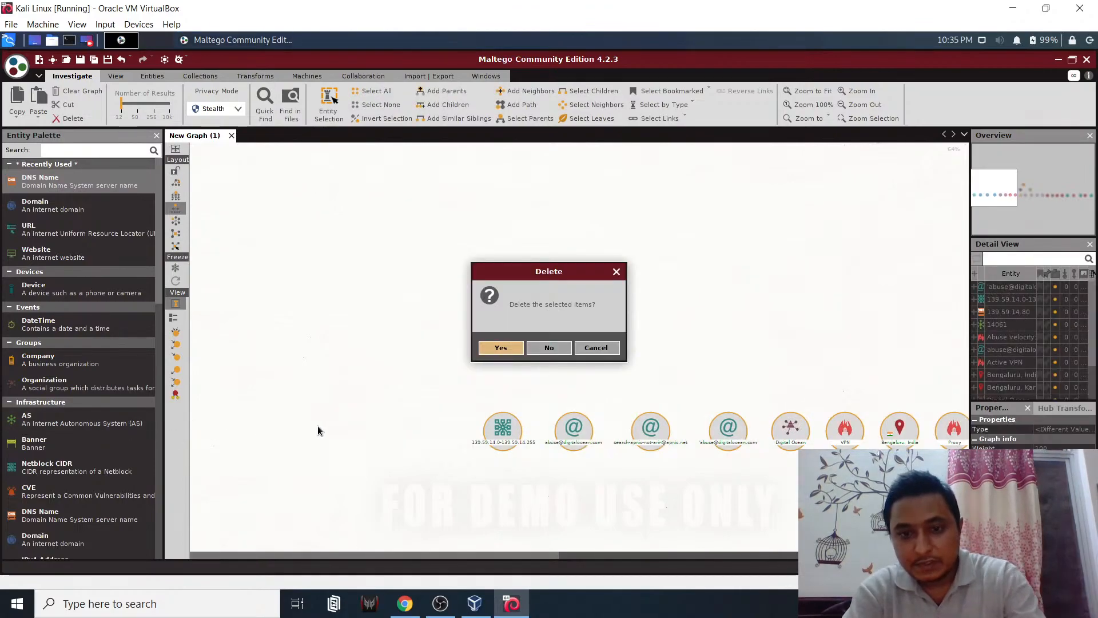
left_click(501, 348)
left_click_drag(399, 557, 674, 557)
- Delete the US, NetType and South Brisbane nodes, then select the infogiants.com domain
left_click_drag(793, 437, 958, 444)
key("Delete")
left_click(501, 347)
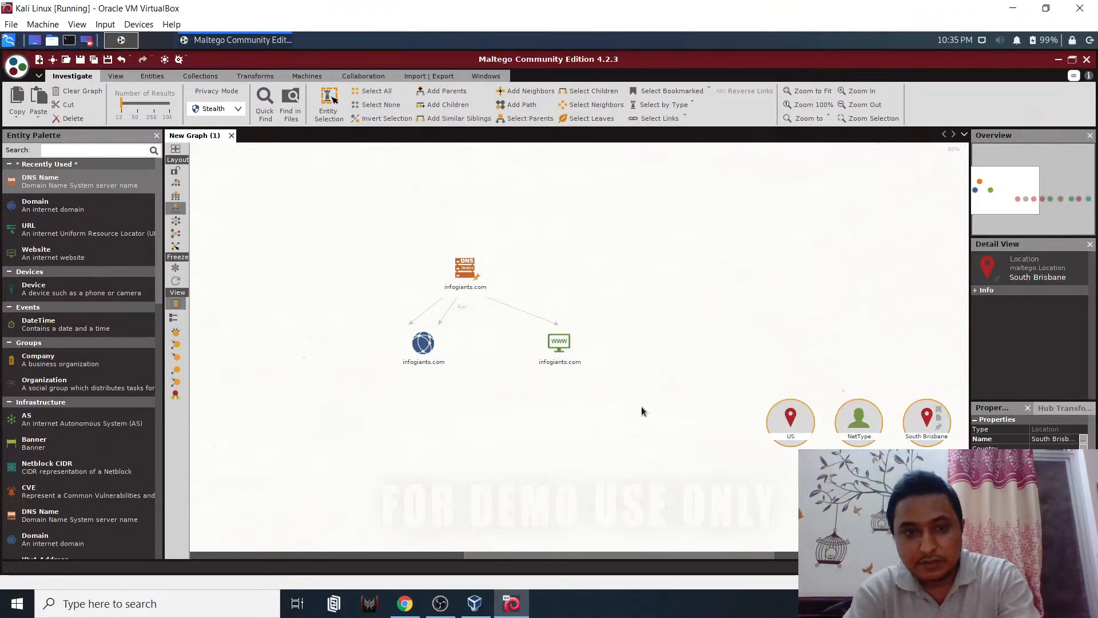
left_click(422, 314)
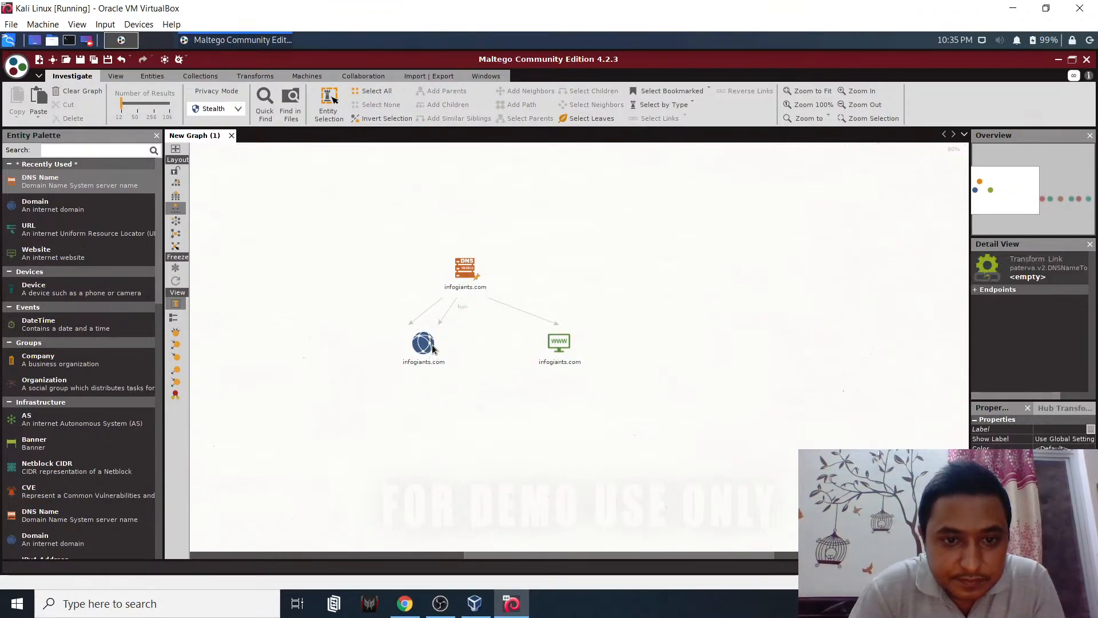
left_click(433, 346)
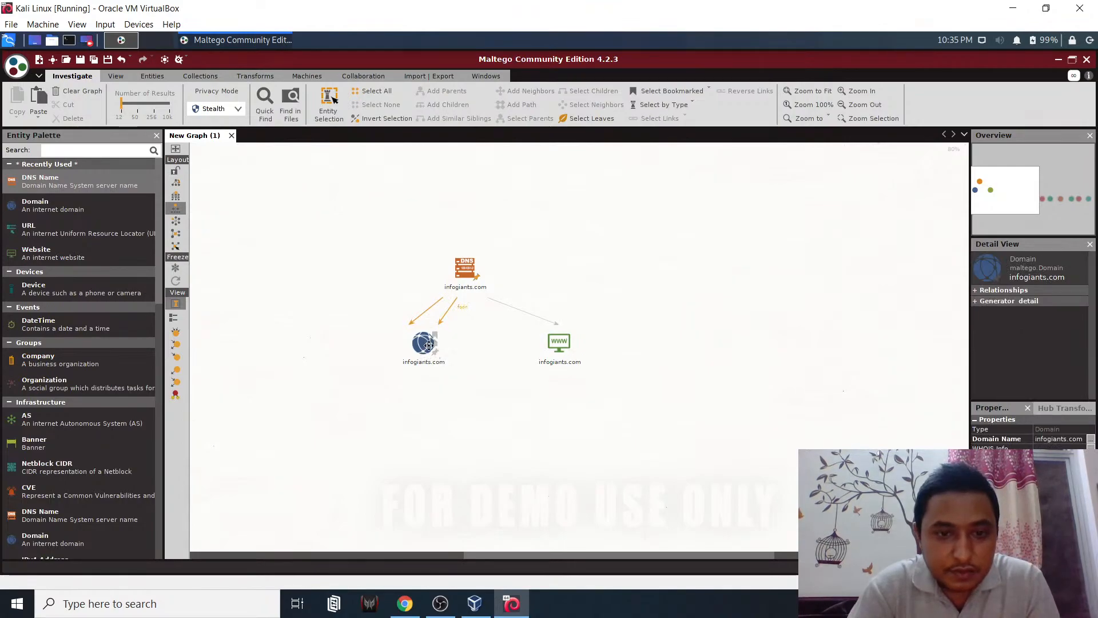
- Run All Transforms on the infogiants.com domain, adding www/email subdomains, archive snapshots and New York
right_click(425, 344)
left_click(597, 379)
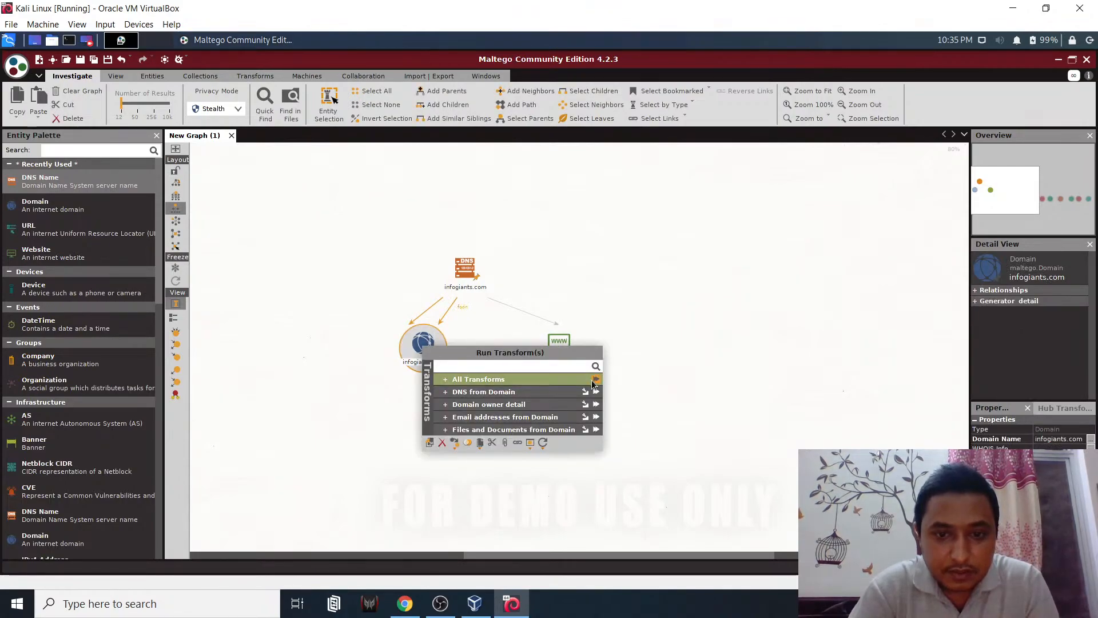
left_click(639, 380)
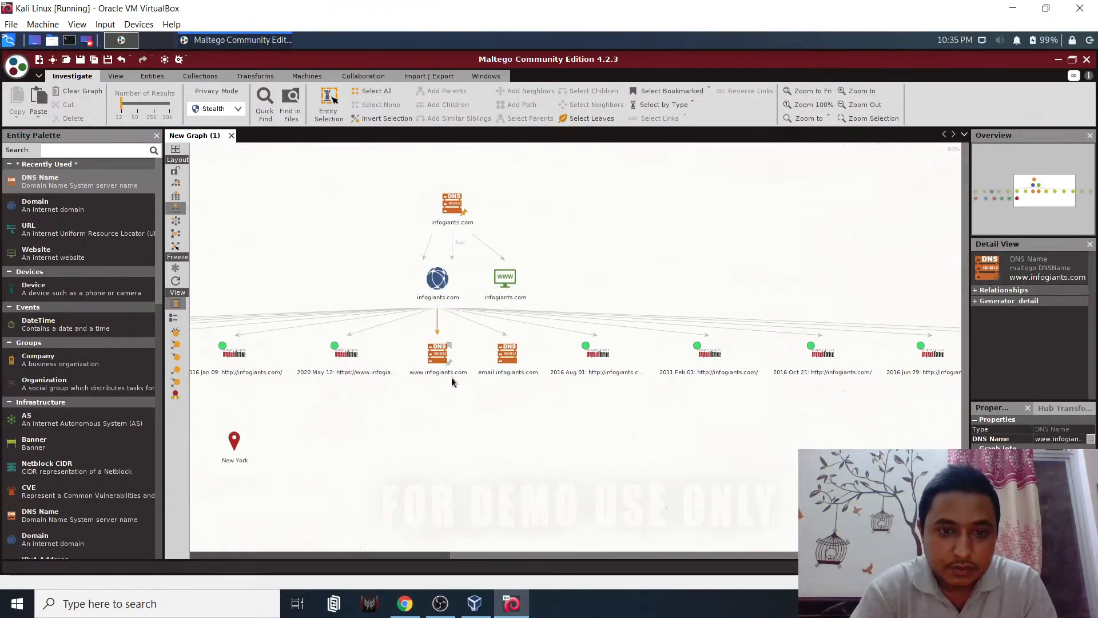
left_click(579, 434)
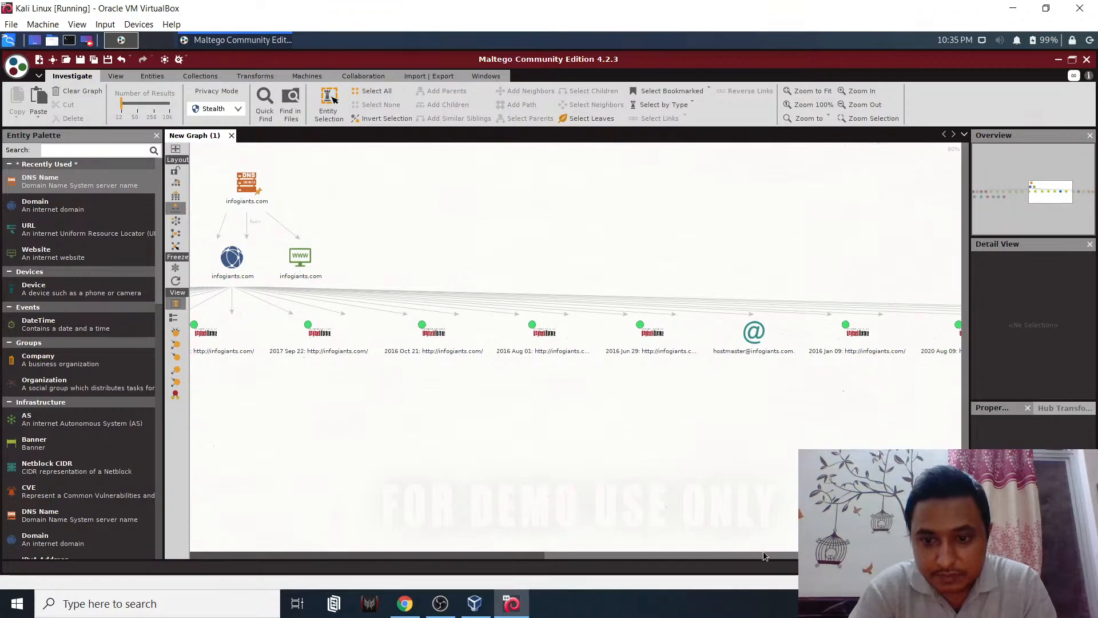
- Review the results including email.infogiants.com, then select all entities and delete them
left_click_drag(760, 554, 368, 558)
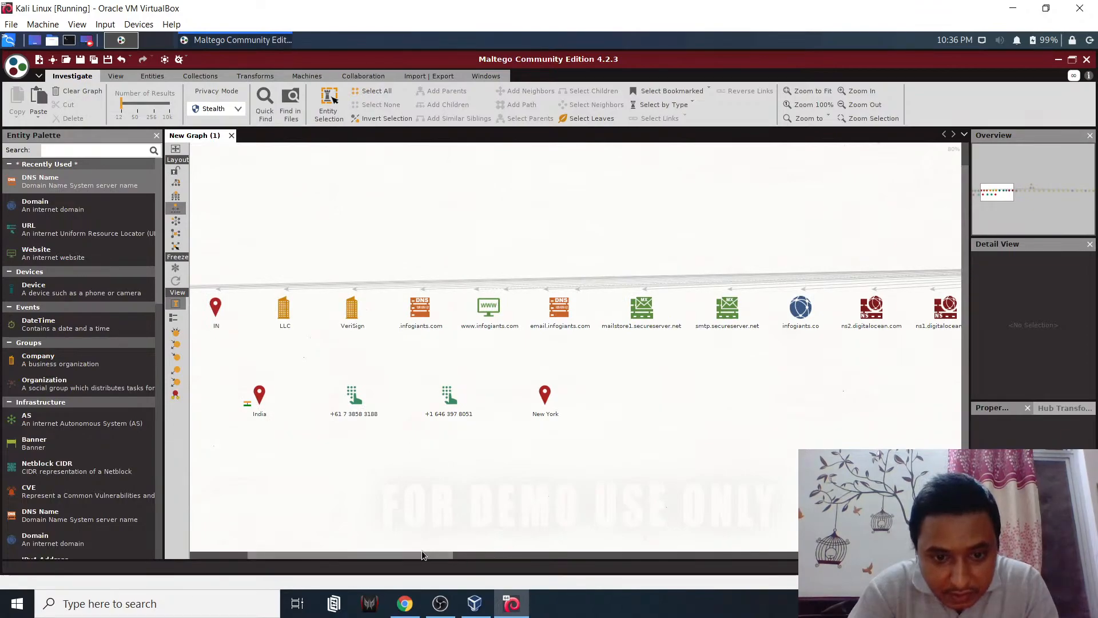
left_click_drag(418, 553, 452, 551)
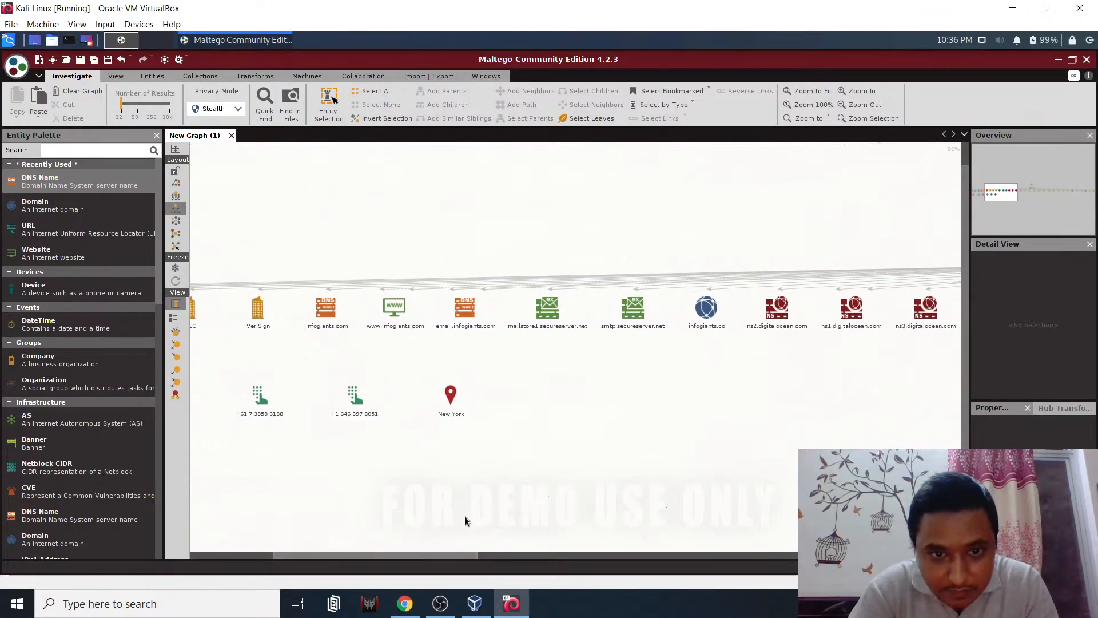
left_click(467, 321)
left_click(513, 331)
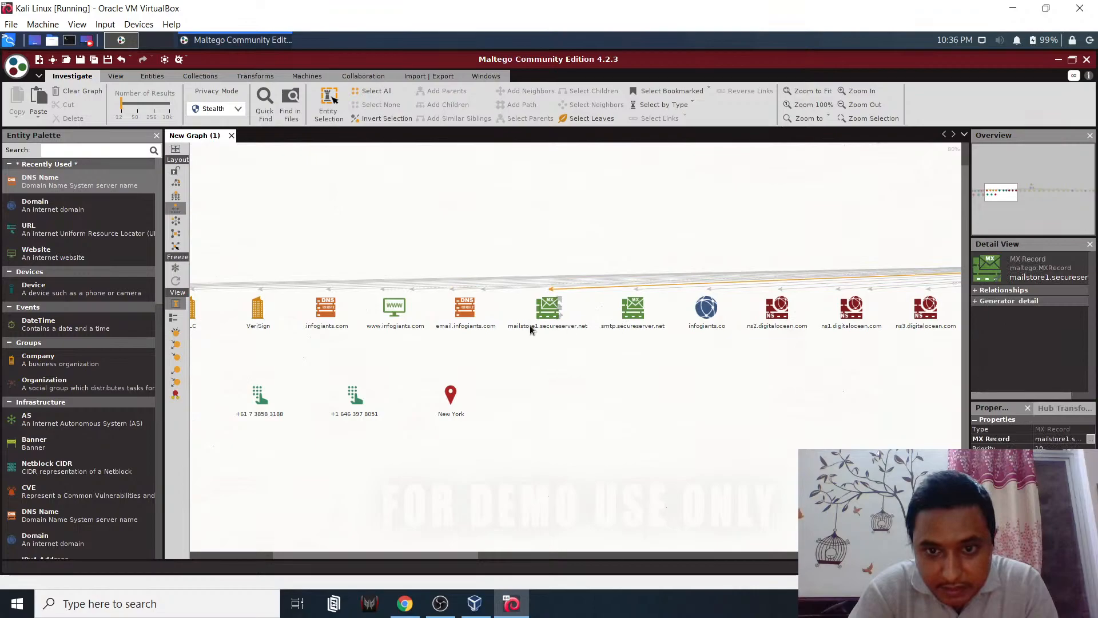
left_click_drag(461, 555, 345, 571)
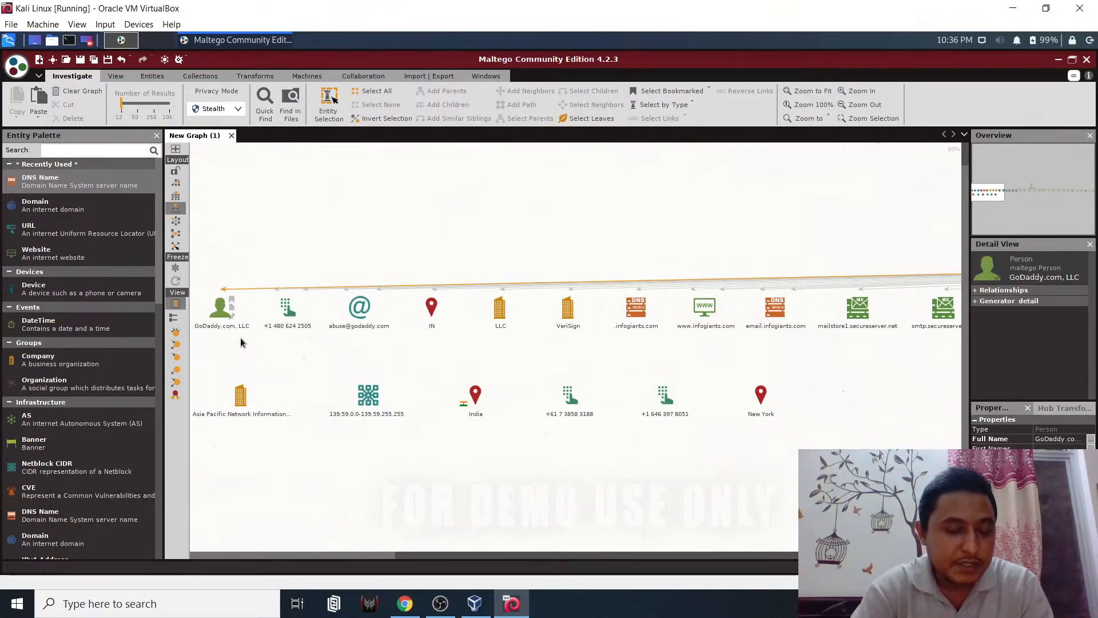
key("ctrl+a")
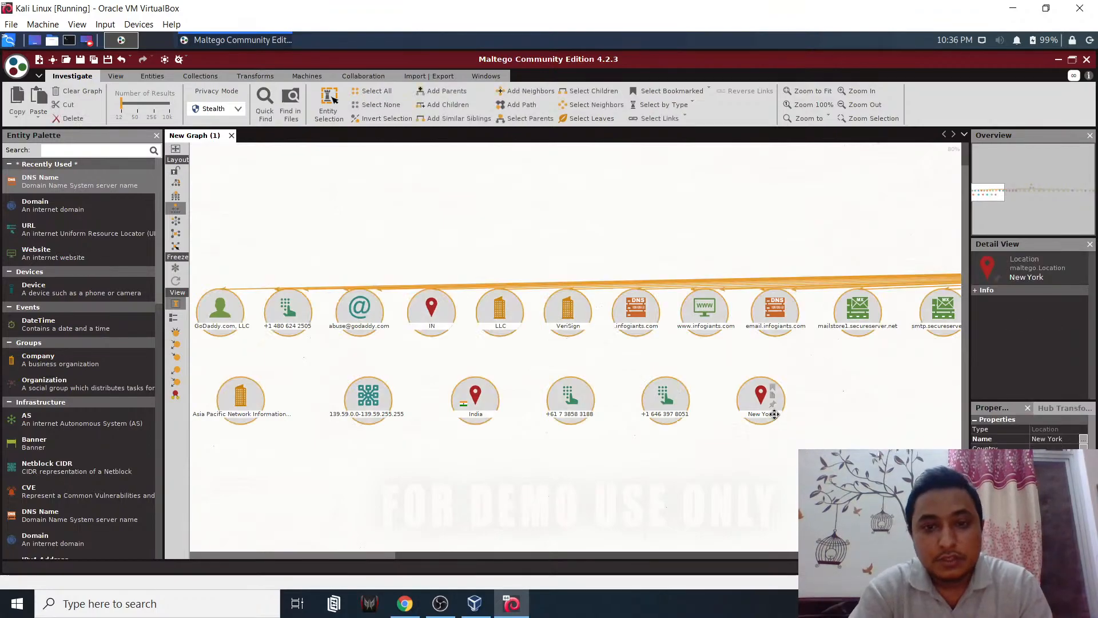
key("Delete")
key("Return")
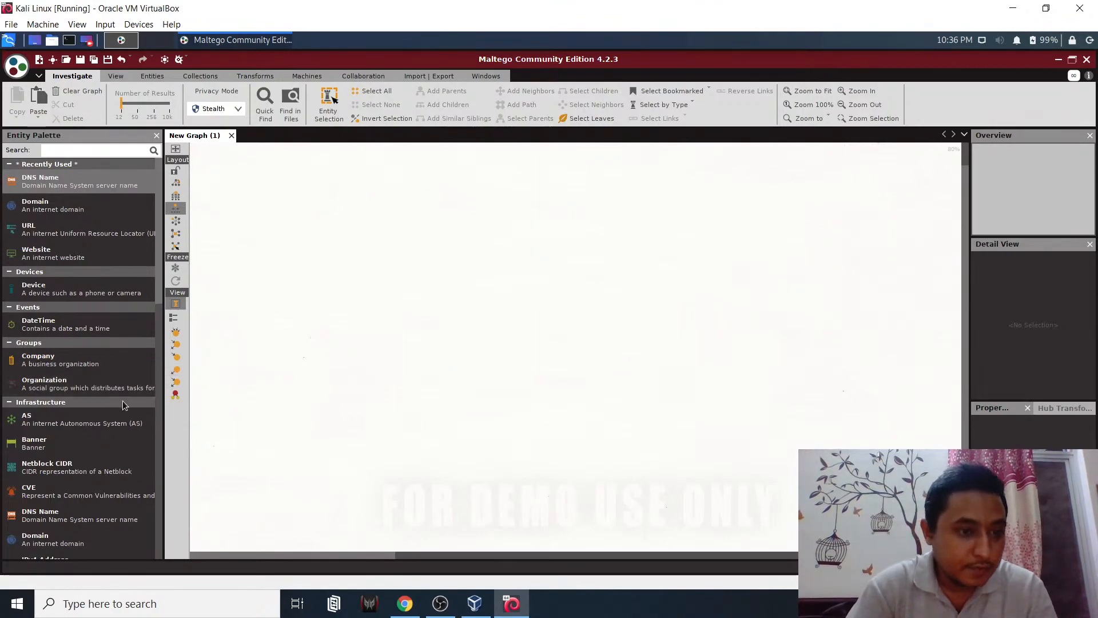
- Add a Tweet entity to read its text, widen the detail panels, then delete the Tweet
scroll(89, 489, "down", 8)
scroll(90, 488, "down", 6)
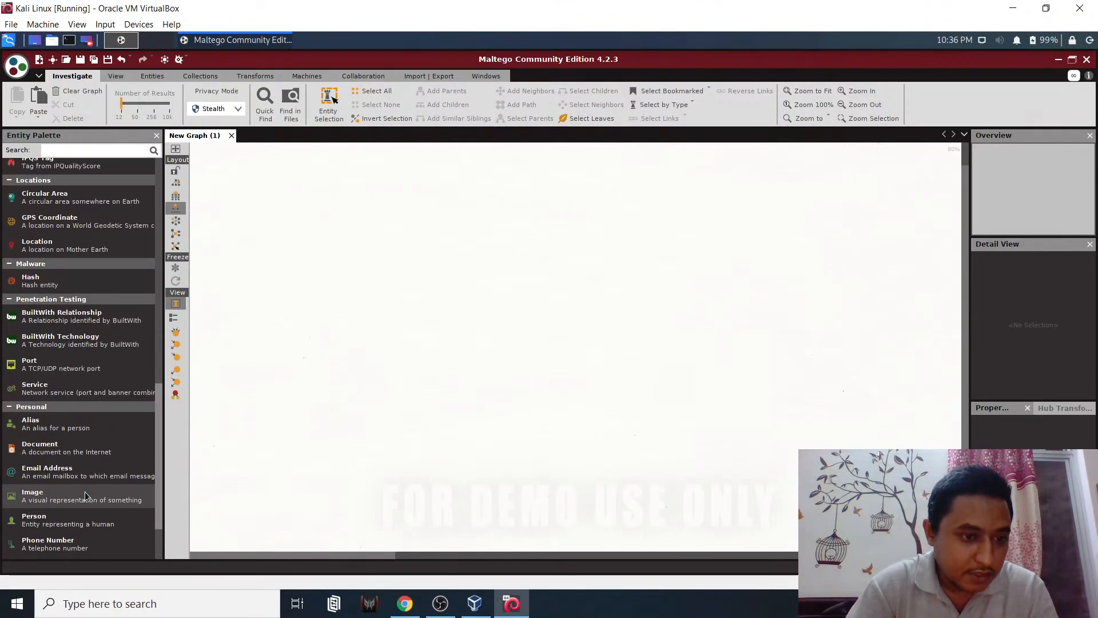
left_click_drag(56, 558, 568, 244)
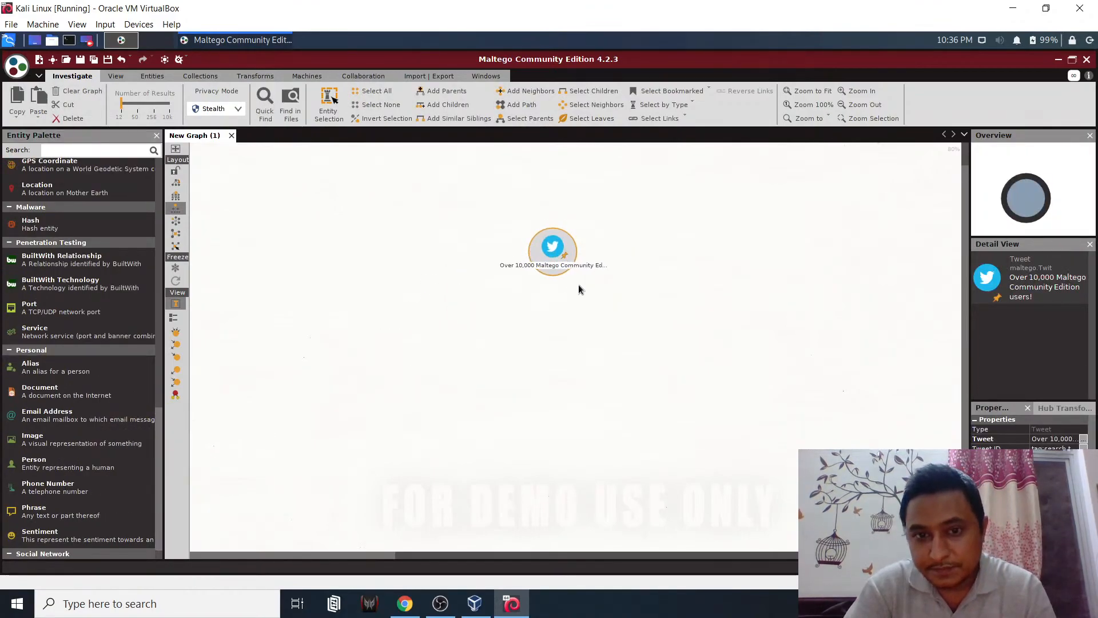
left_click(548, 264)
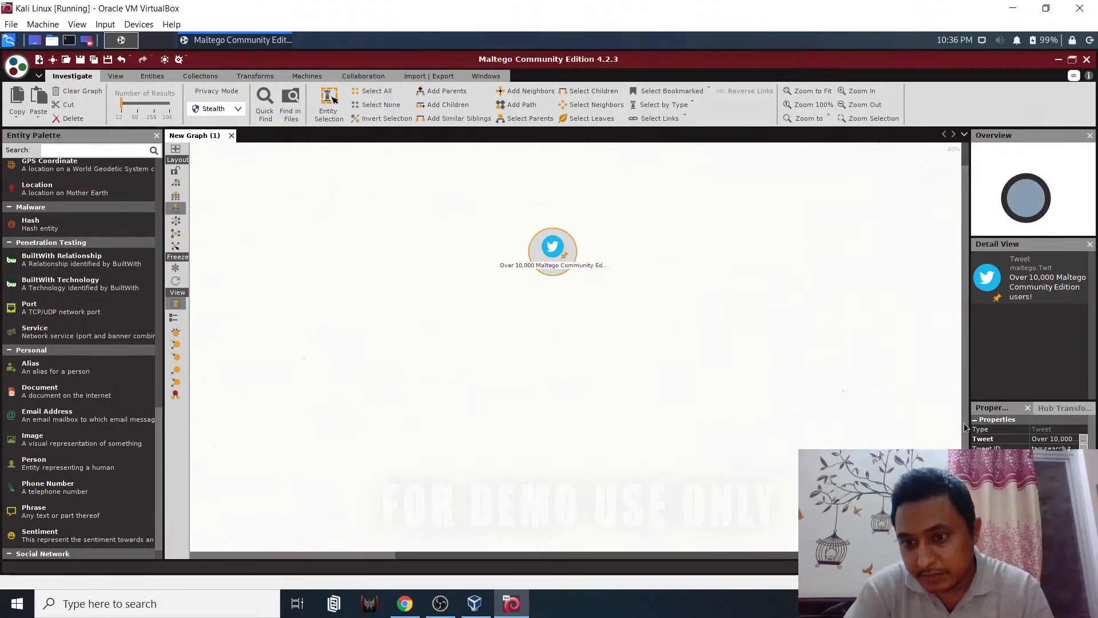
left_click_drag(960, 423, 805, 390)
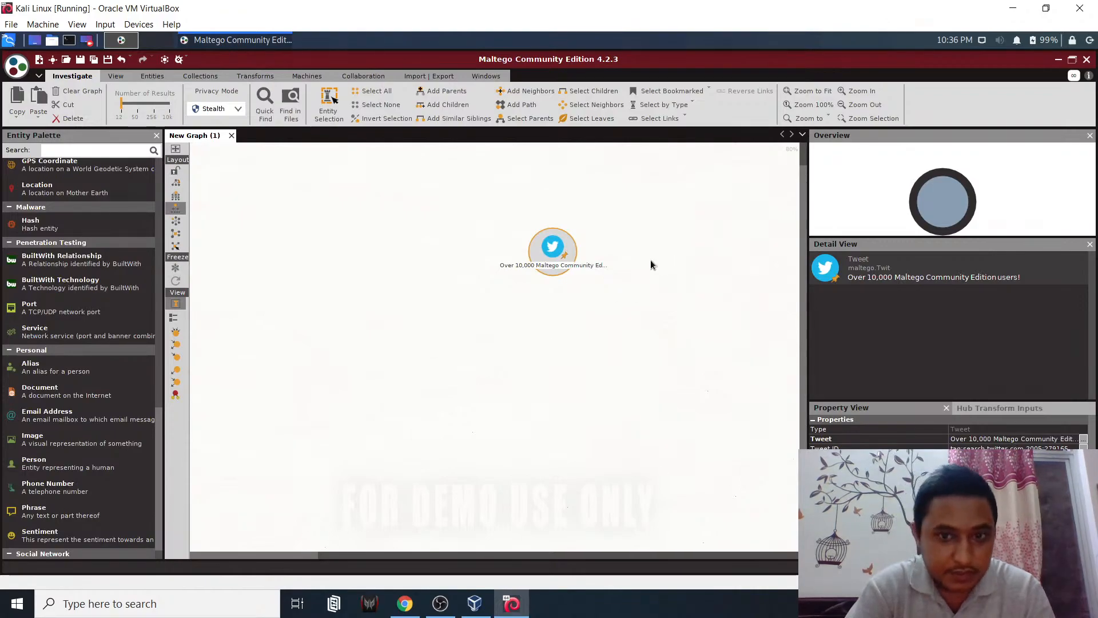
key("Delete")
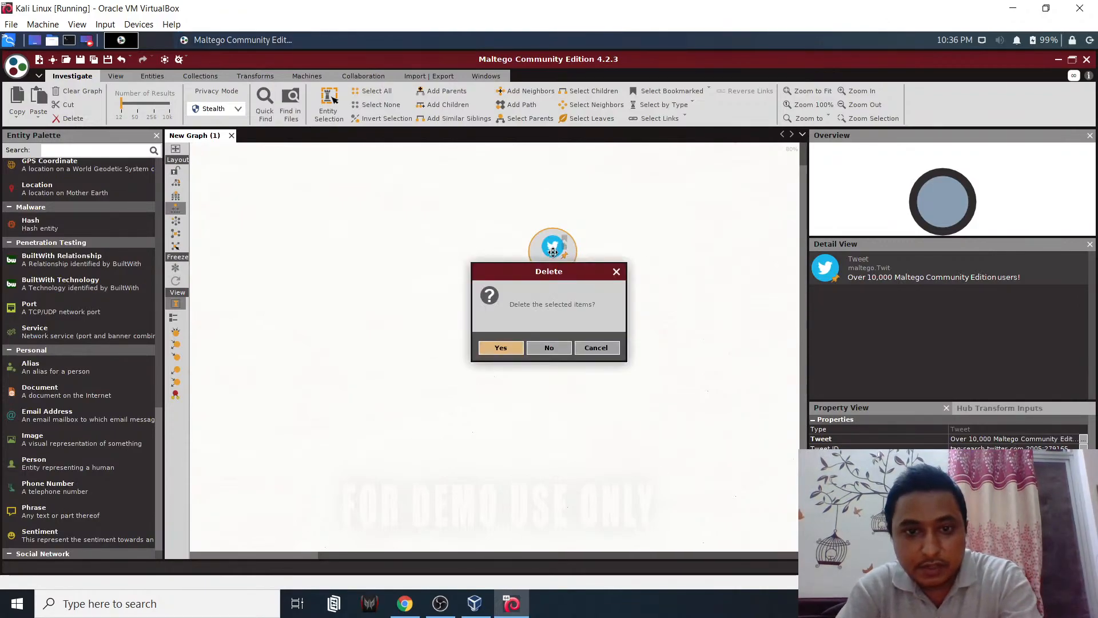
key("Return")
scroll(111, 503, "down", 1)
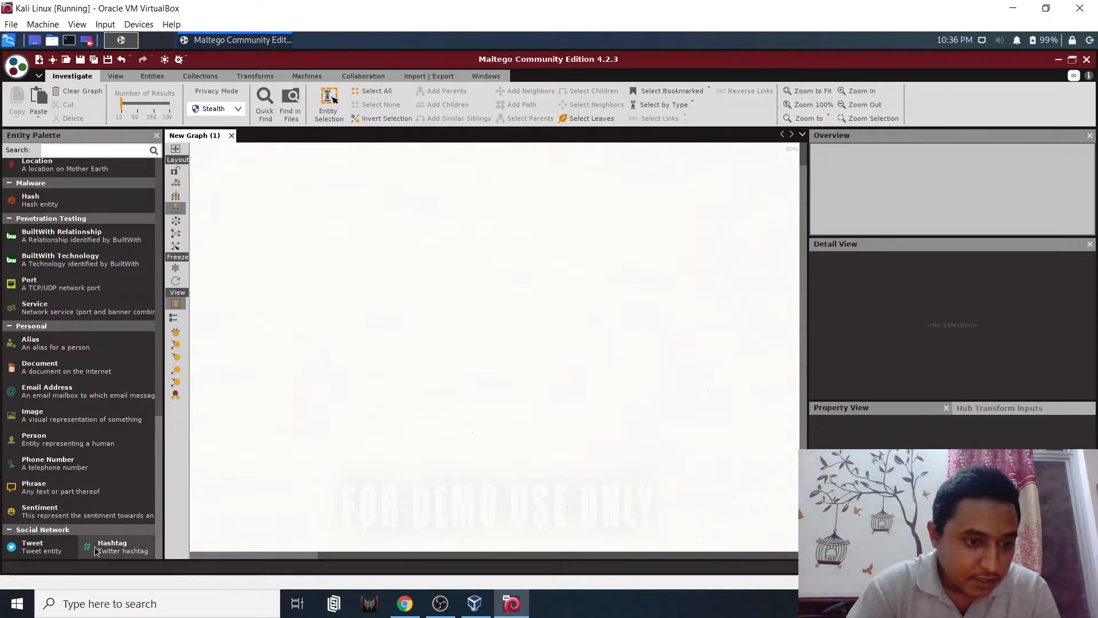
- Add a Hashtag entity and set its value to #covid19
left_click_drag(119, 546, 478, 238)
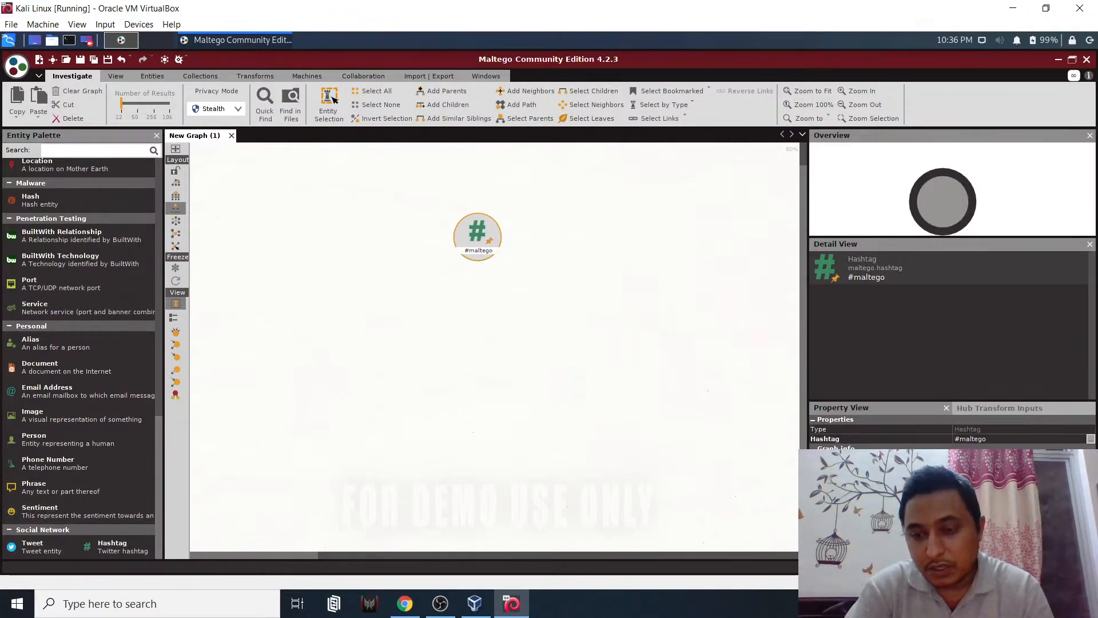
left_click(1005, 440)
key("BackSpace")
key("BackSpace")
key("BackSpace")
key("BackSpace")
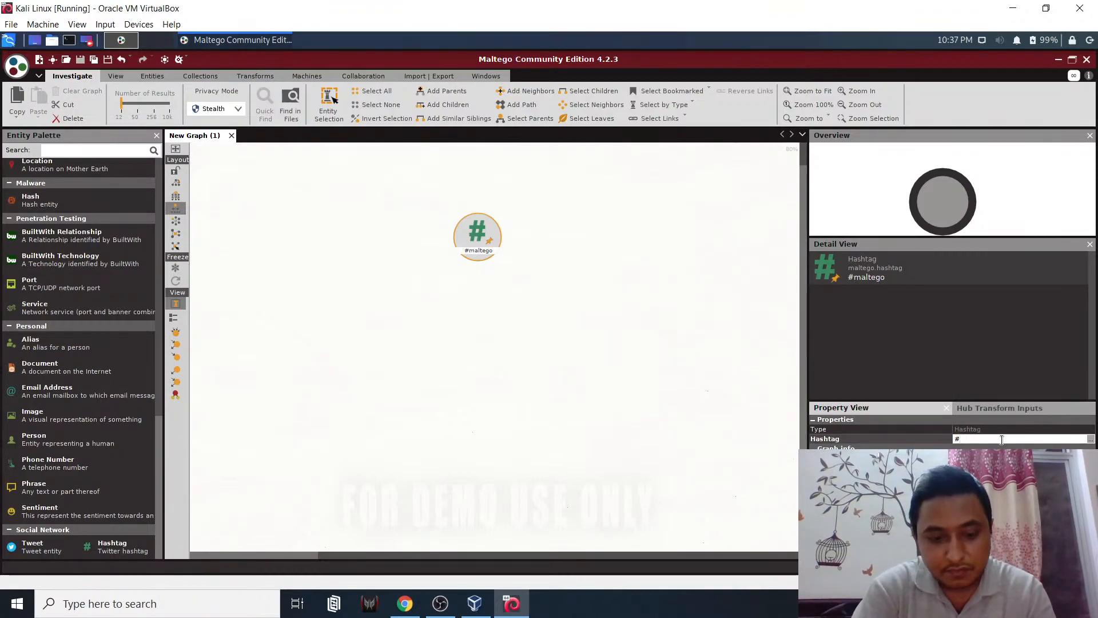
type("covid")
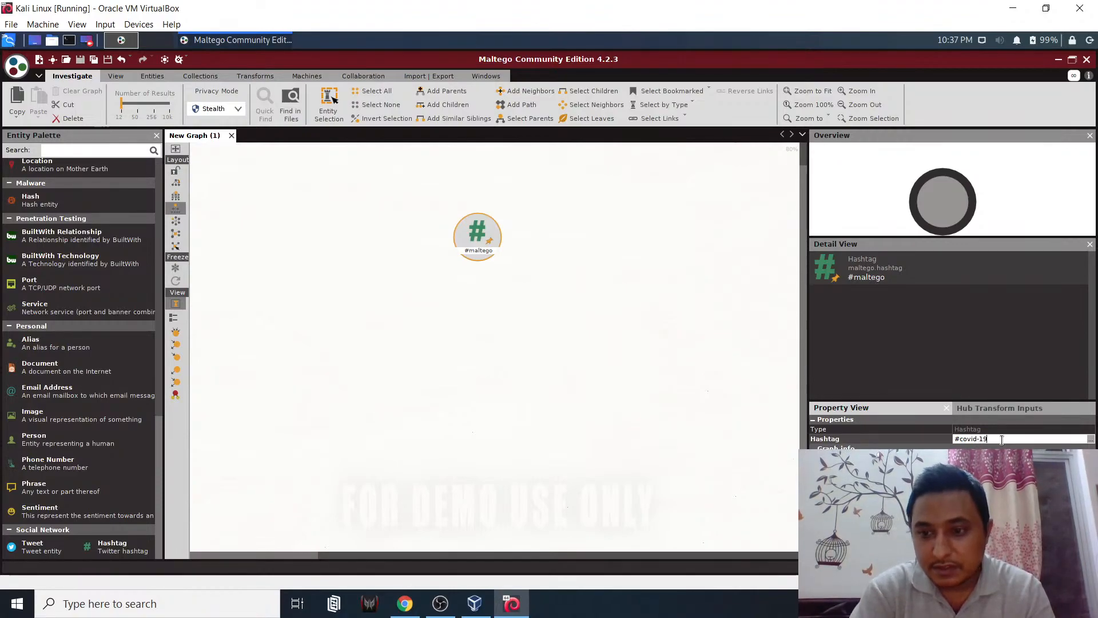
type("19")
key("Return")
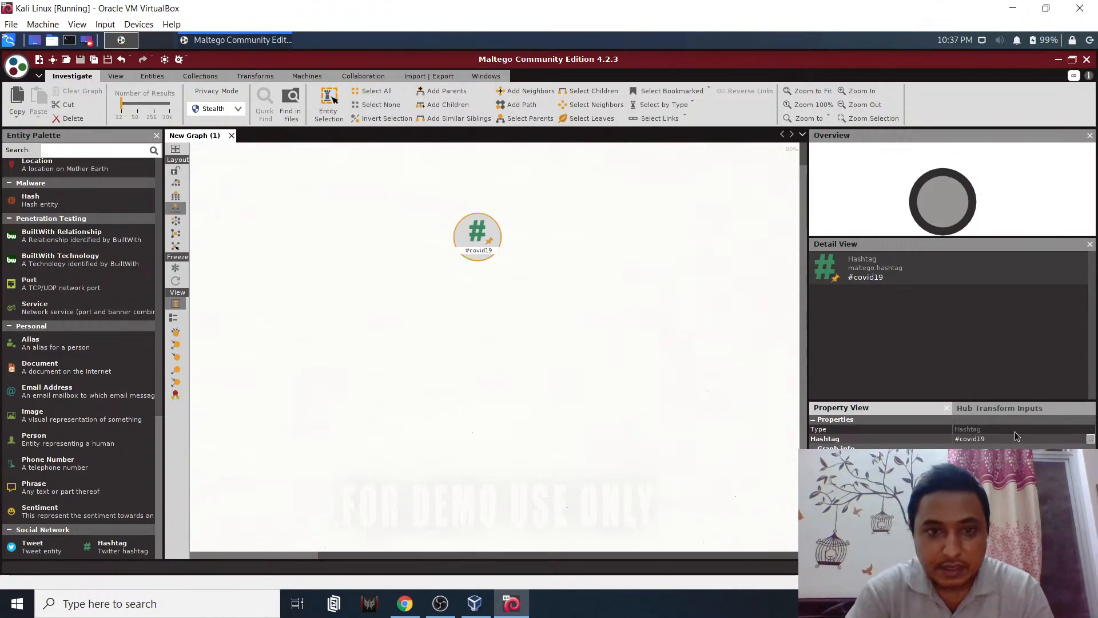
- Run the To Datetime and To Phone Numbers transforms on the hashtag
right_click(477, 239)
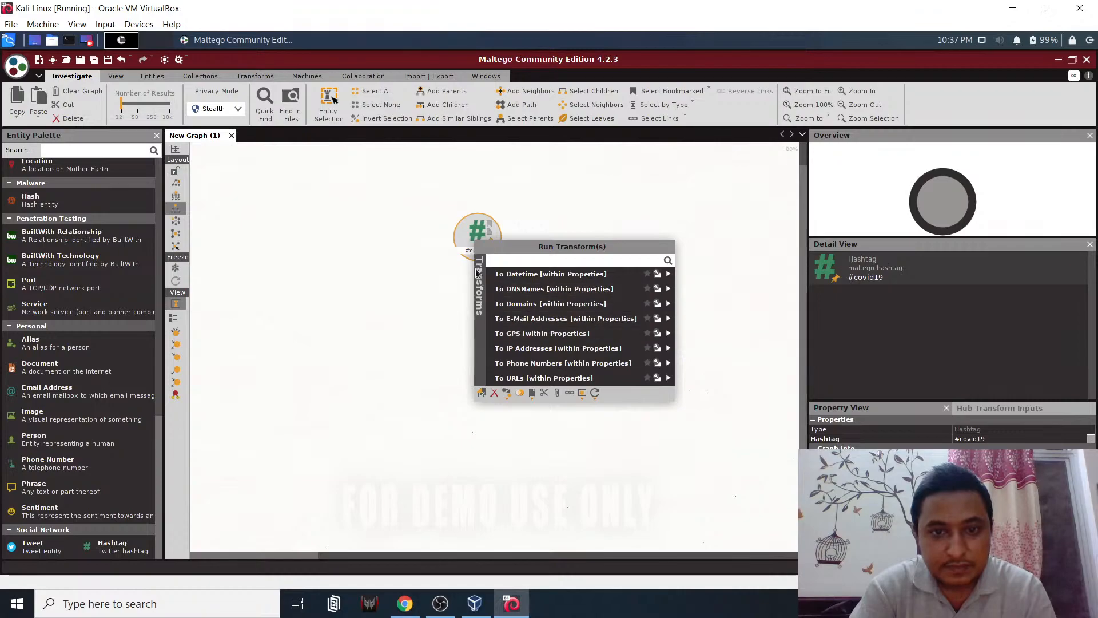
right_click(480, 233)
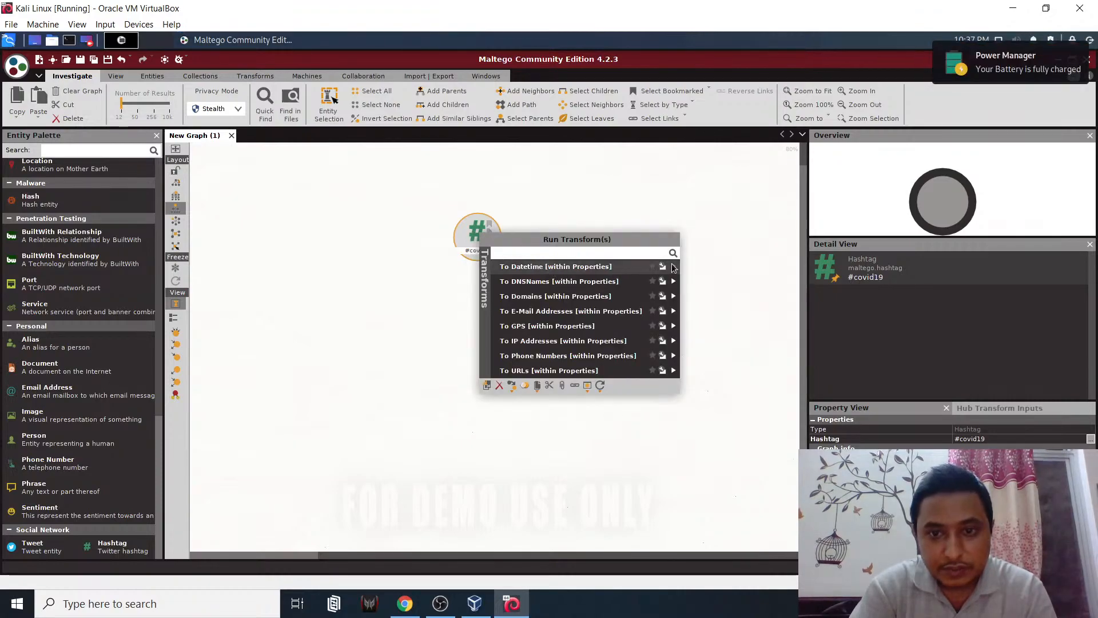
left_click(673, 265)
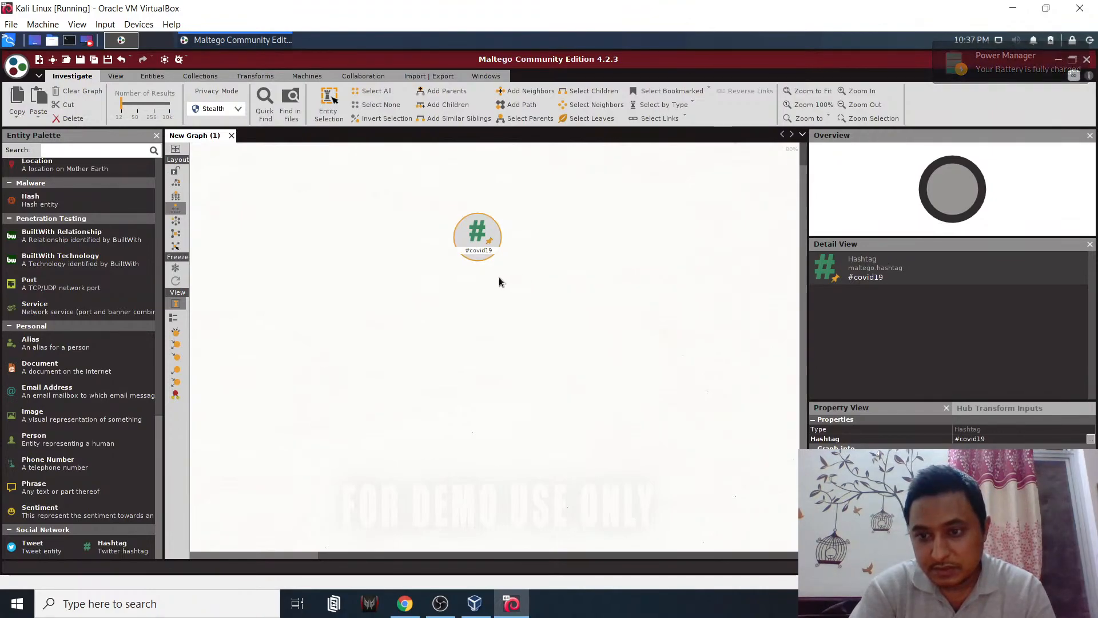
right_click(478, 240)
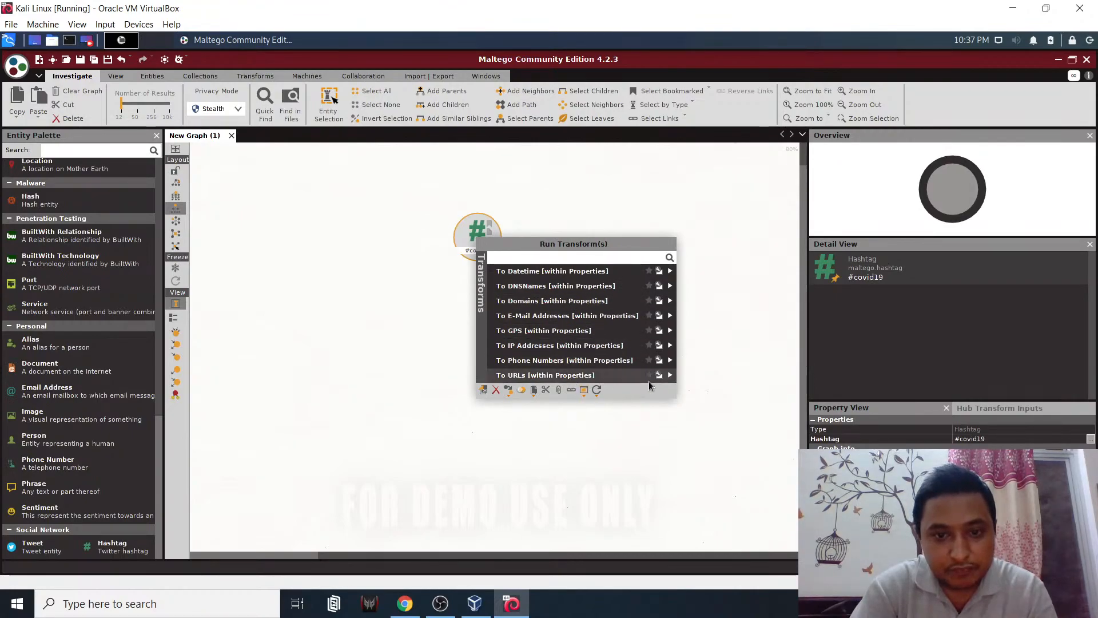
left_click(668, 361)
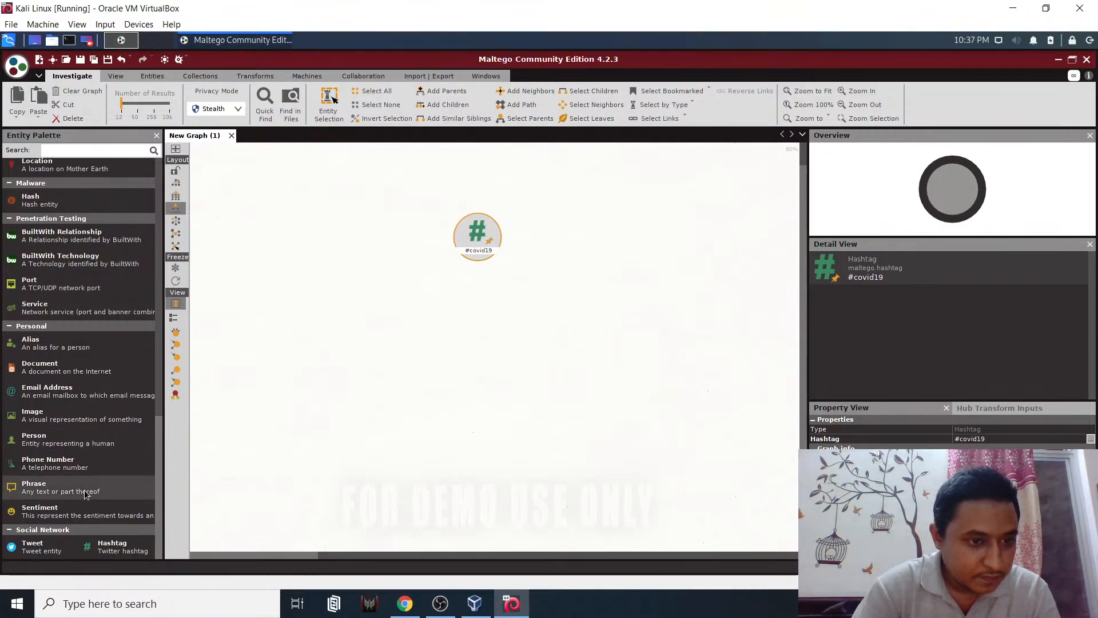
- Add a Person entity, delete the hashtag, then undo the hashtag deletion
left_click_drag(46, 439, 489, 303)
left_click(479, 250)
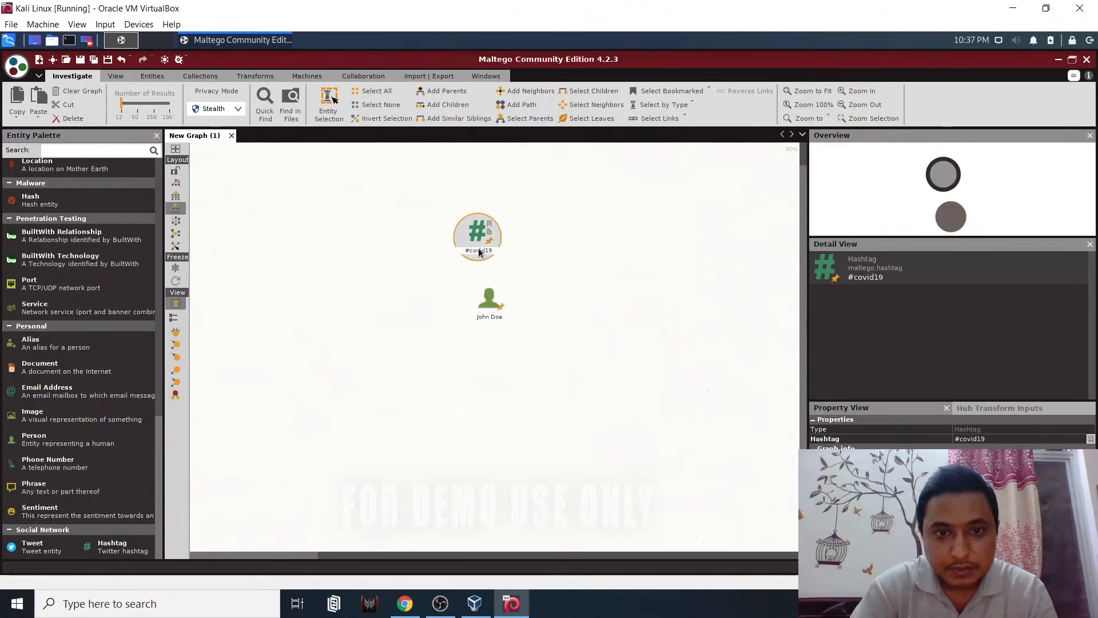
key("Delete")
key("Return")
left_click_drag(491, 300, 474, 263)
left_click_drag(846, 382, 536, 332)
key("ctrl+z")
key("ctrl+z")
key("ctrl+z")
- Delete the hashtag node from the graph
left_click(485, 252)
key("Delete")
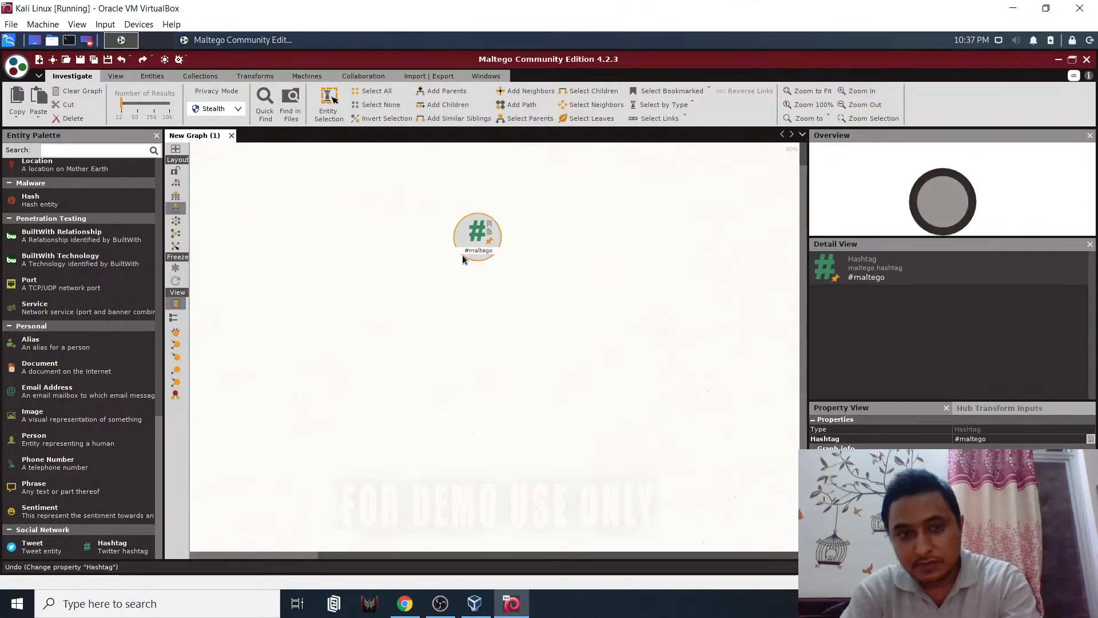
key("Return")
- Add a Person entity and enter the person's full name and first name in Property View
left_click_drag(92, 442, 483, 227)
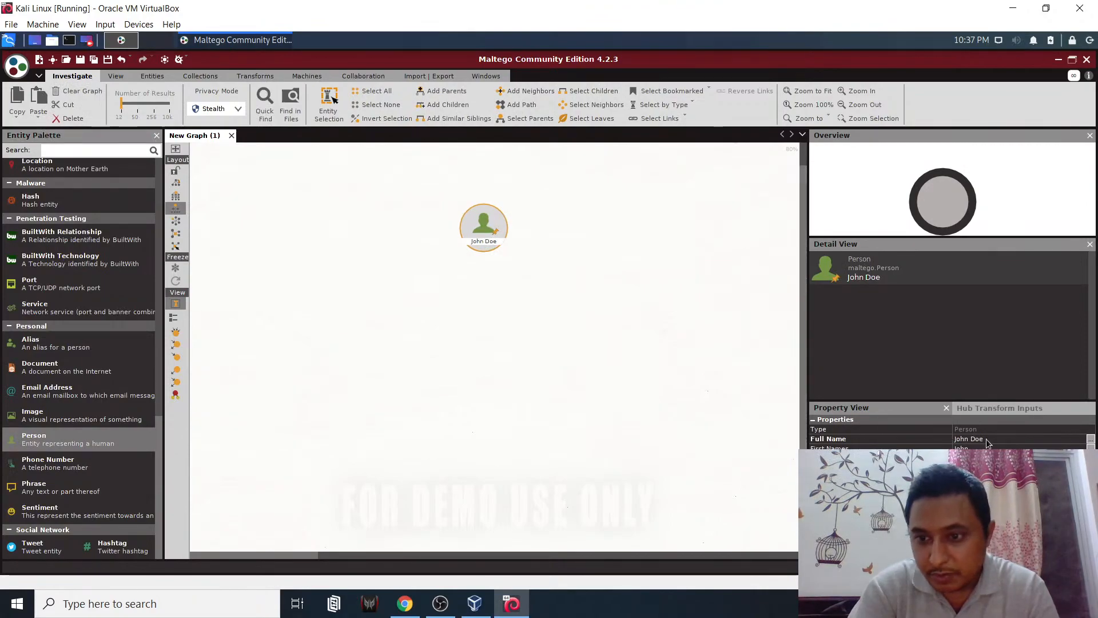
left_click(1004, 439)
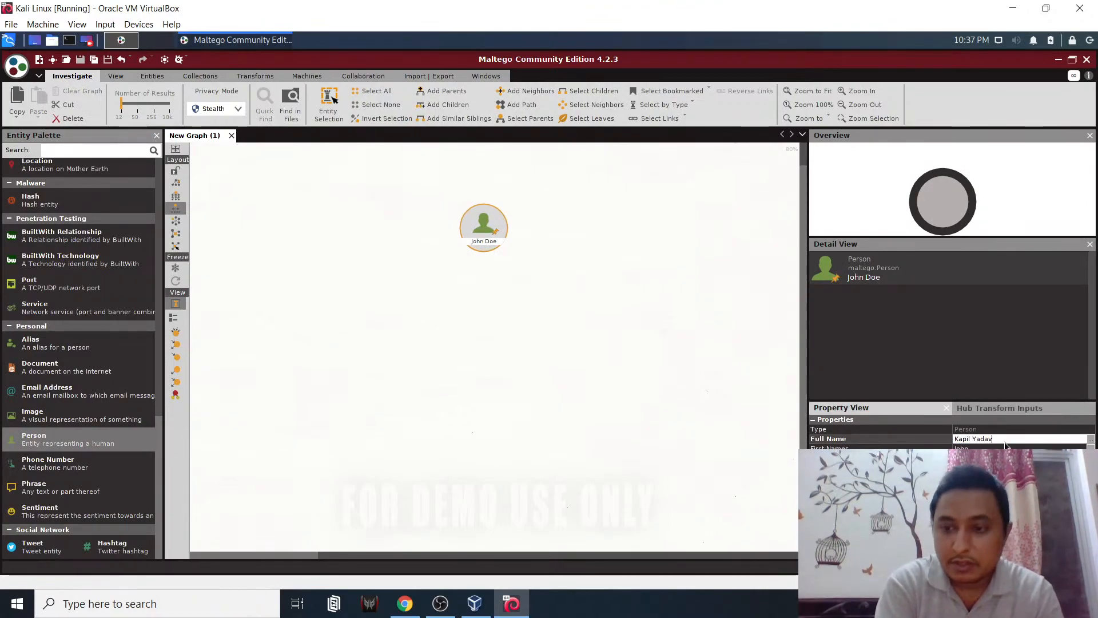
key("Return")
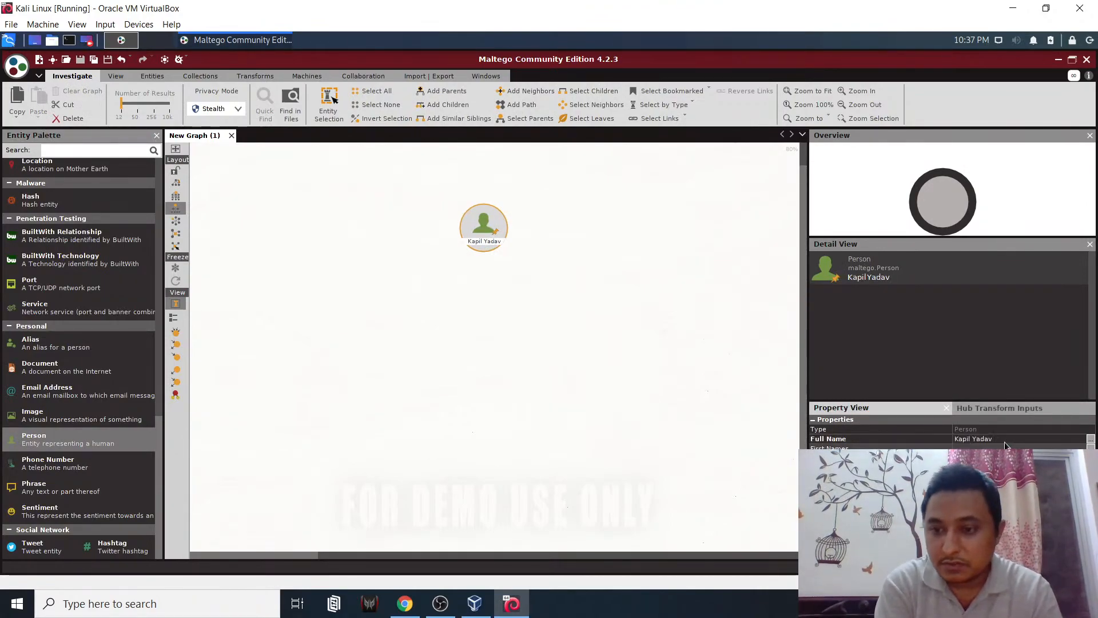
left_click(1004, 449)
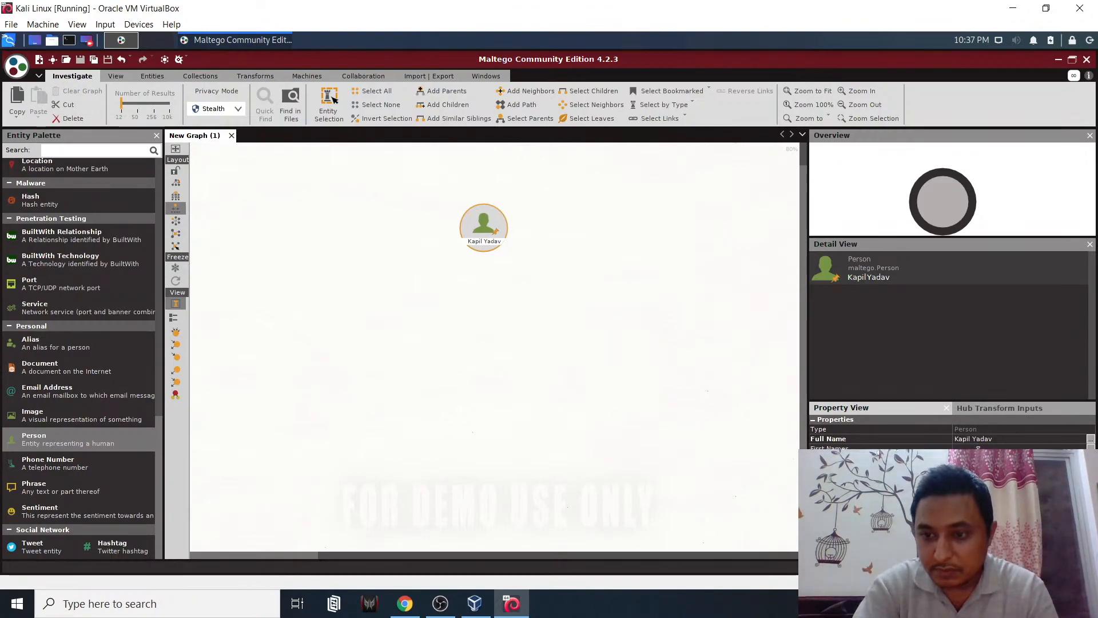
type("Kapil")
key("Return")
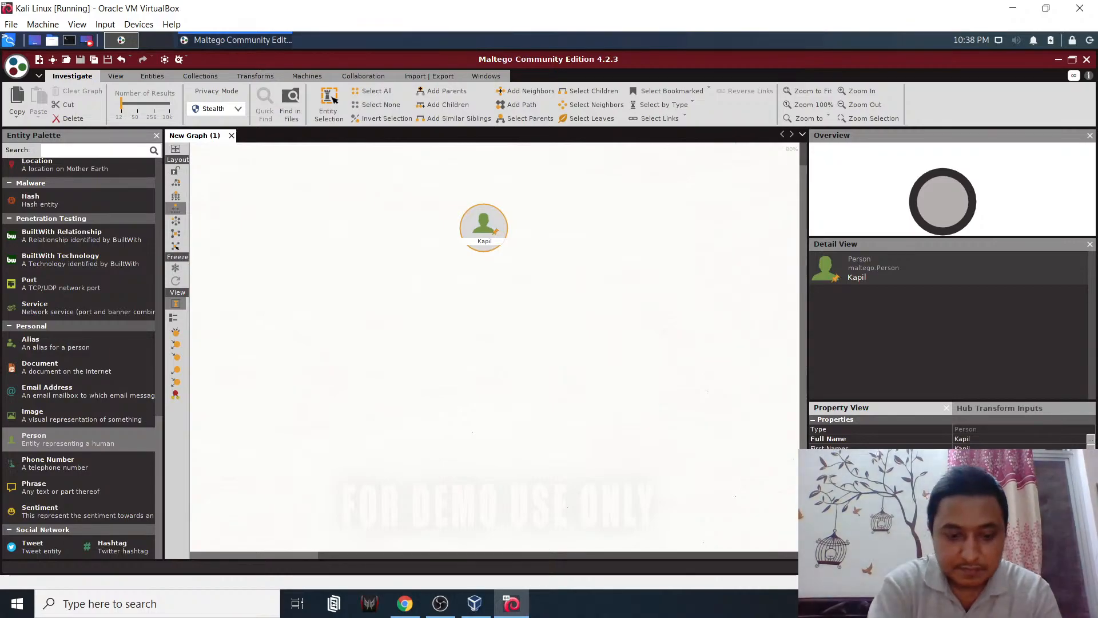
left_click(609, 341)
- Run the Bing transforms on the Person entity to discover a linked email address
left_click(497, 234)
right_click(497, 234)
left_click(628, 262)
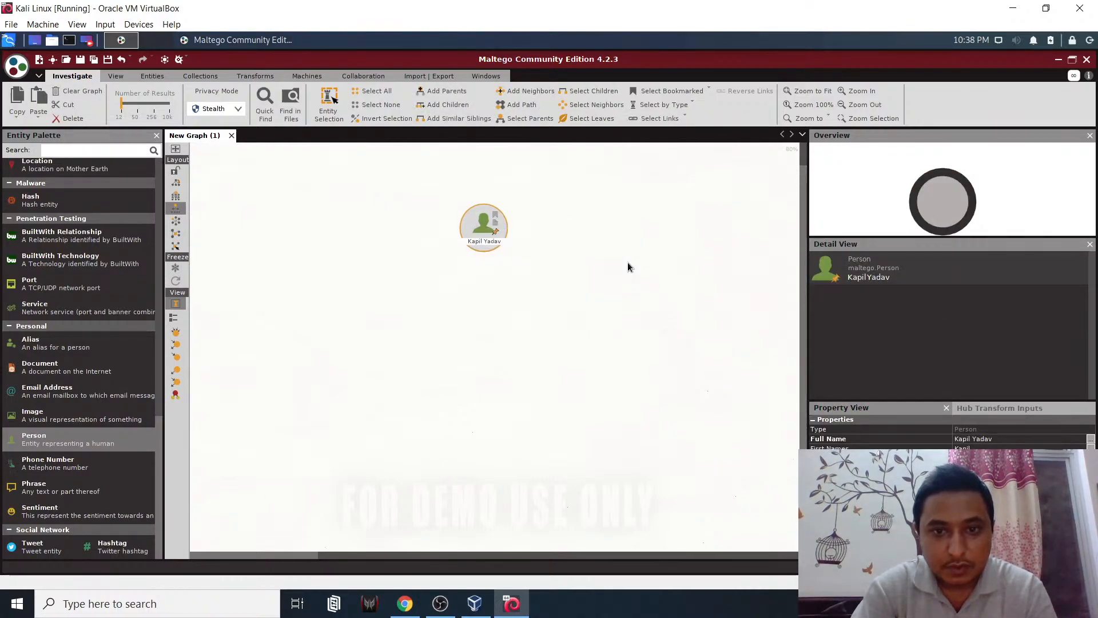
left_click(631, 439)
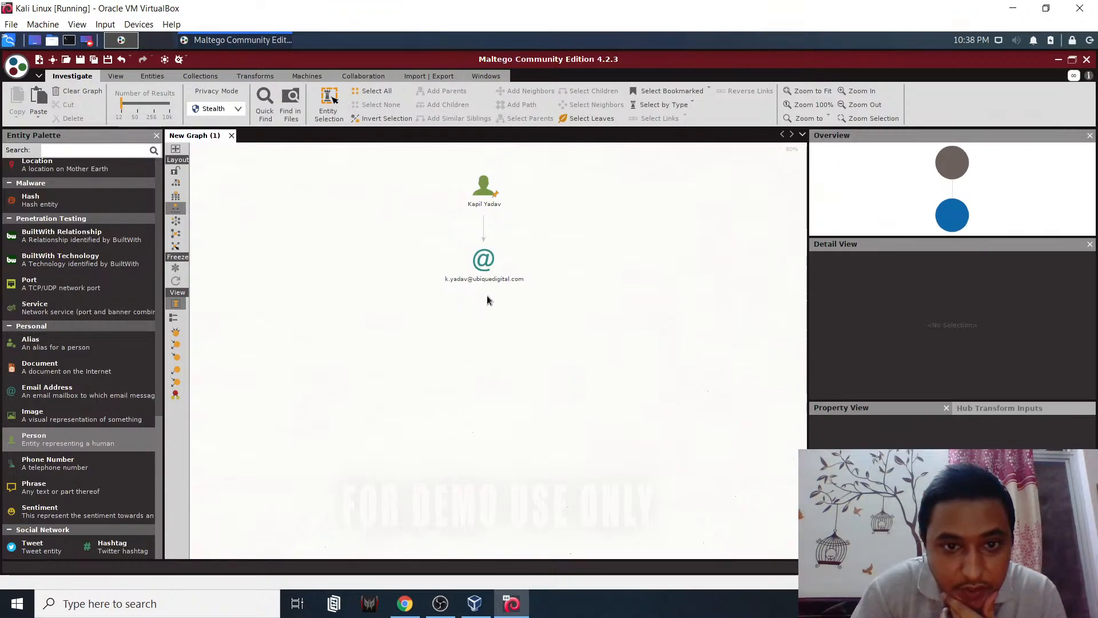
- Delete the discovered email address and the Person entity, confirming the removal
left_click(482, 278)
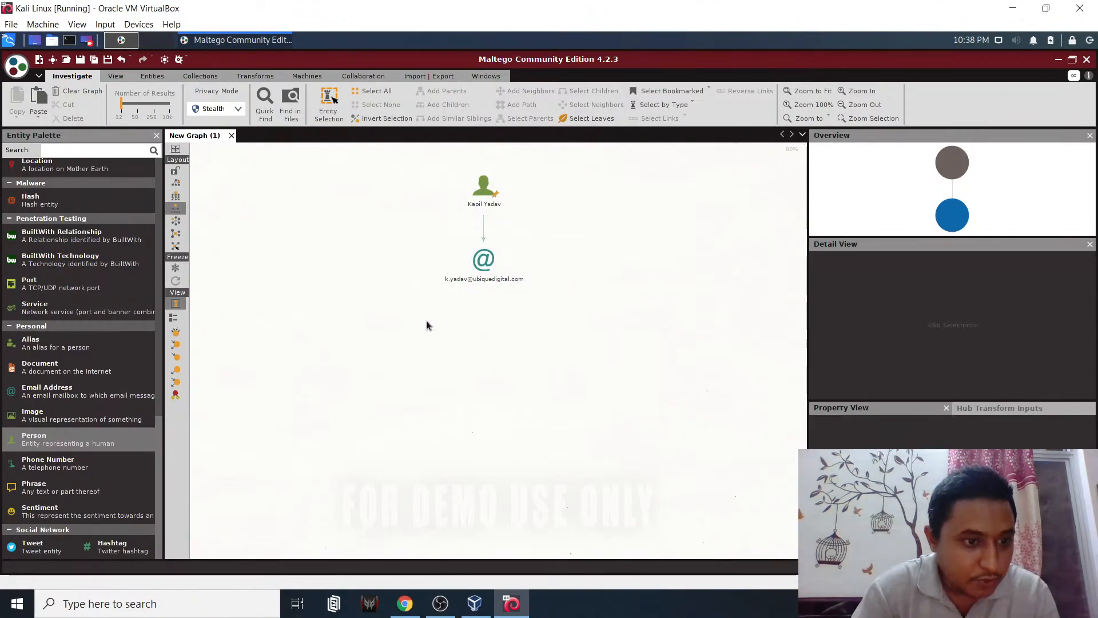
left_click(483, 186)
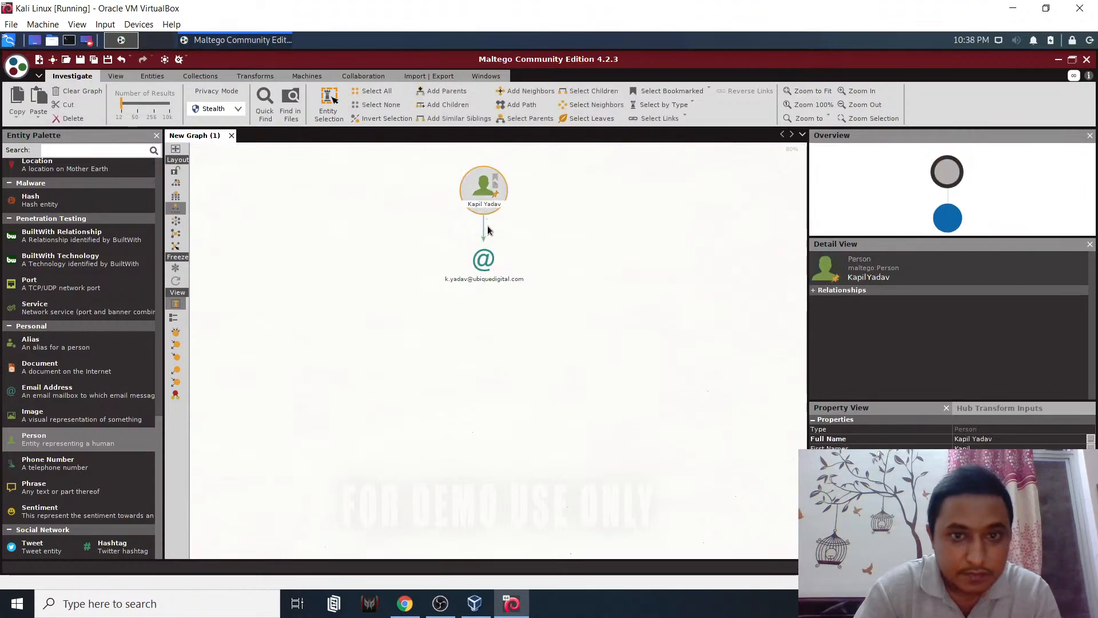
left_click(482, 260)
left_click_drag(554, 307, 468, 195)
key("Delete")
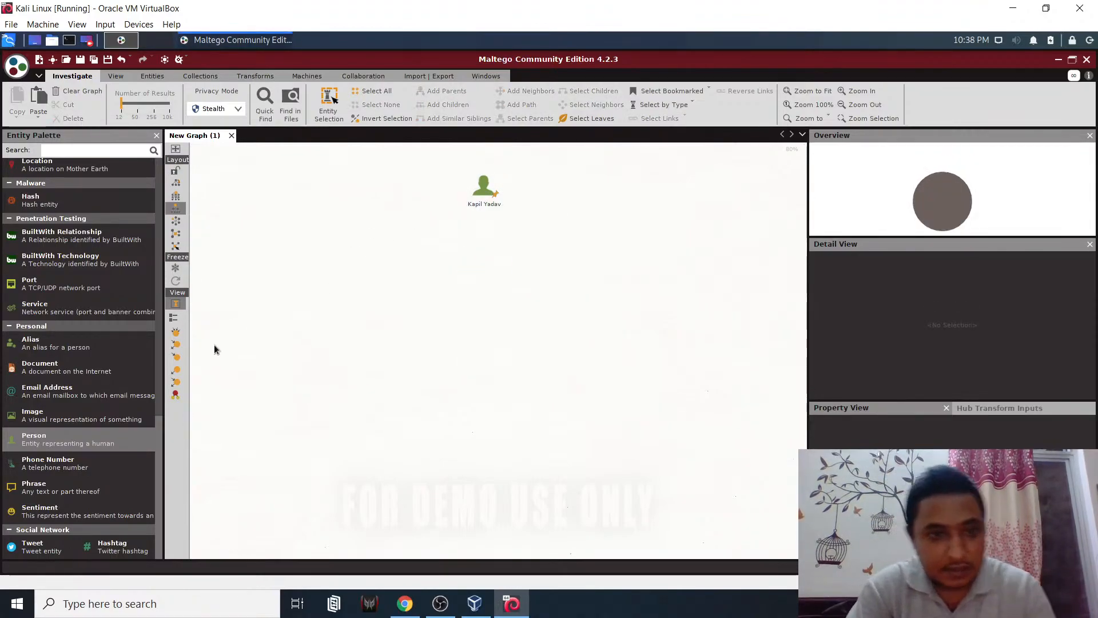
left_click(491, 195)
key("Delete")
key("Return")
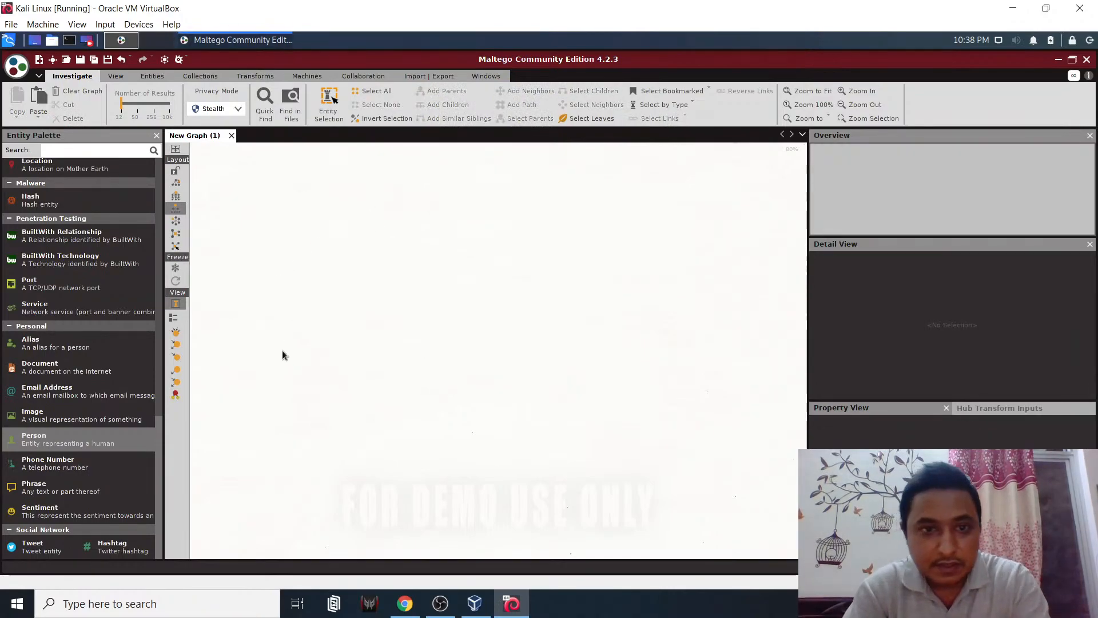
- Add an Email Address entity to the graph and set it to the target's email address
left_click_drag(87, 391, 503, 251)
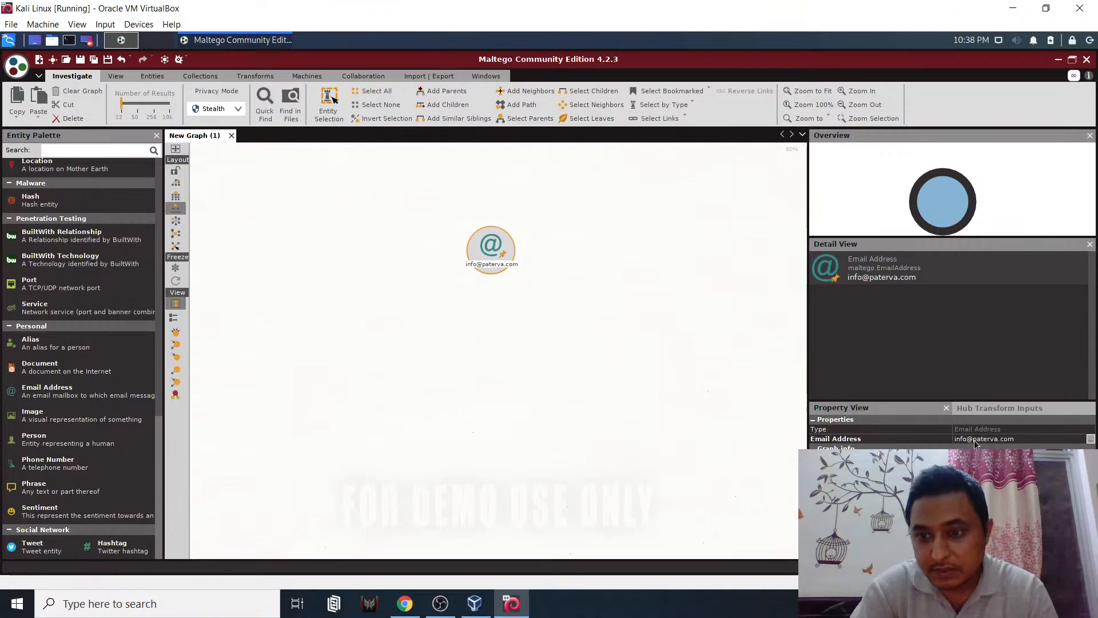
left_click(1006, 438)
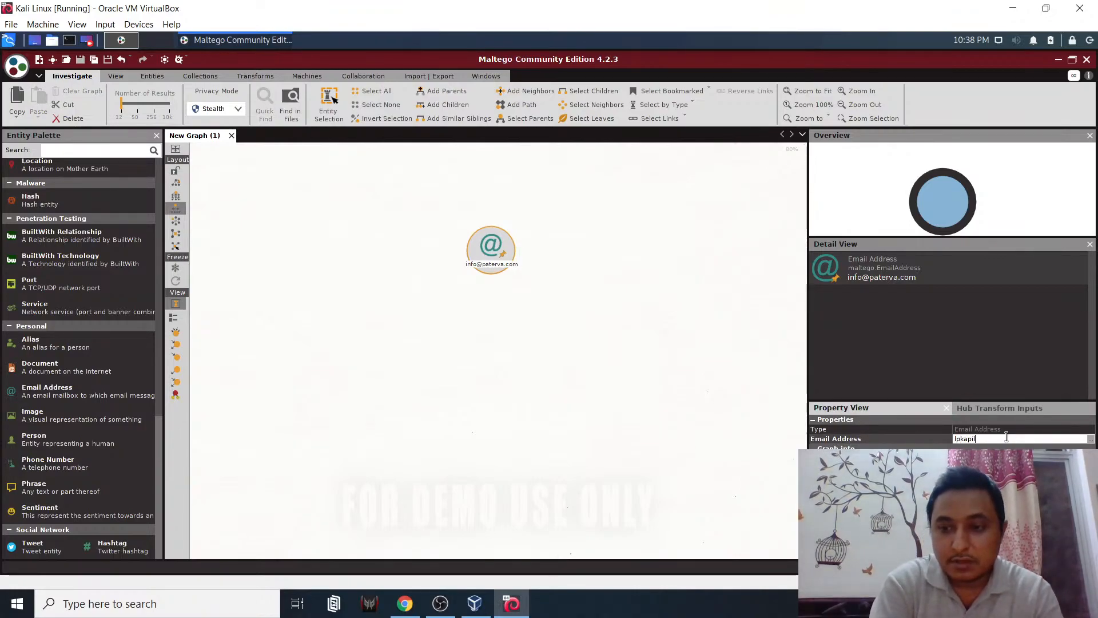
key("Return")
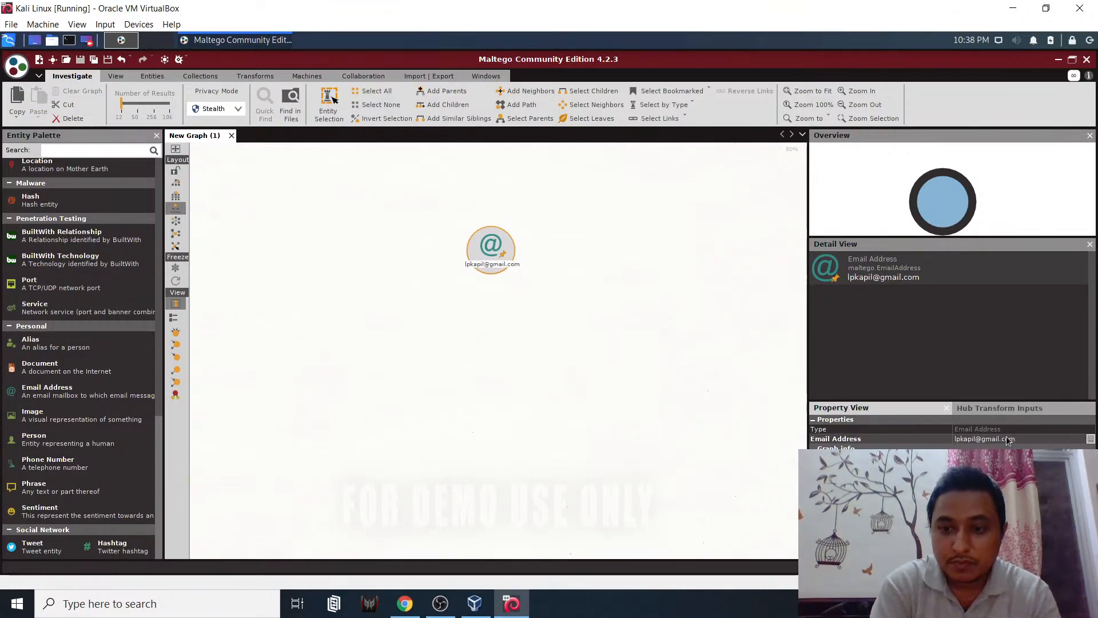
- Run all transforms on the email address, confirming the To Person inputs
right_click(478, 257)
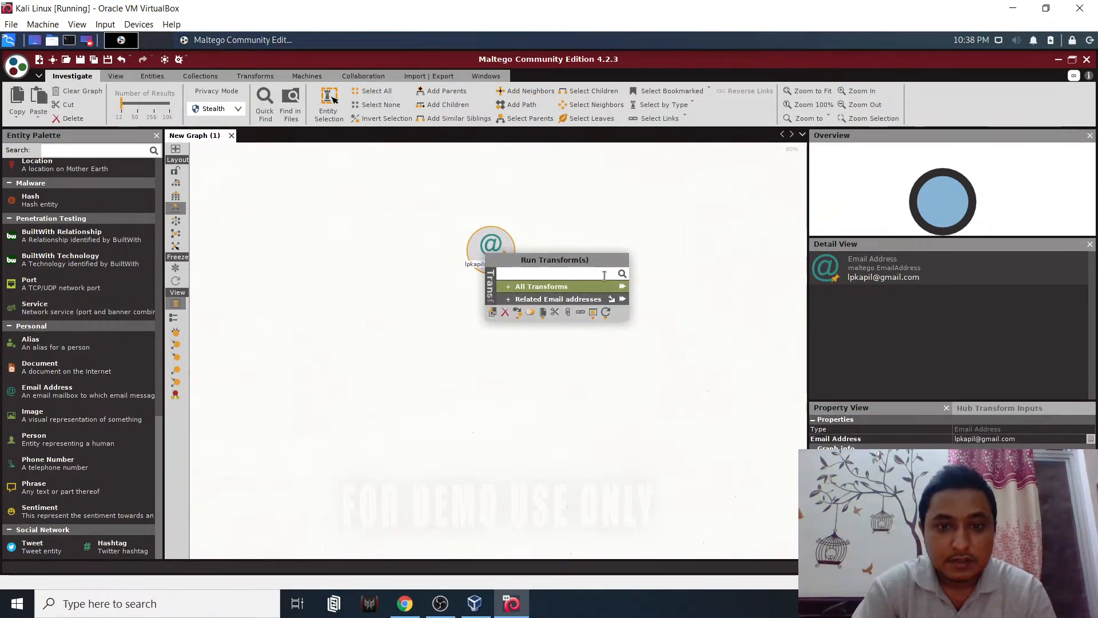
left_click(623, 293)
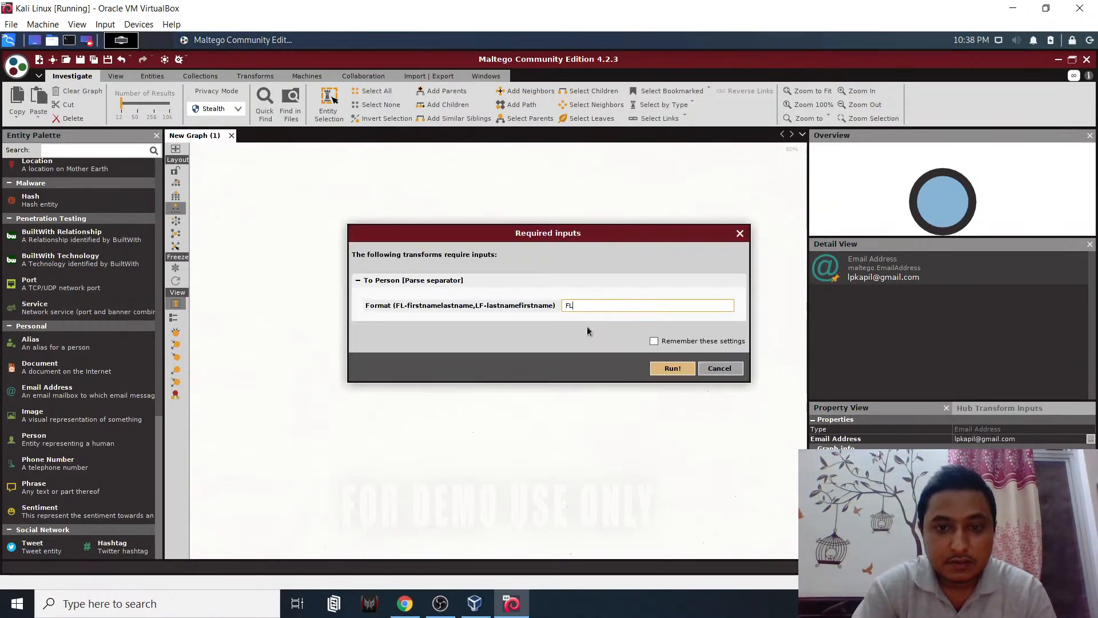
left_click(672, 368)
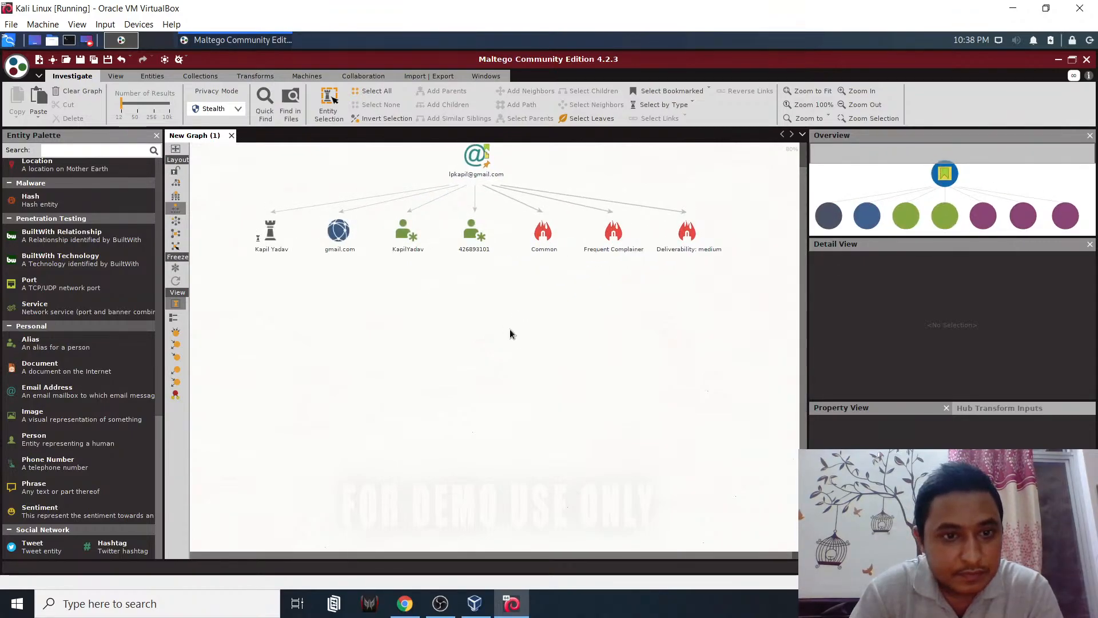
- Run the To Phone Numbers transform on the Myspace affiliation entity
left_click(347, 236)
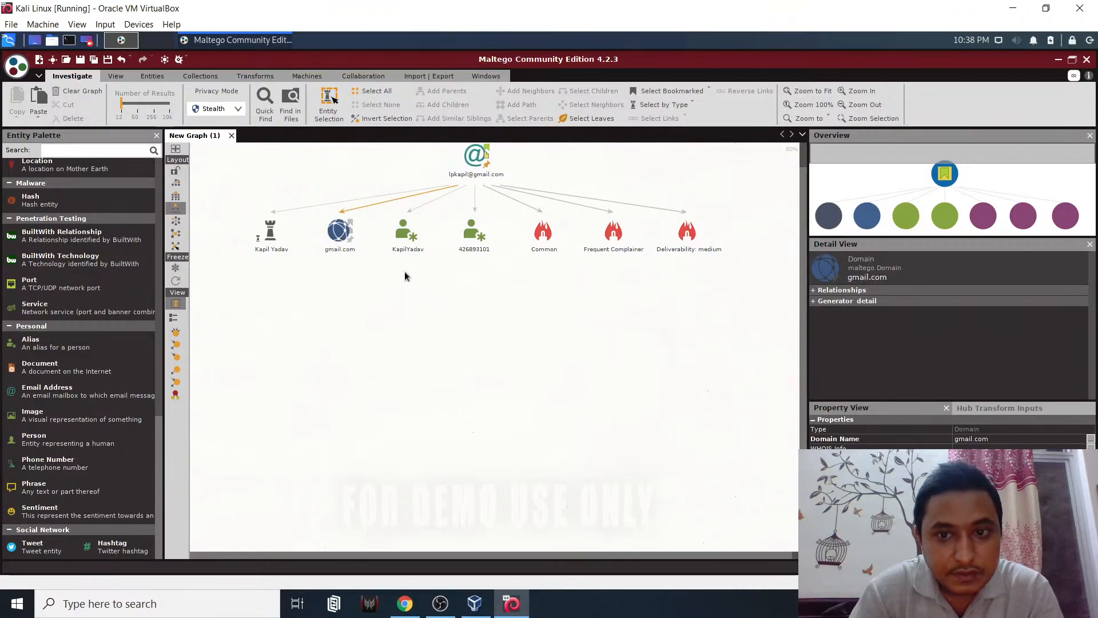
left_click(618, 240)
left_click(480, 265)
left_click(411, 255)
left_click(273, 243)
right_click(273, 243)
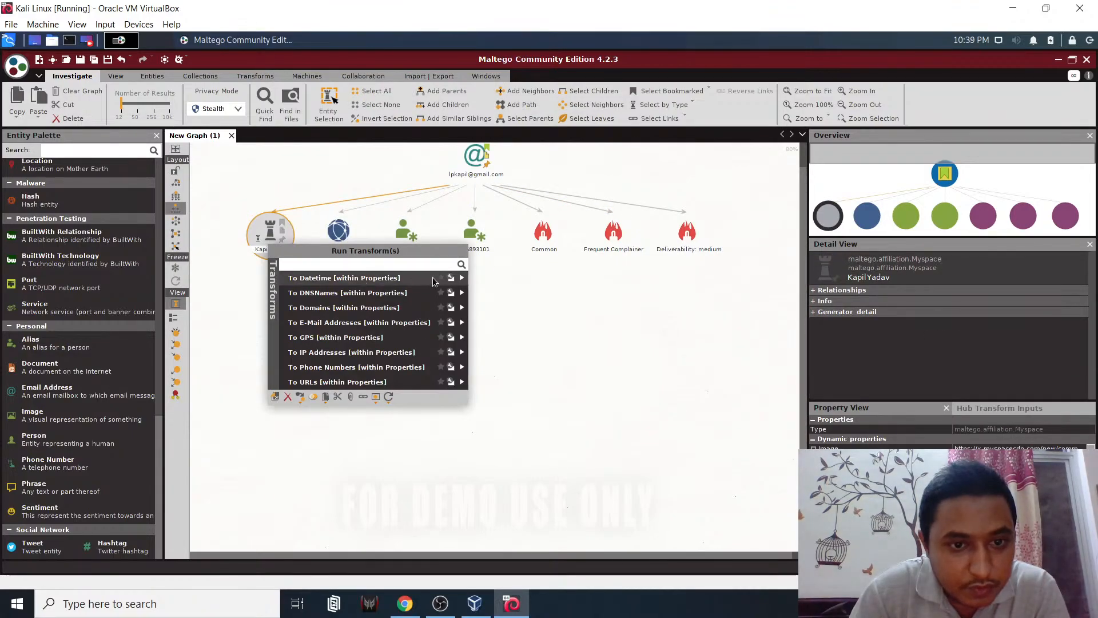
left_click(460, 368)
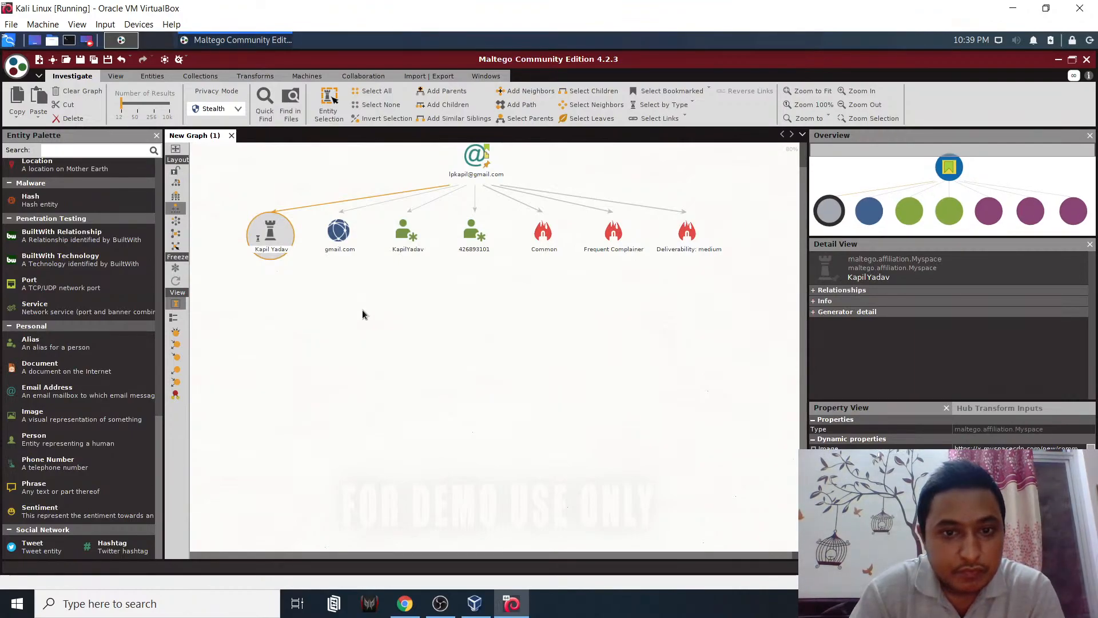
- Run the To GPS transform on the numeric alias entity
left_click(474, 243)
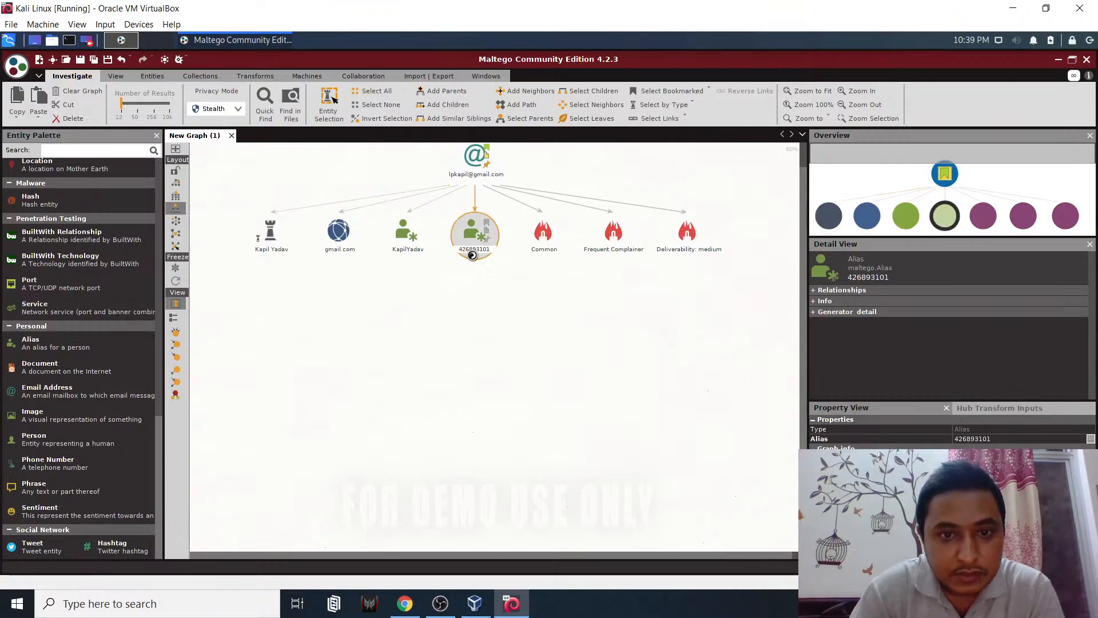
right_click(472, 253)
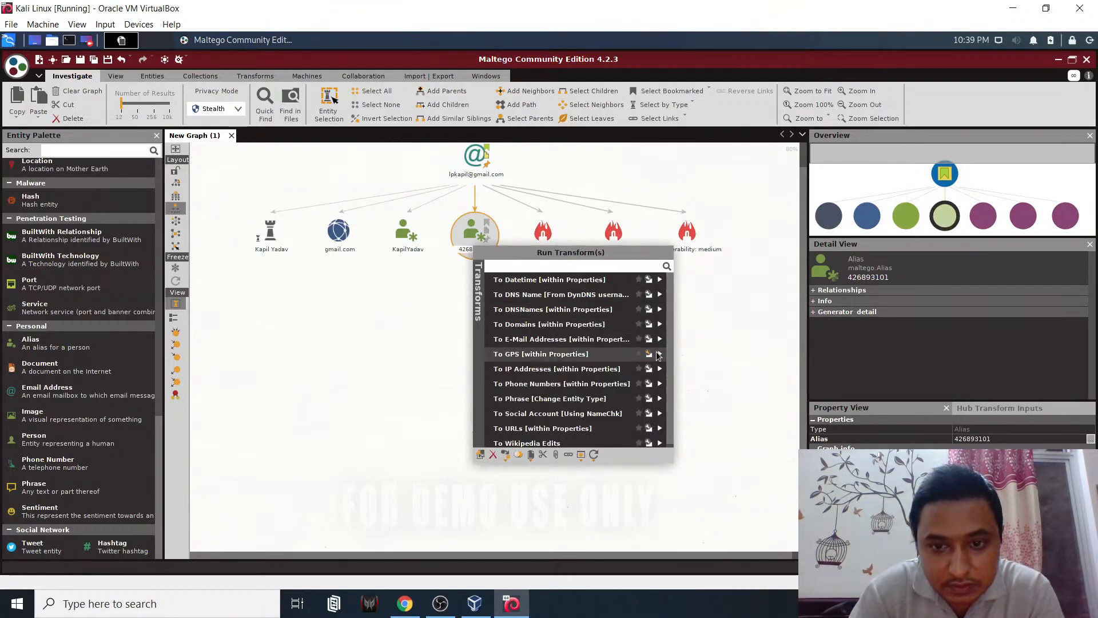
left_click(658, 355)
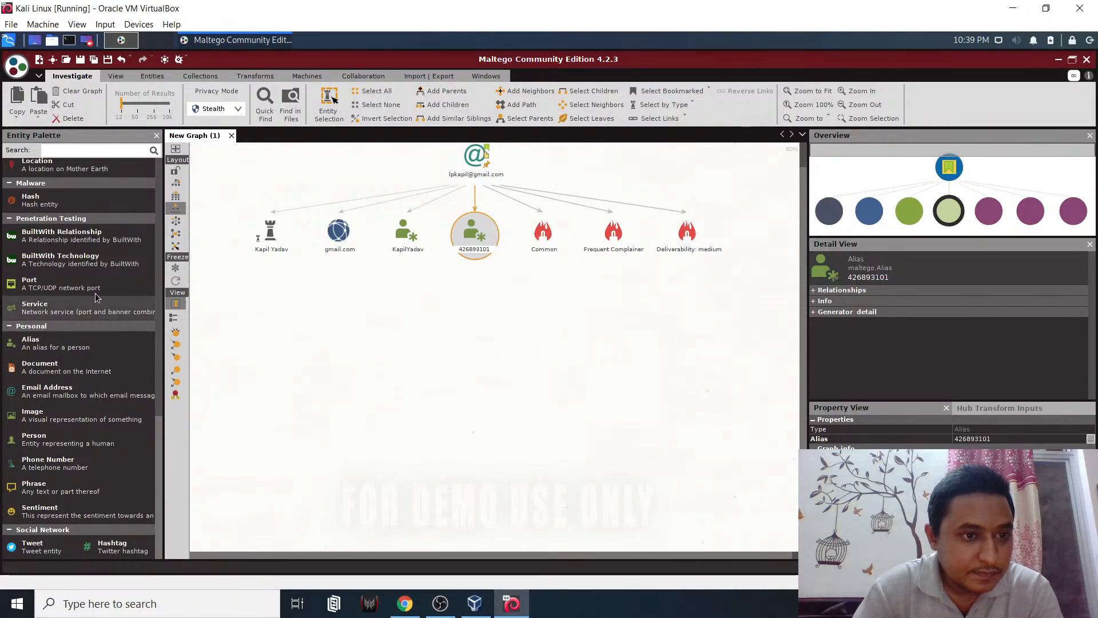
- Clear the selection, then select every entity in the graph with Ctrl+A
left_click(631, 288)
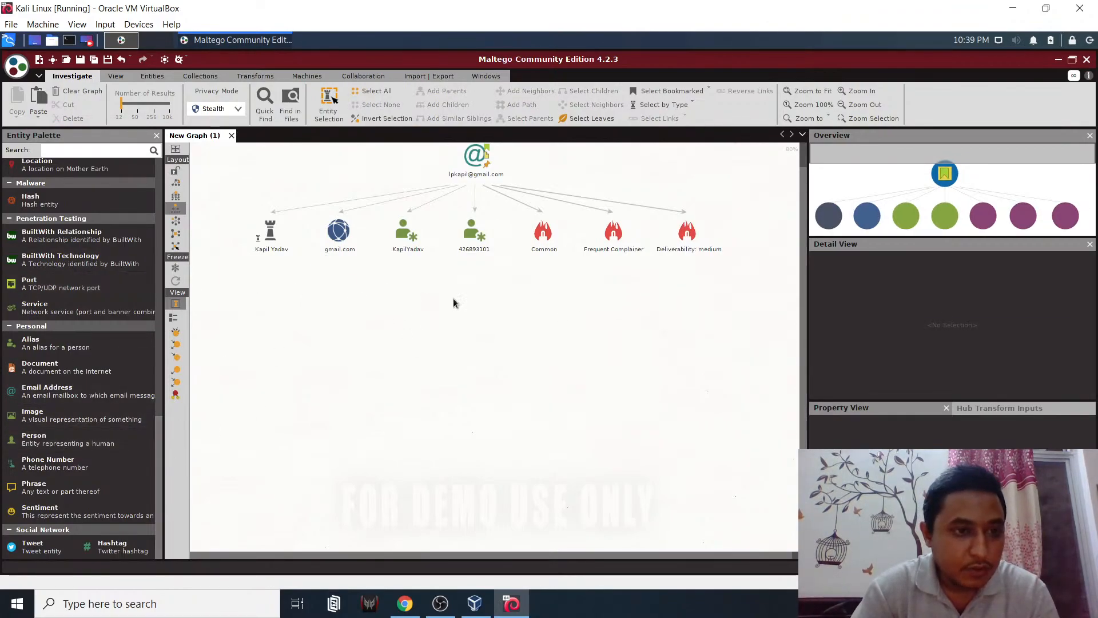
scroll(51, 314, "up", 3)
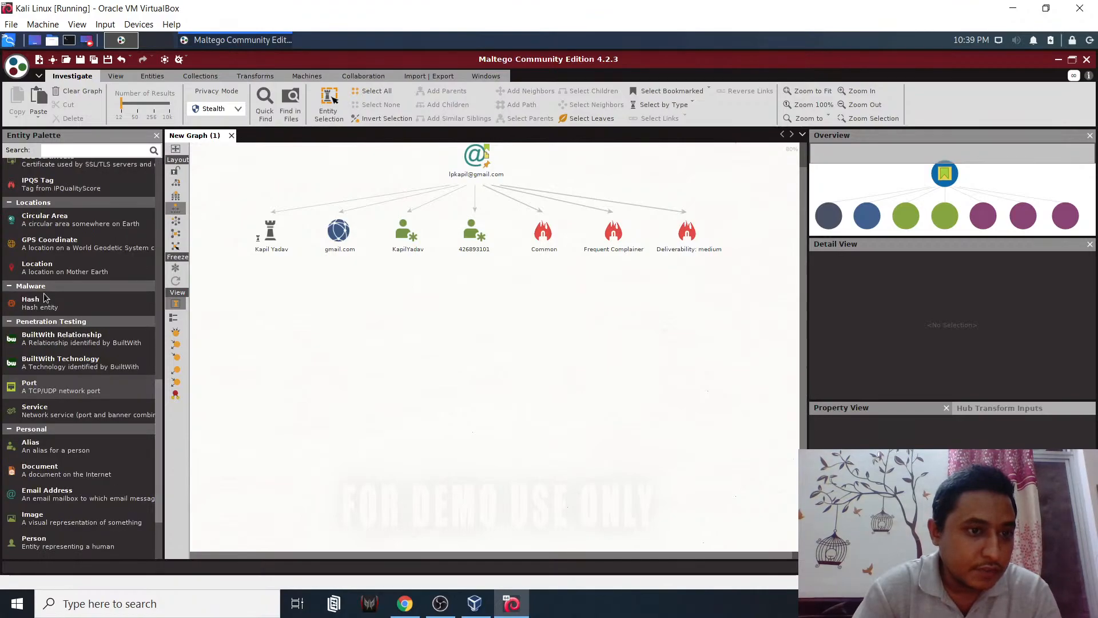
key("ctrl+a")
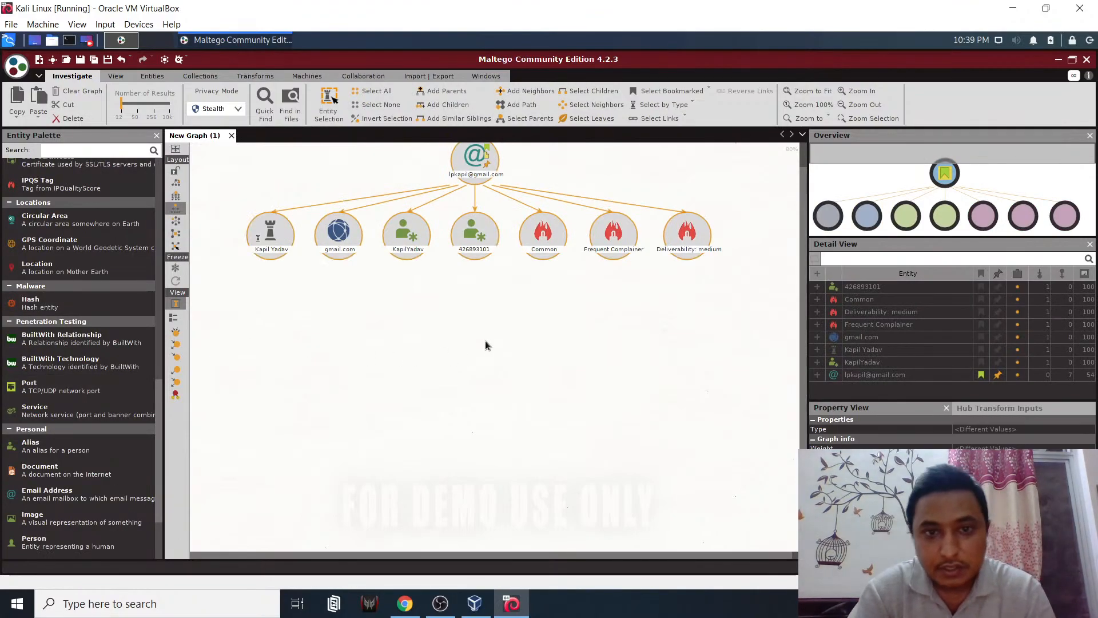
- Delete all selected entities, then add a Port entity and remove it again
key("Delete")
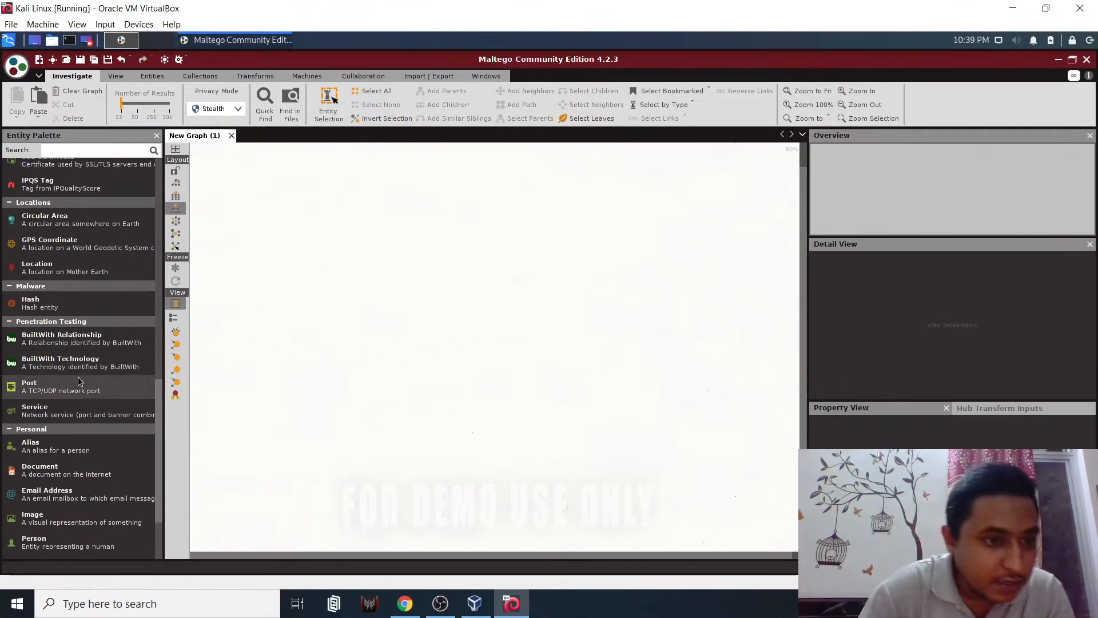
left_click_drag(140, 381, 367, 265)
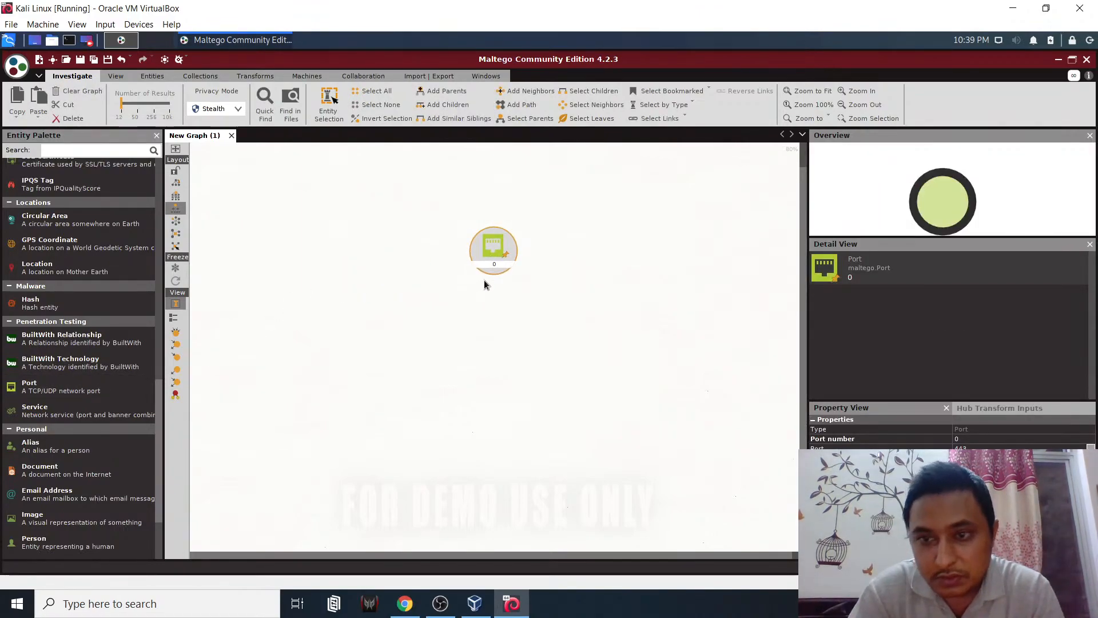
key("Delete")
left_click(498, 345)
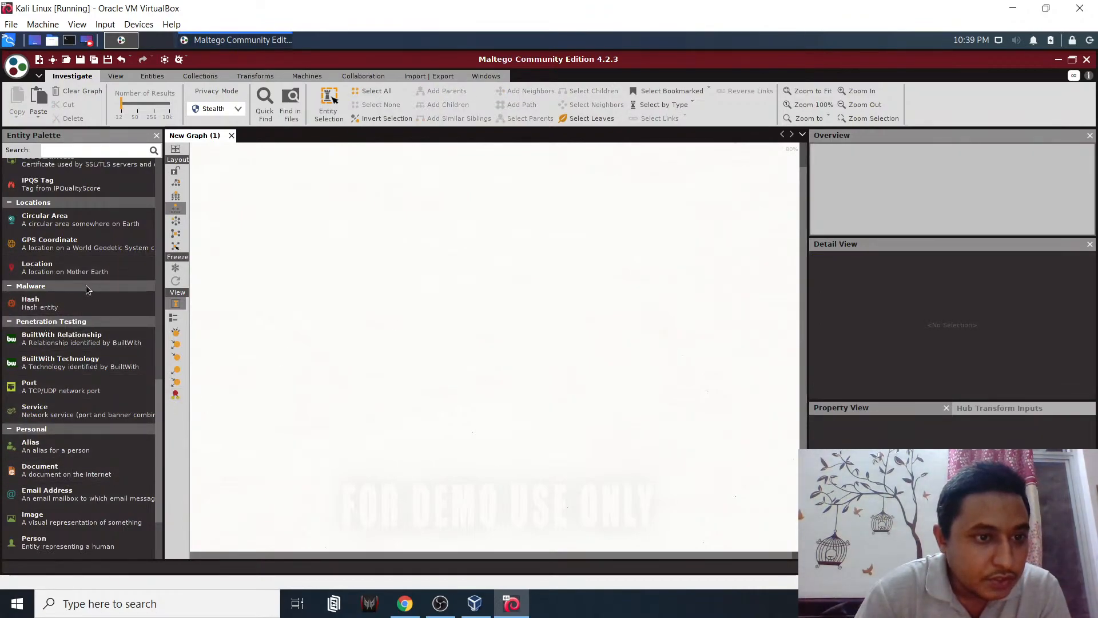
- Add a Location entity named Kota, Rajasthan with country India
left_click_drag(67, 273, 484, 246)
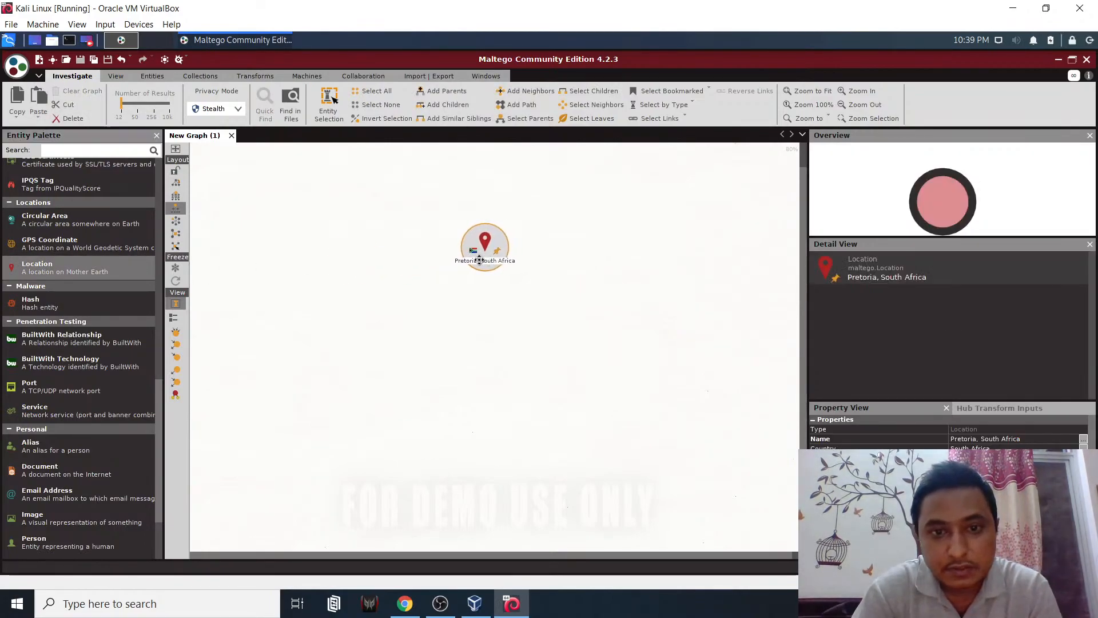
left_click(1004, 438)
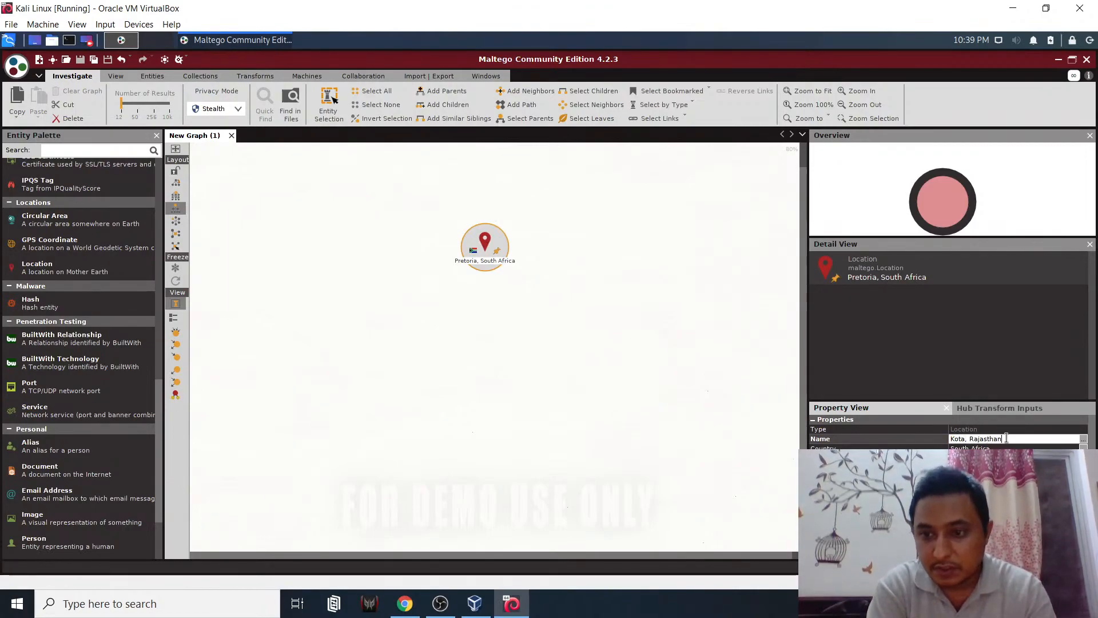
type("Kota, Rajasthan")
key("Return")
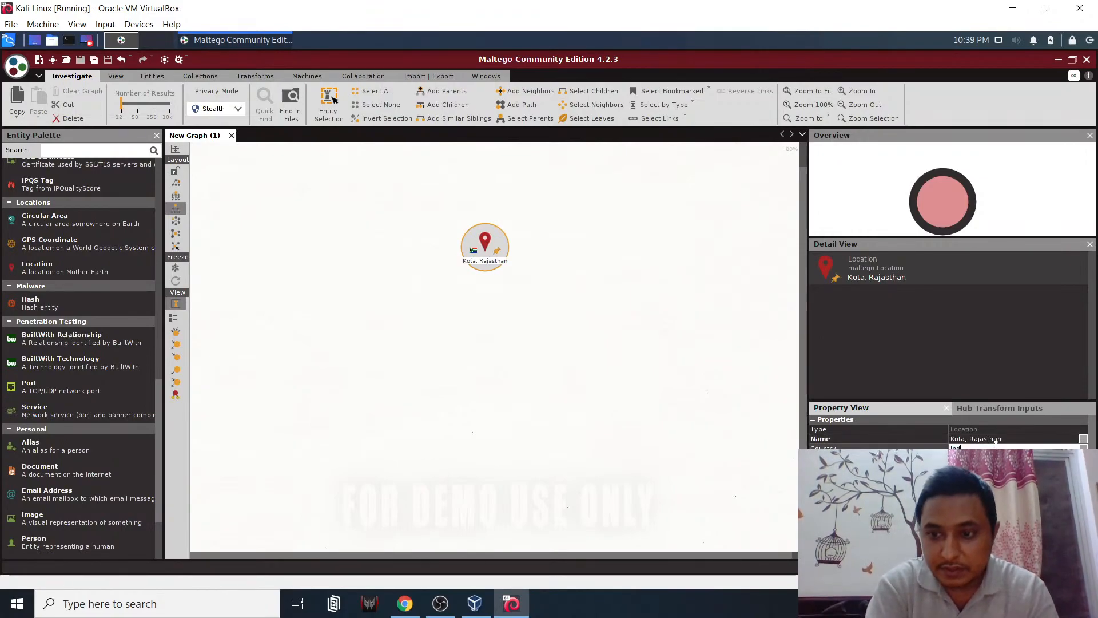
key("Return")
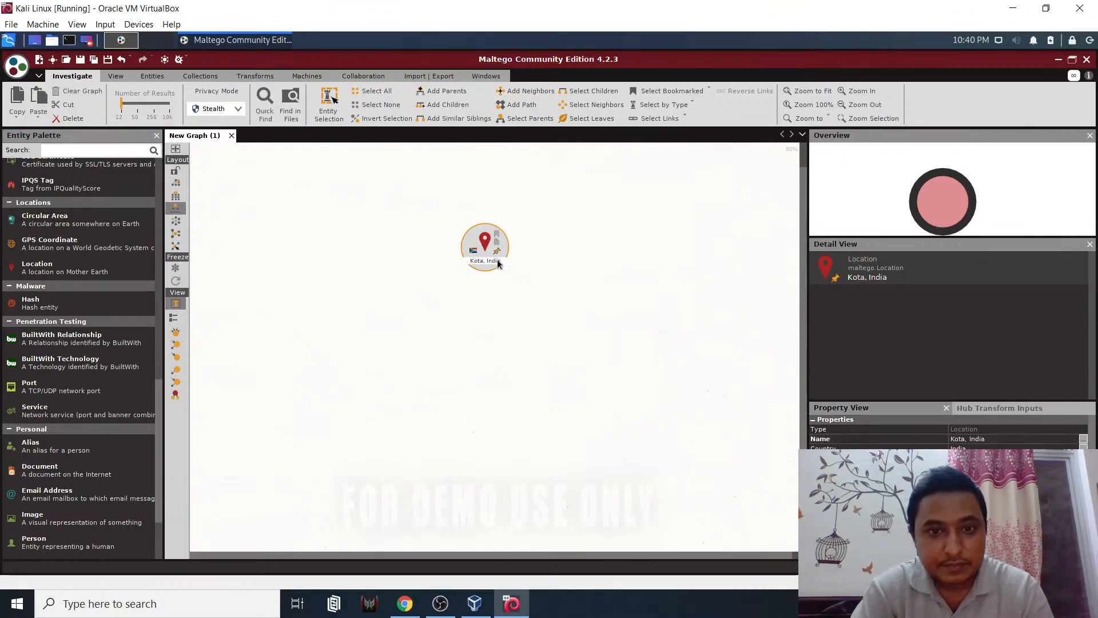
right_click(490, 246)
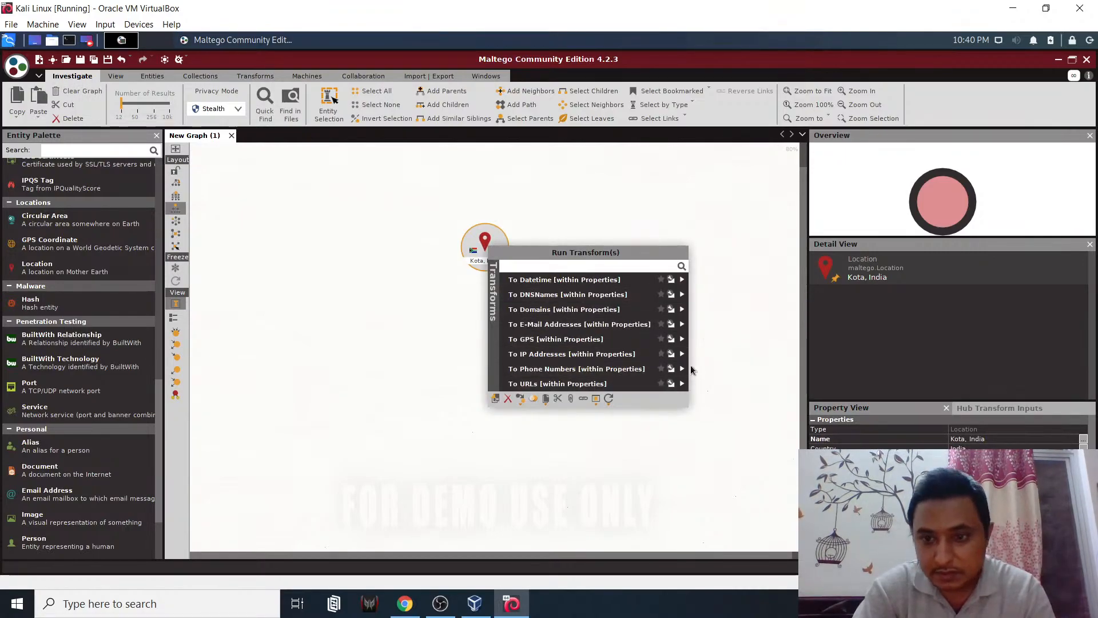
left_click(709, 356)
double_click(479, 253)
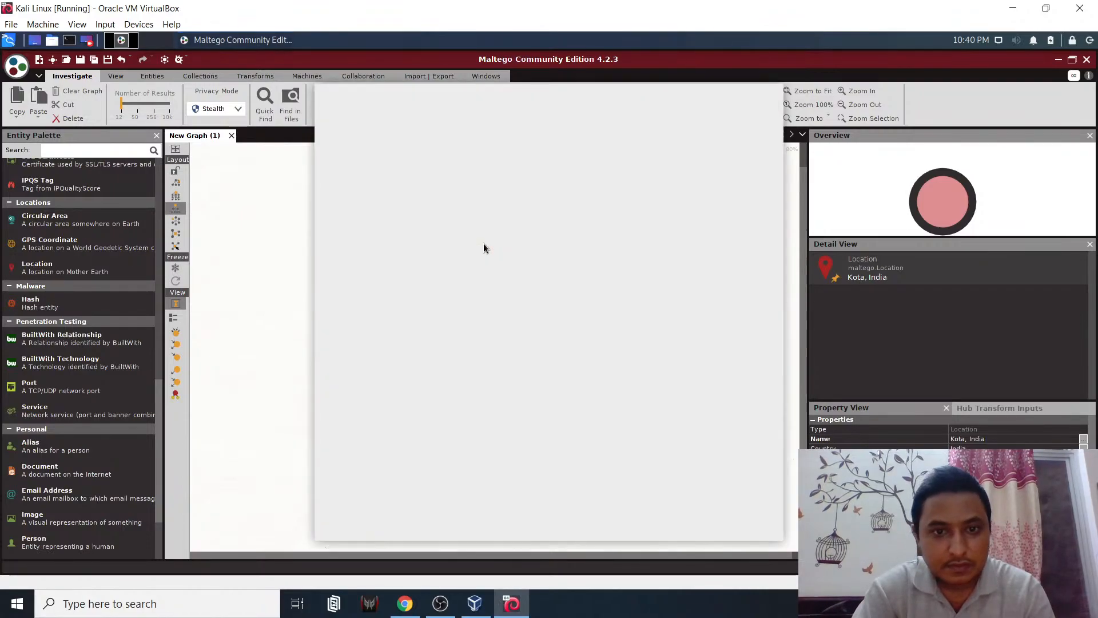
left_click(705, 526)
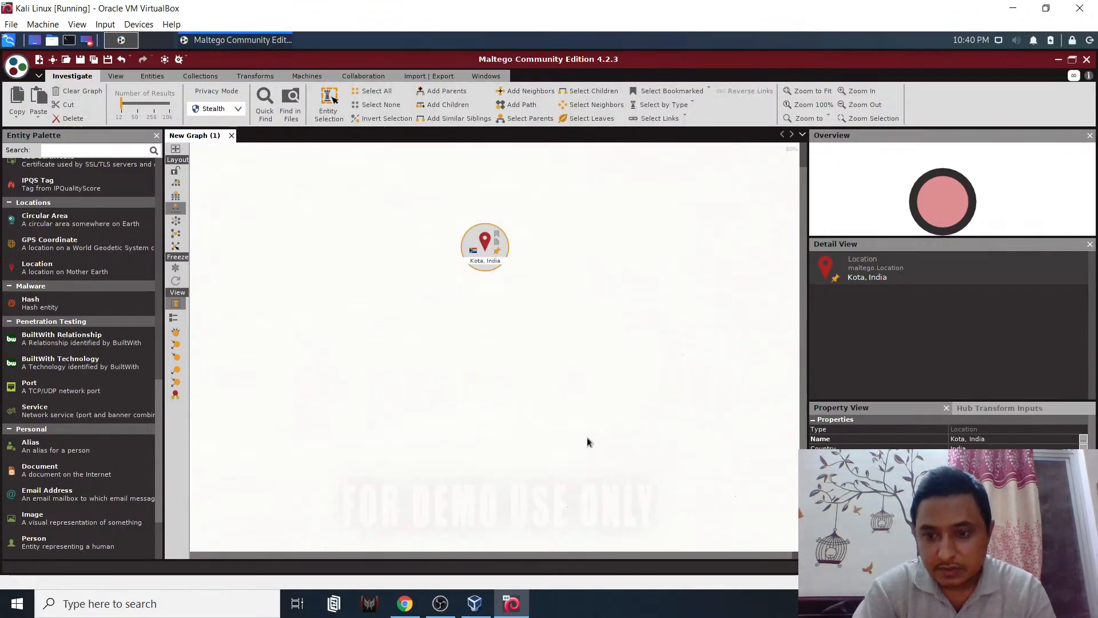
right_click(486, 247)
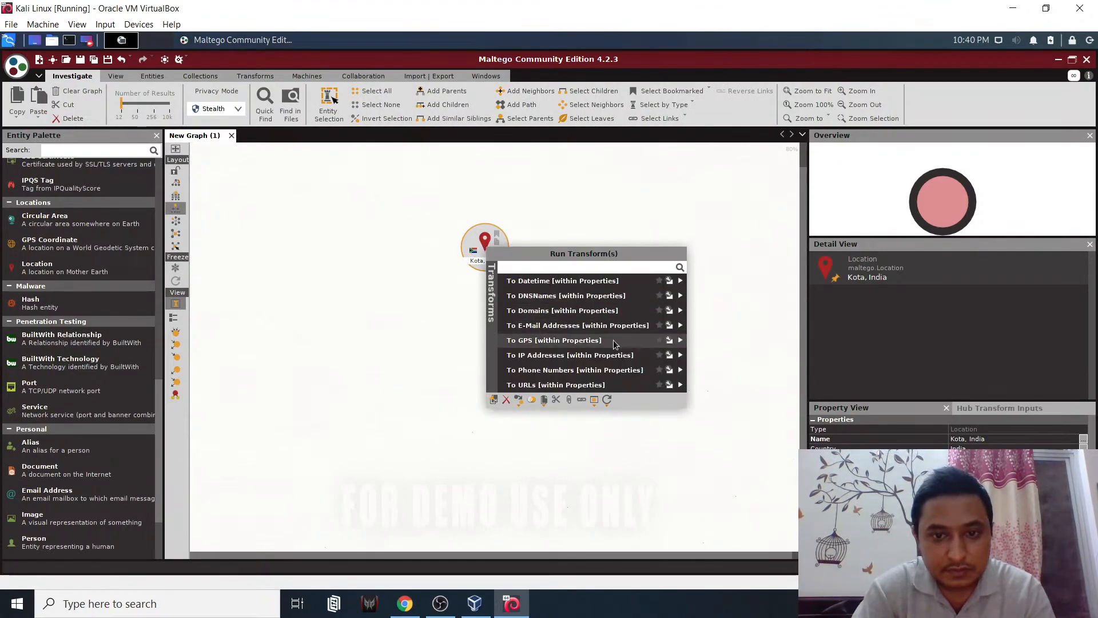
left_click(678, 326)
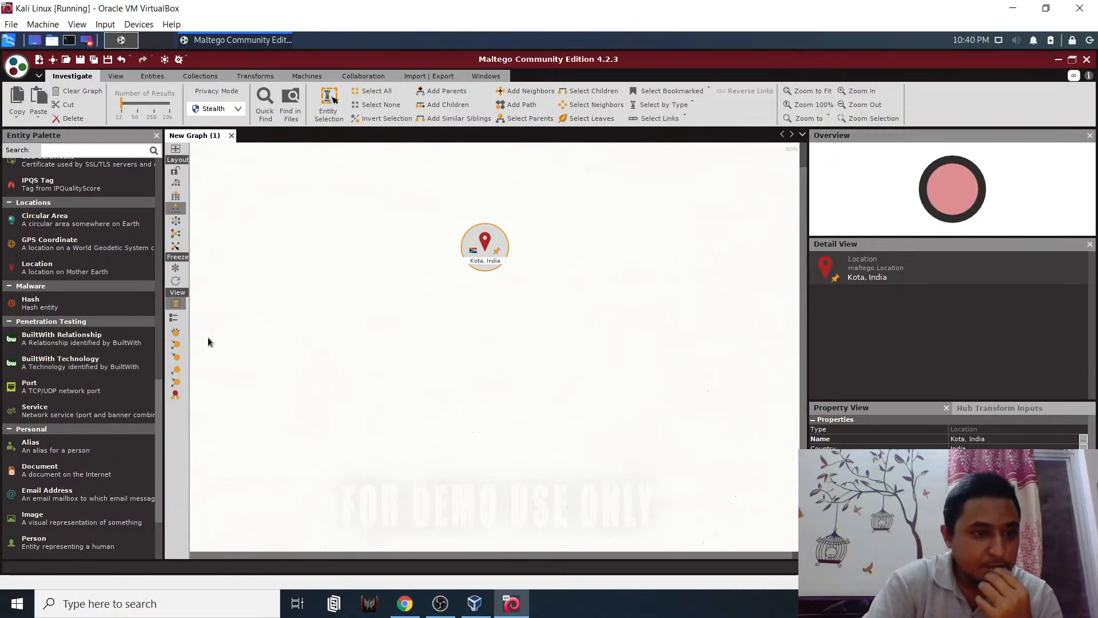
- Add an AS entity (188) to the graph from the Entity Palette
scroll(64, 314, "up", 3)
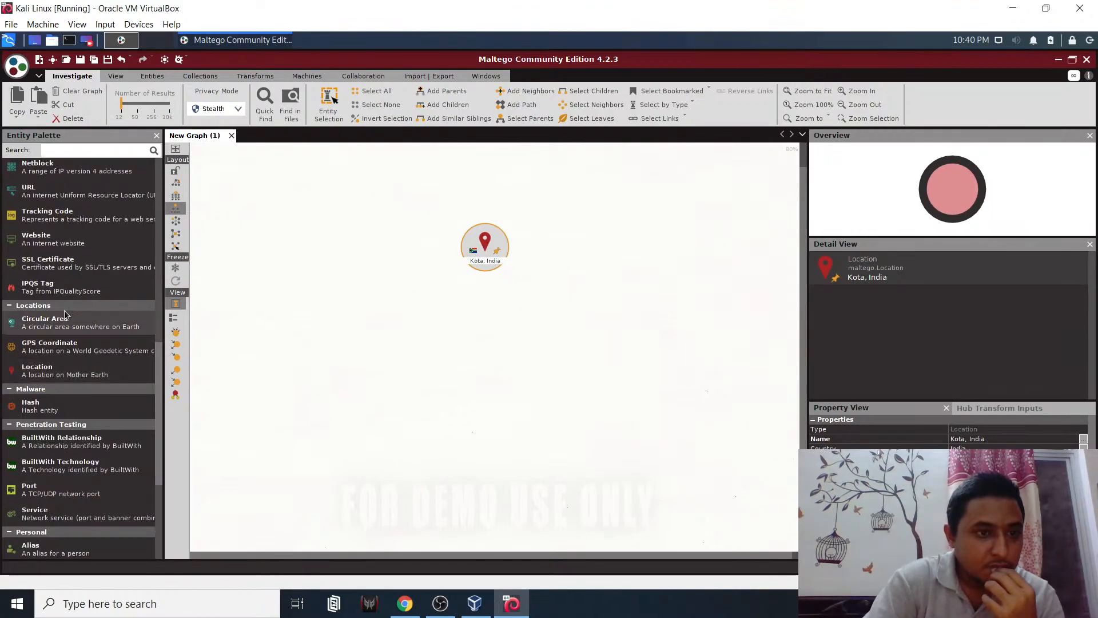
scroll(65, 314, "up", 2)
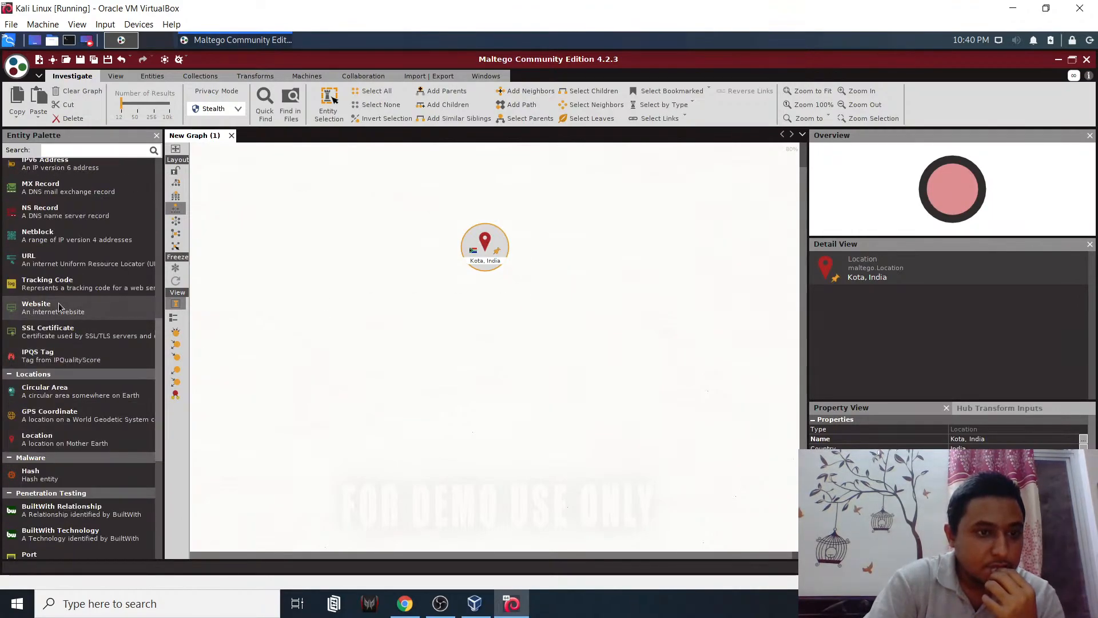
scroll(56, 302, "up", 1)
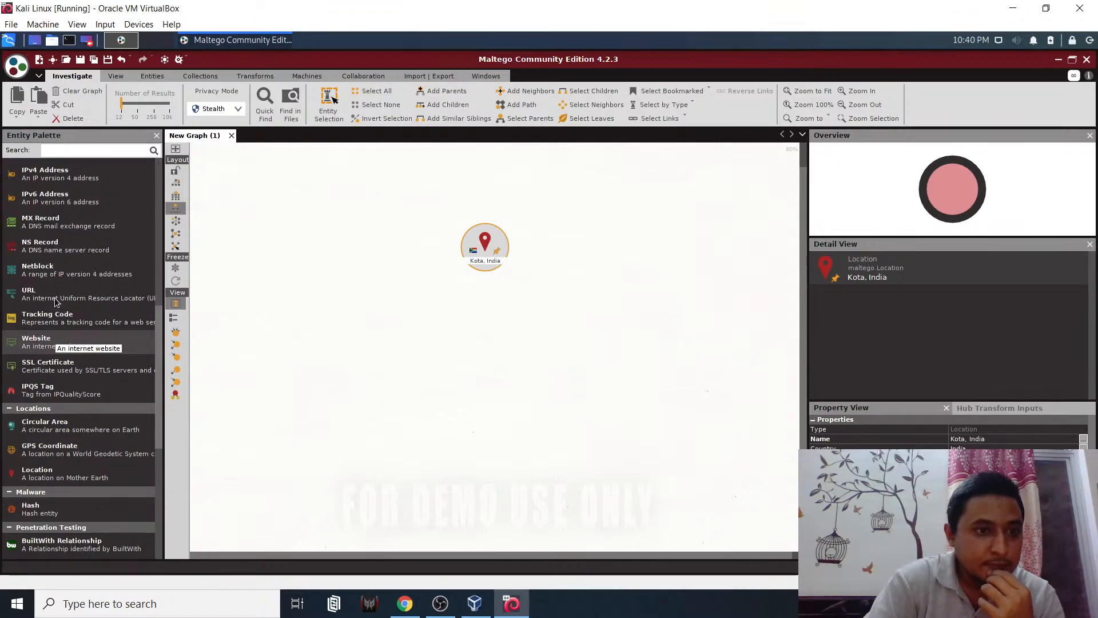
scroll(65, 271, "up", 4)
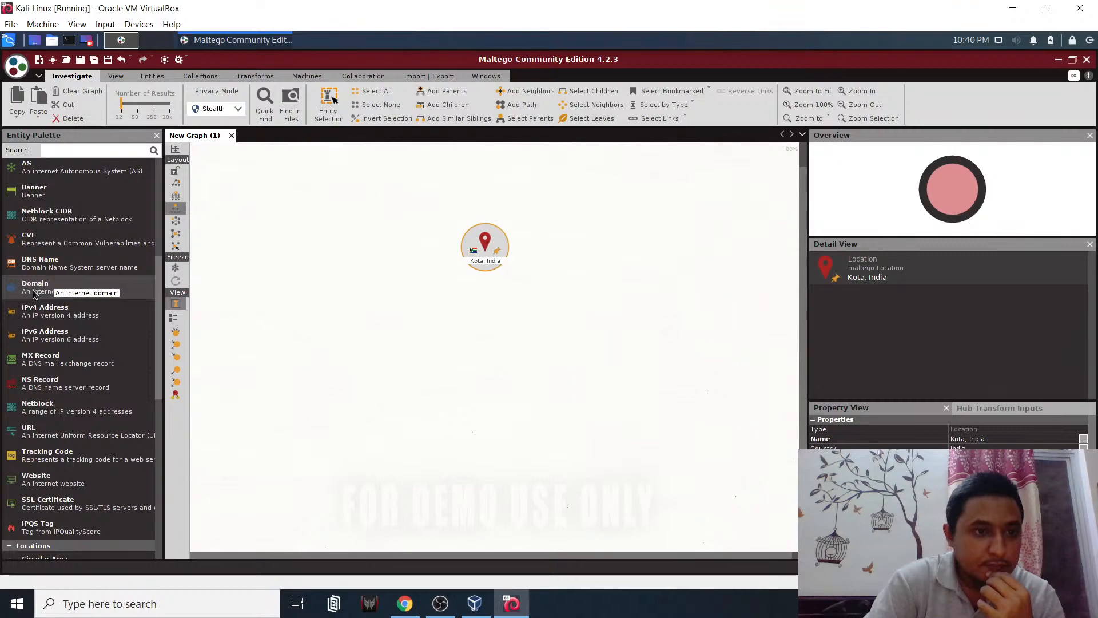
scroll(33, 293, "up", 2)
scroll(34, 293, "up", 2)
left_click_drag(34, 303, 434, 213)
- Delete the Kota, India location and the AS 188 entity, confirming each removal
left_click(487, 256)
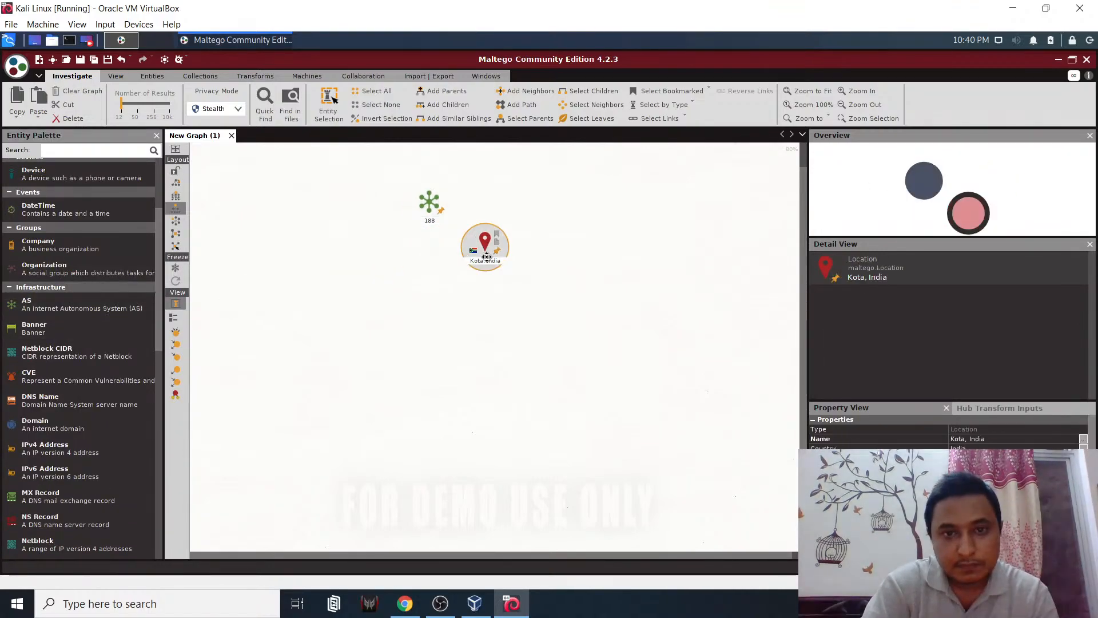
key("Delete")
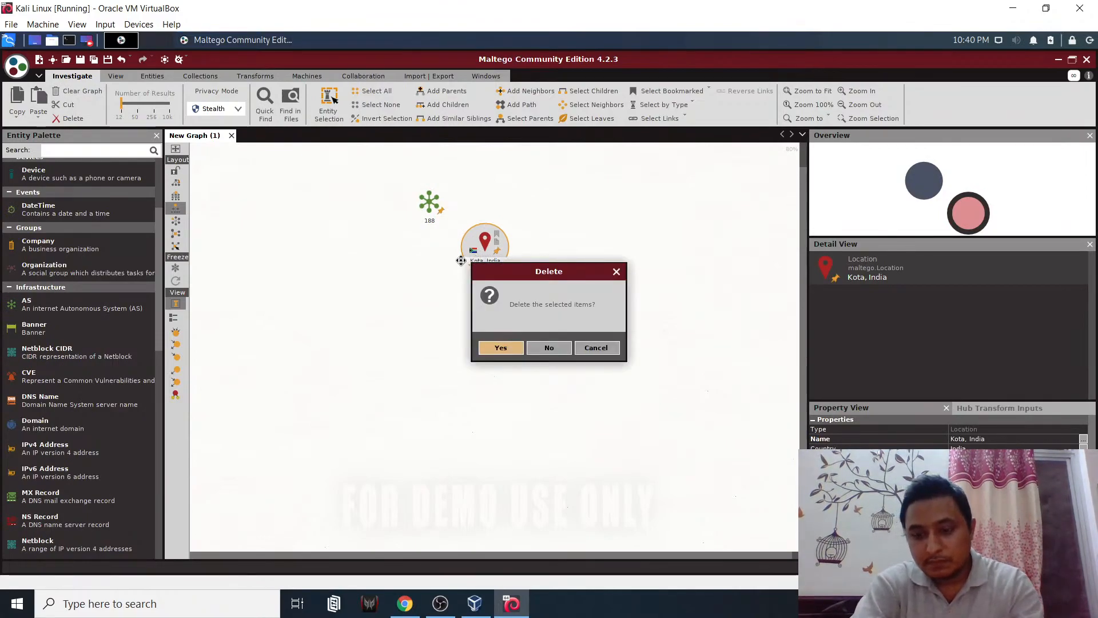
key("Return")
left_click(443, 218)
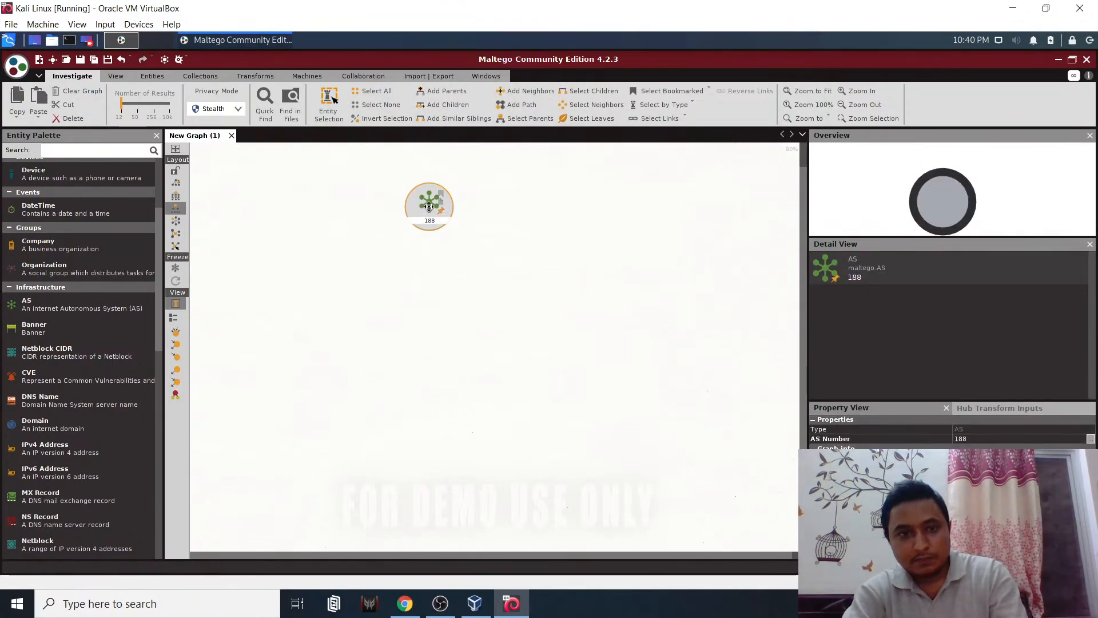
key("Delete")
key("Return")
- Scroll through the Entity Palette to browse the other entity types
scroll(67, 322, "up", 4)
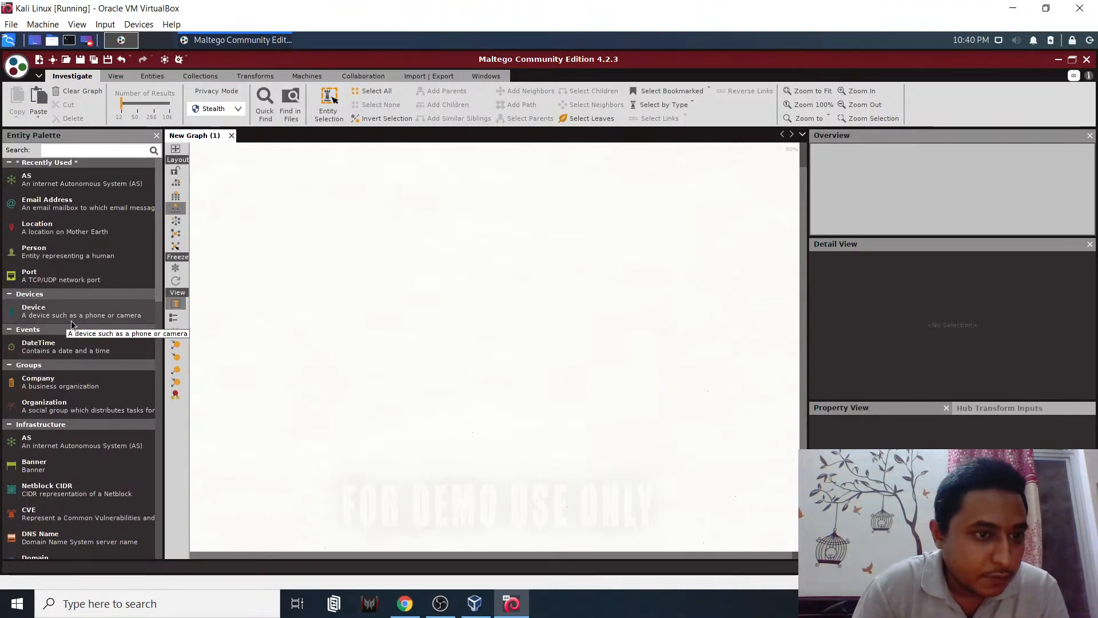
scroll(60, 313, "down", 4)
scroll(60, 313, "down", 1)
scroll(58, 312, "down", 4)
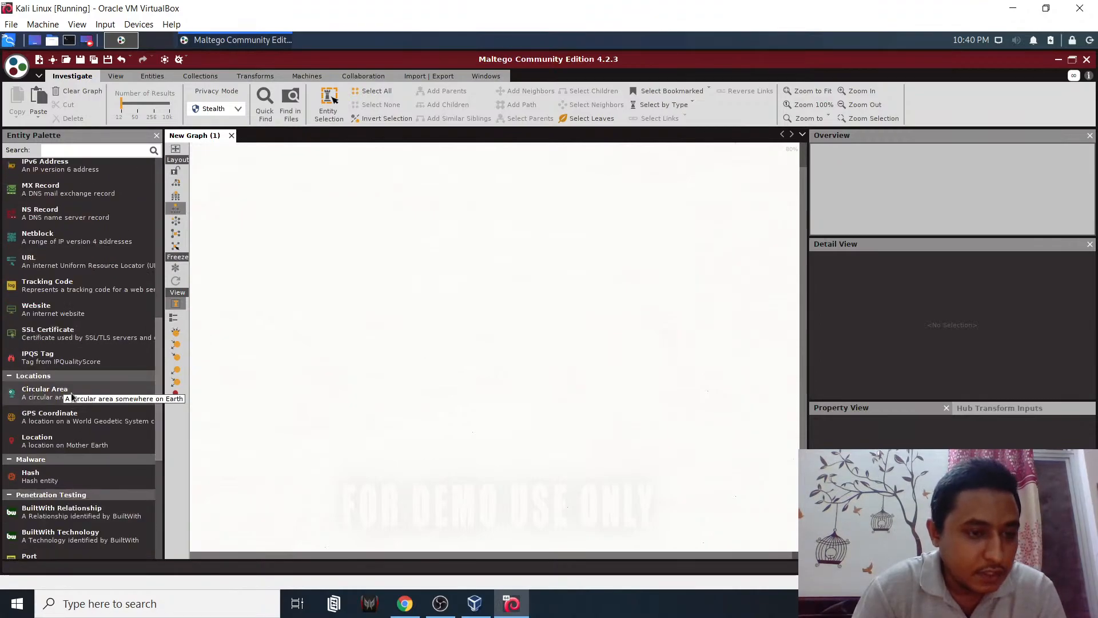
scroll(69, 400, "down", 5)
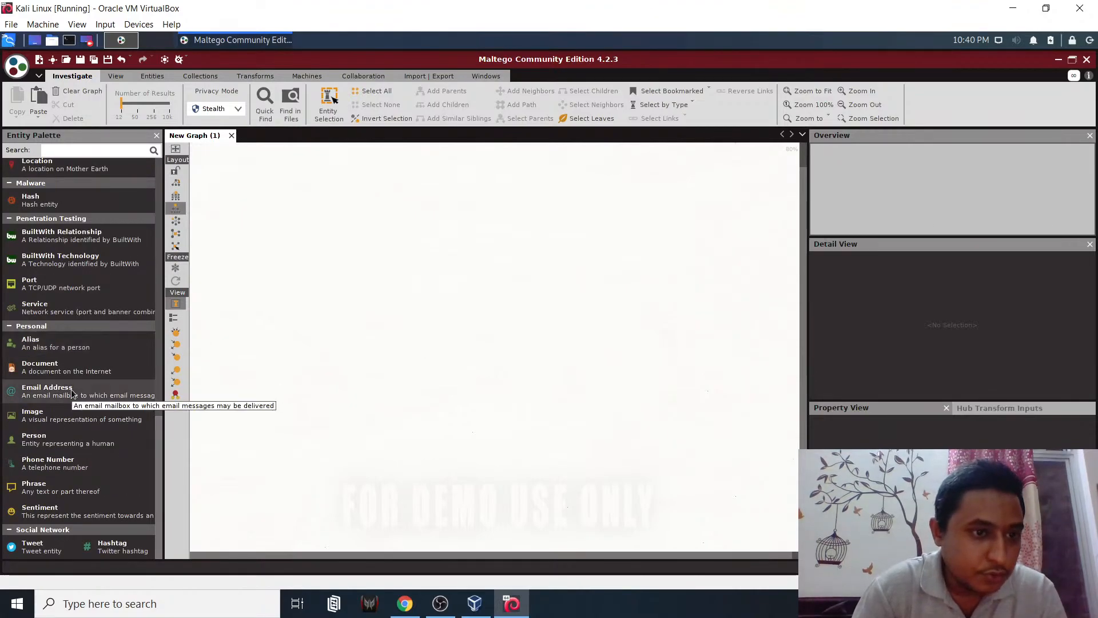
scroll(63, 446, "up", 12)
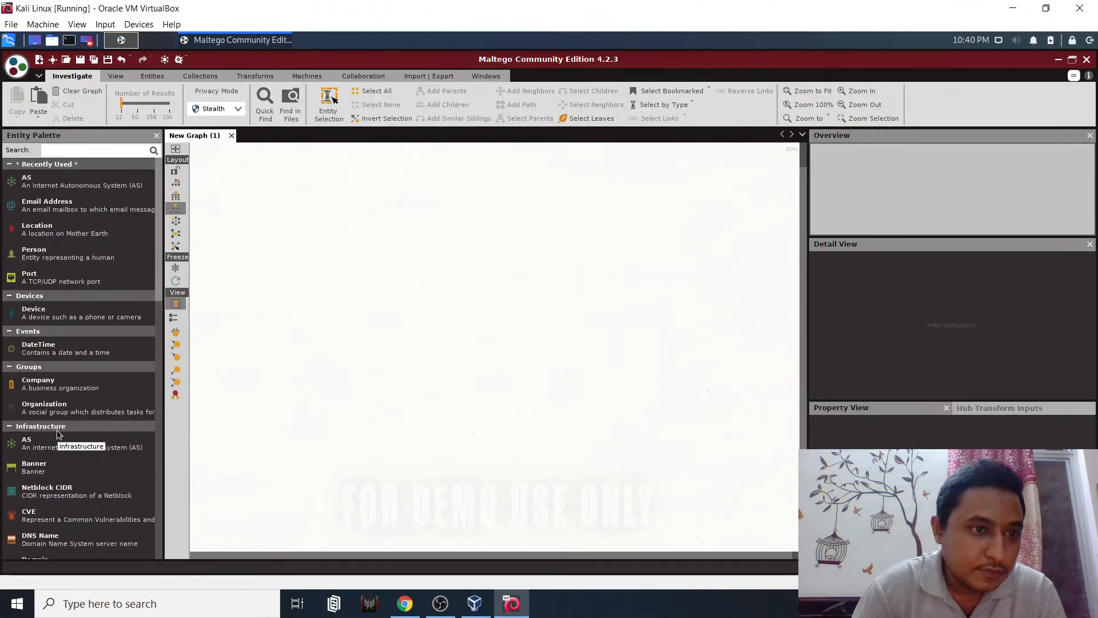
scroll(62, 435, "down", 8)
scroll(74, 441, "down", 6)
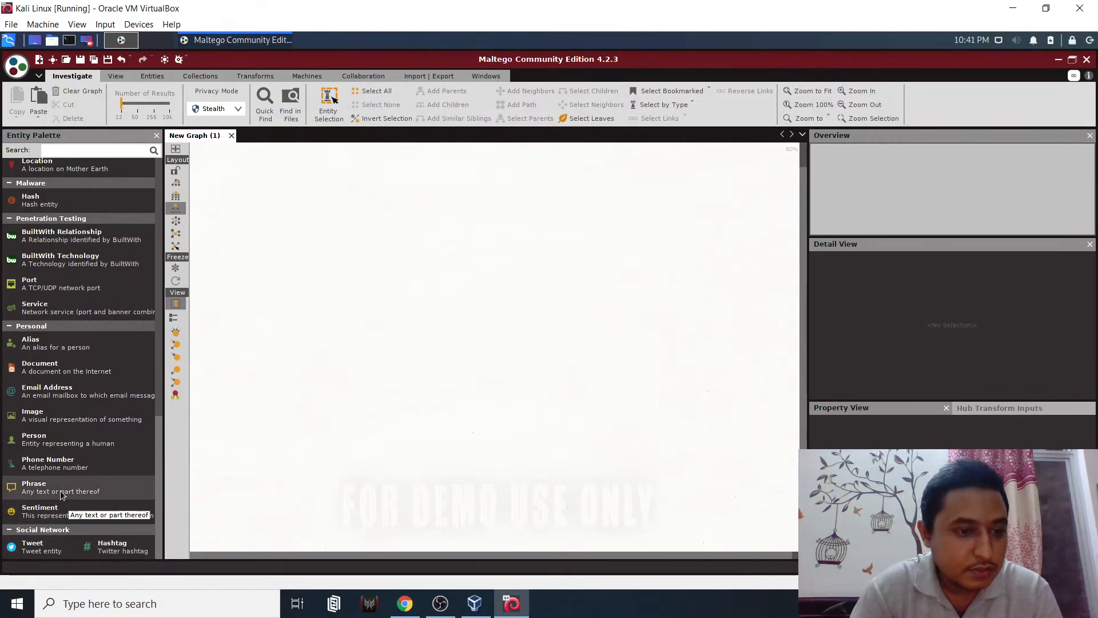
scroll(69, 496, "up", 9)
scroll(73, 497, "up", 4)
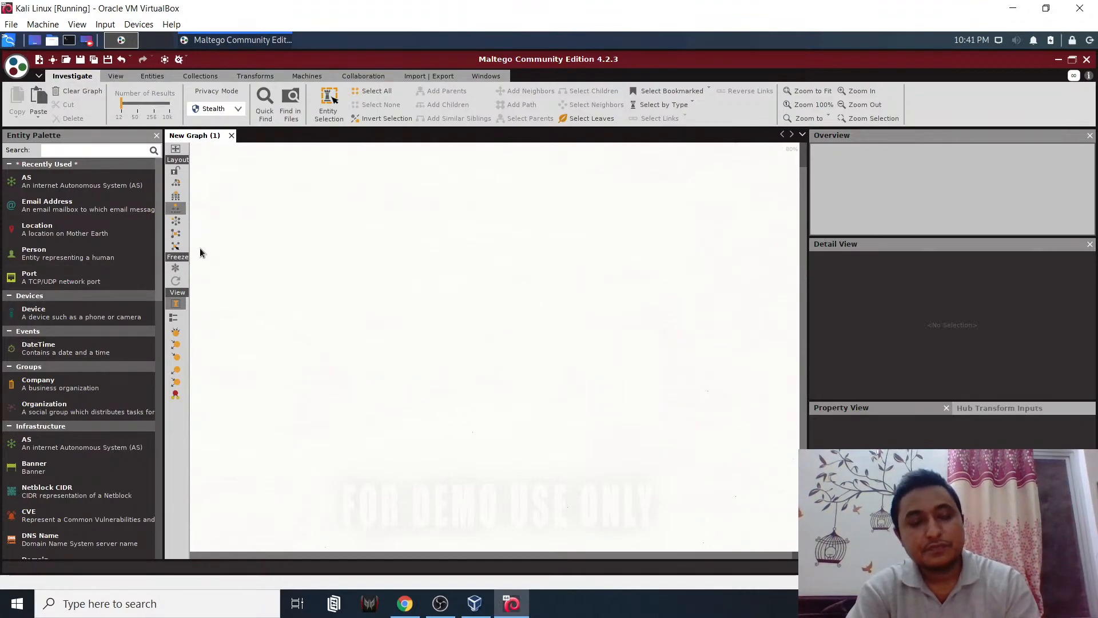
left_click(450, 607)
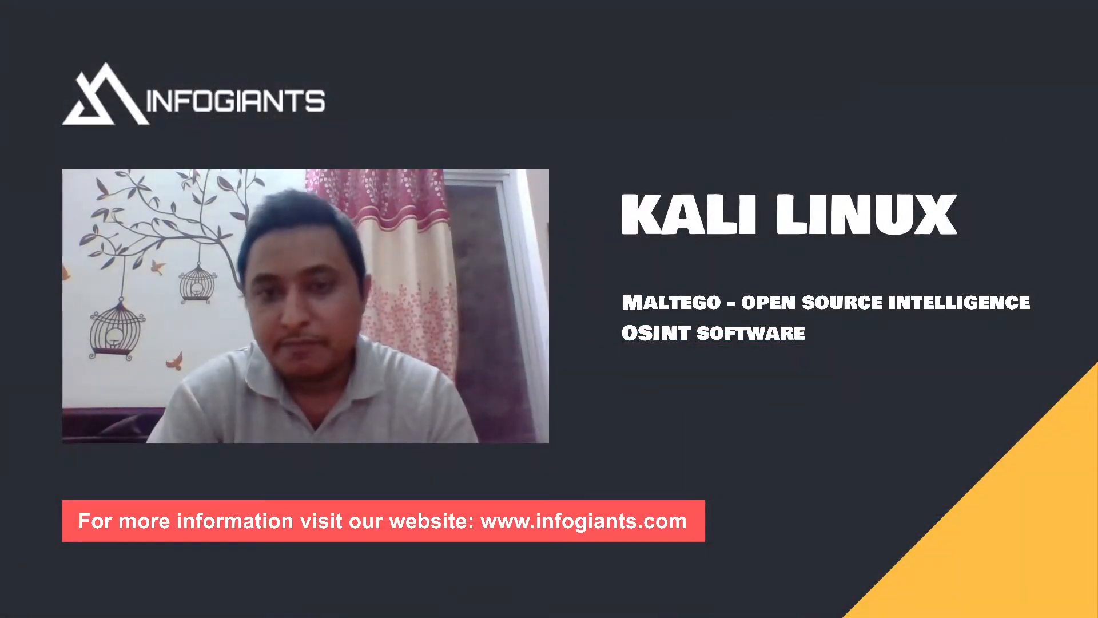